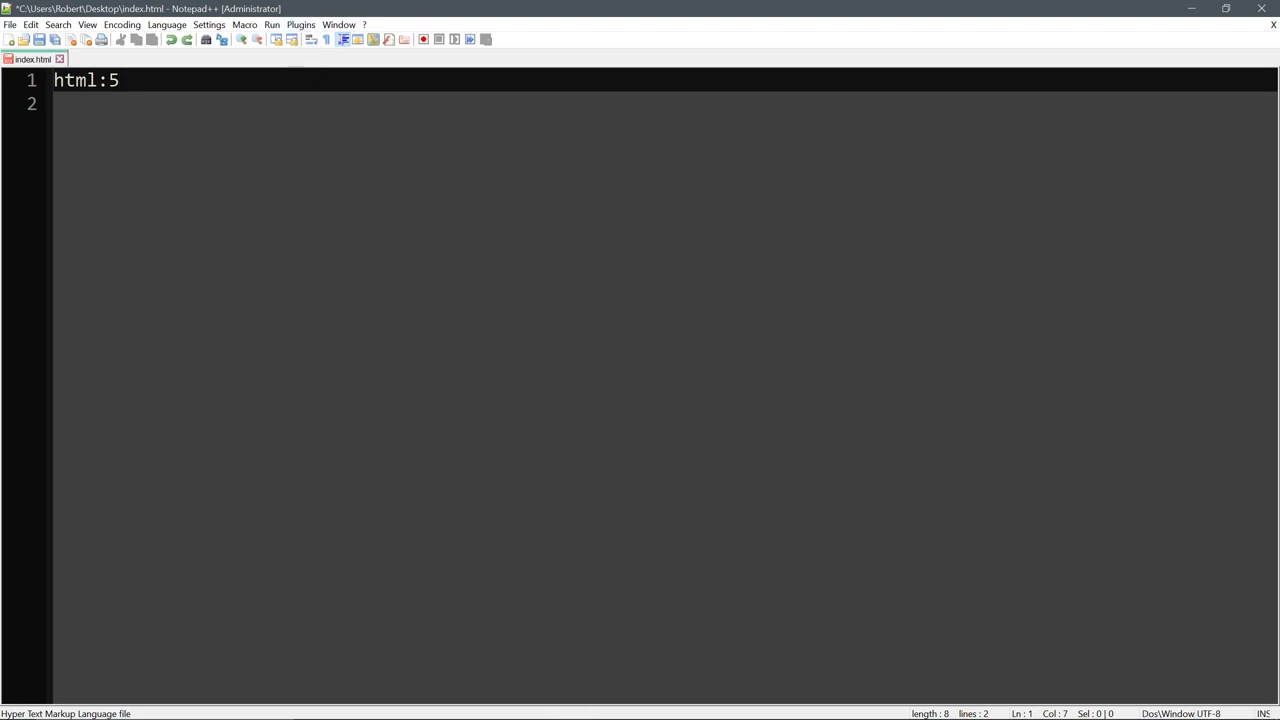
Browse the available plugins in the Plugin Manager, view the description of Zen Coding - Python, and close the manager
click(301, 25)
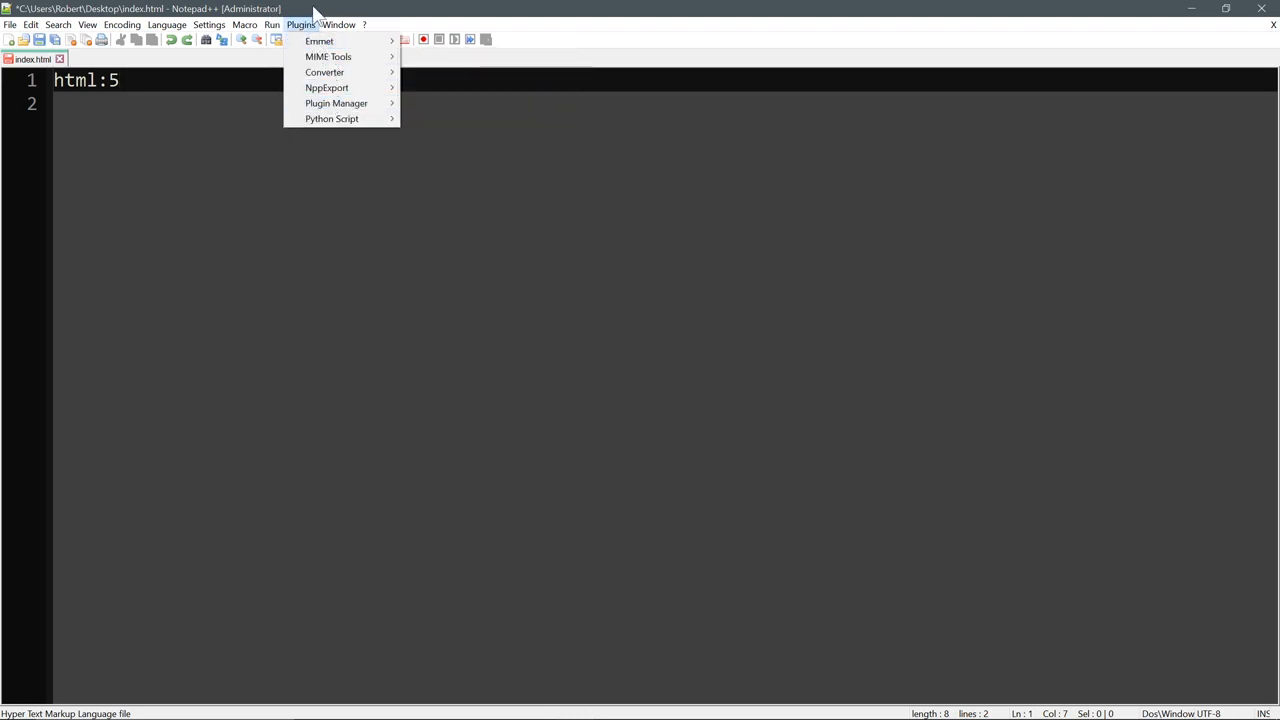
mouse_move(360, 104)
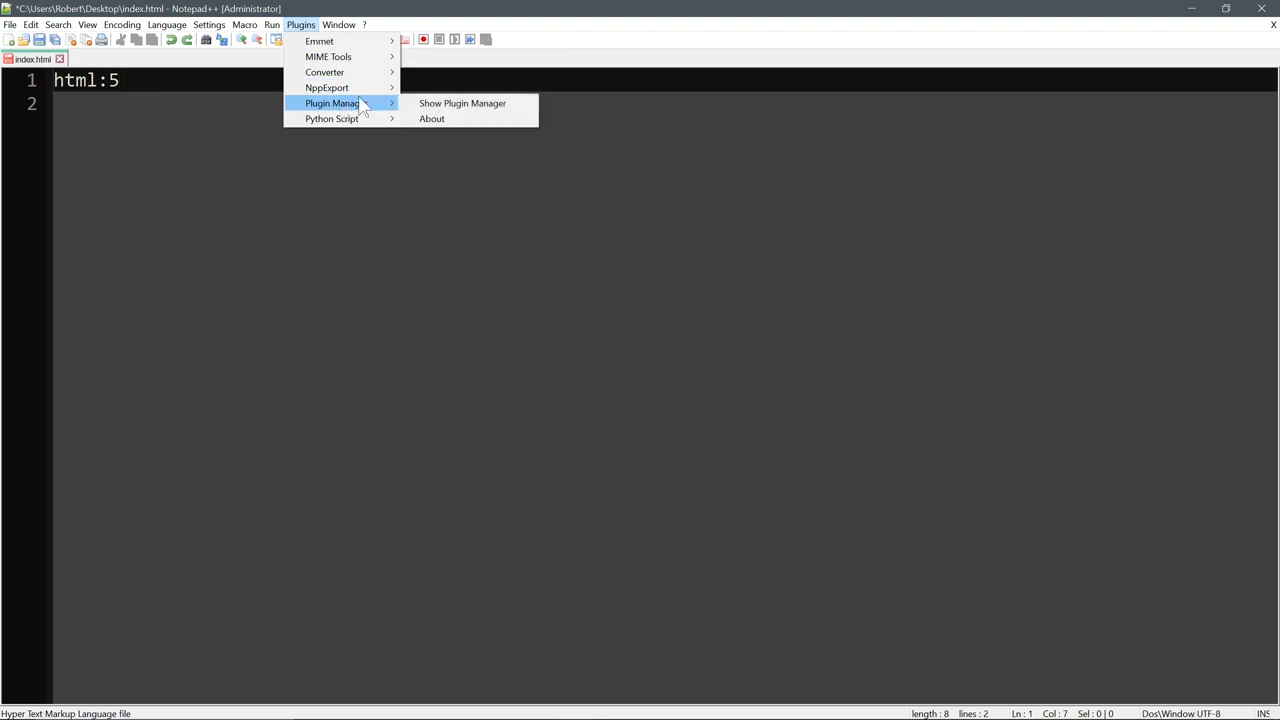
click(441, 105)
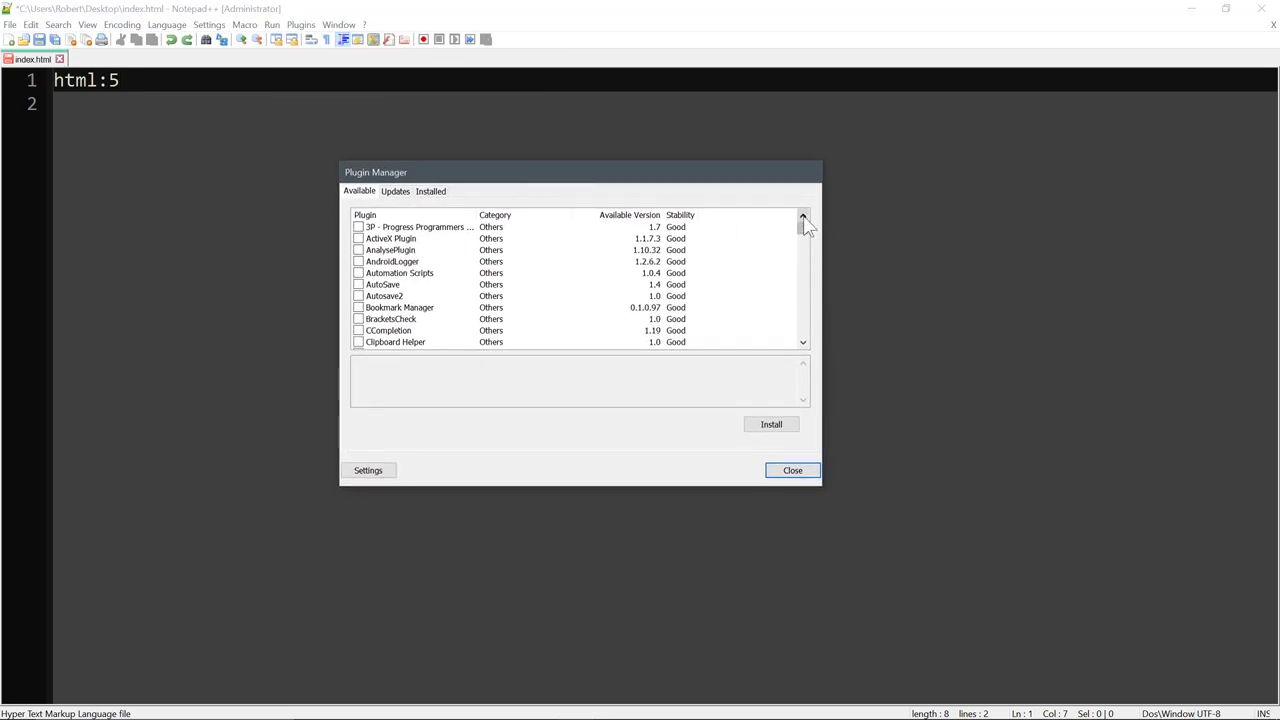
click(802, 216)
drag(804, 228, 816, 348)
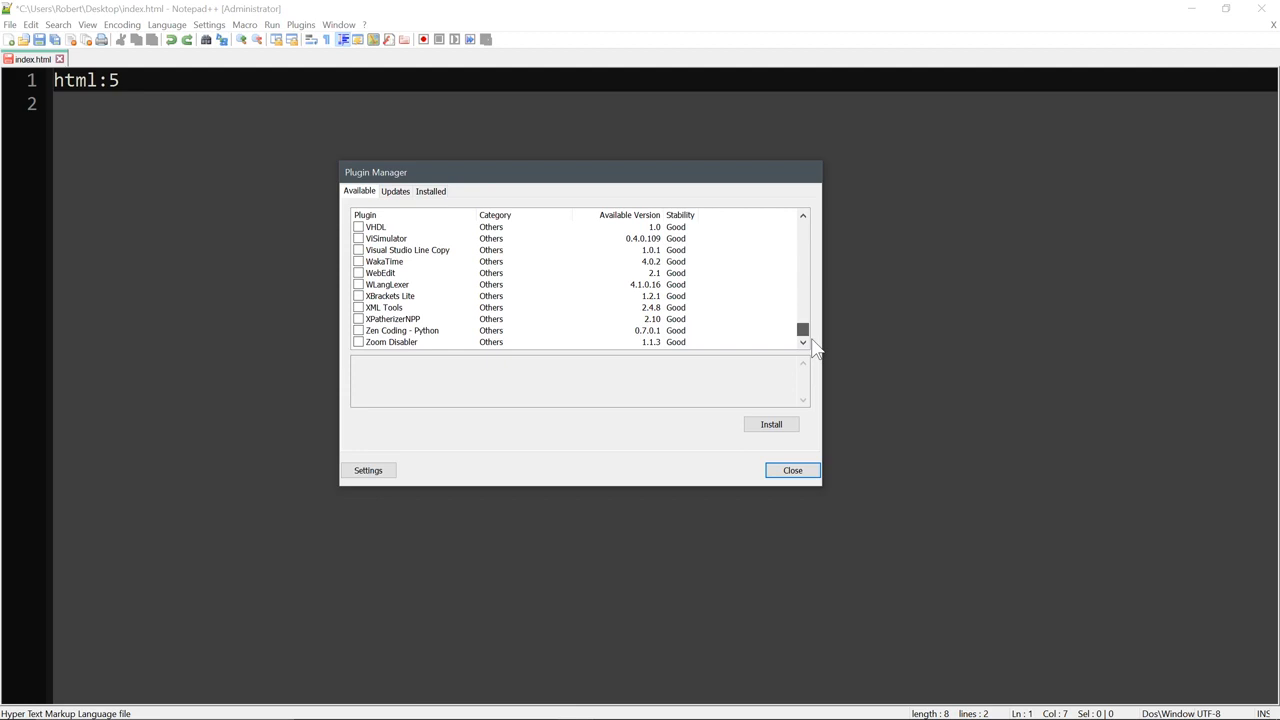
click(683, 332)
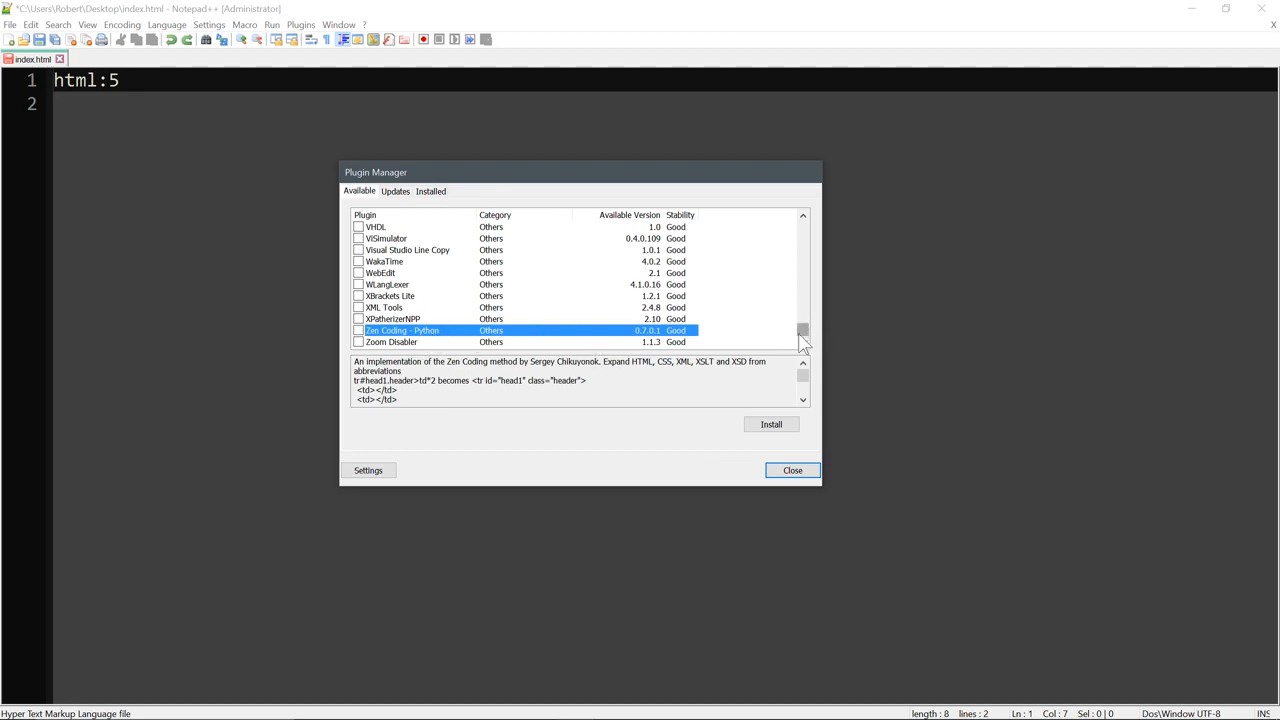
drag(804, 330, 809, 228)
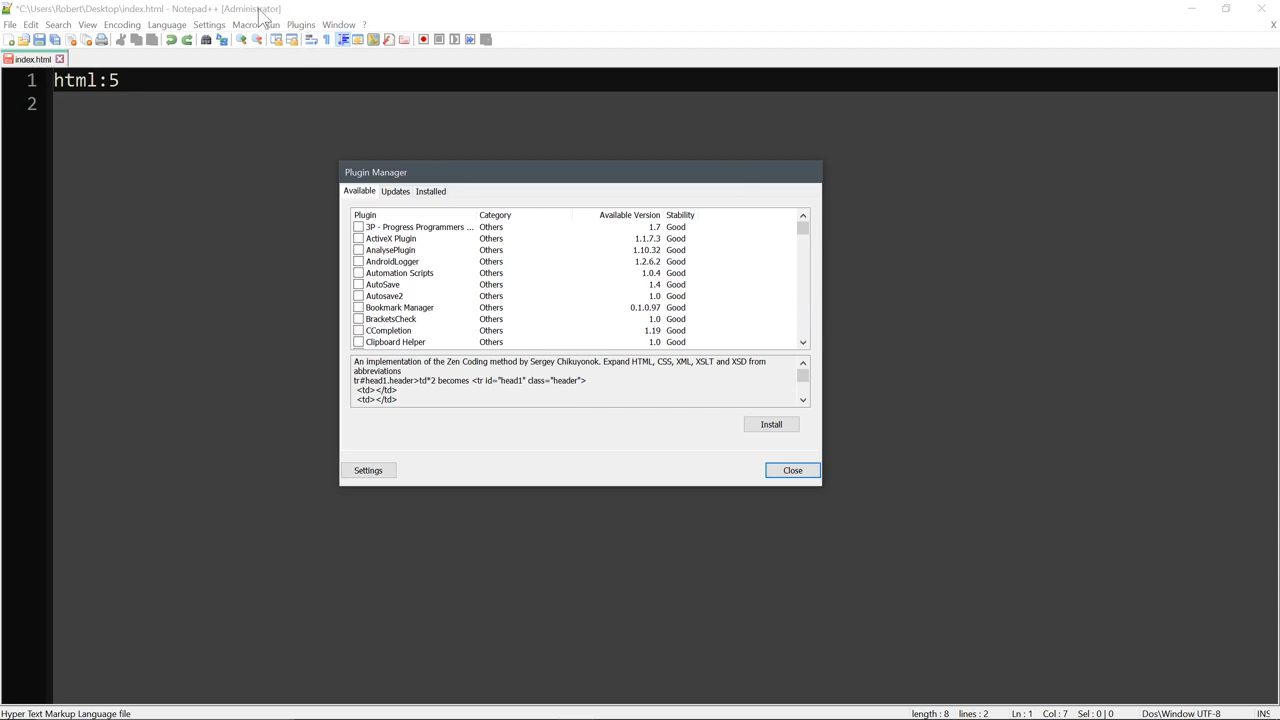
click(792, 470)
Reopen the Plugin Manager, widen the Plugin column slightly, and look through the available plugins for Emmet
click(302, 24)
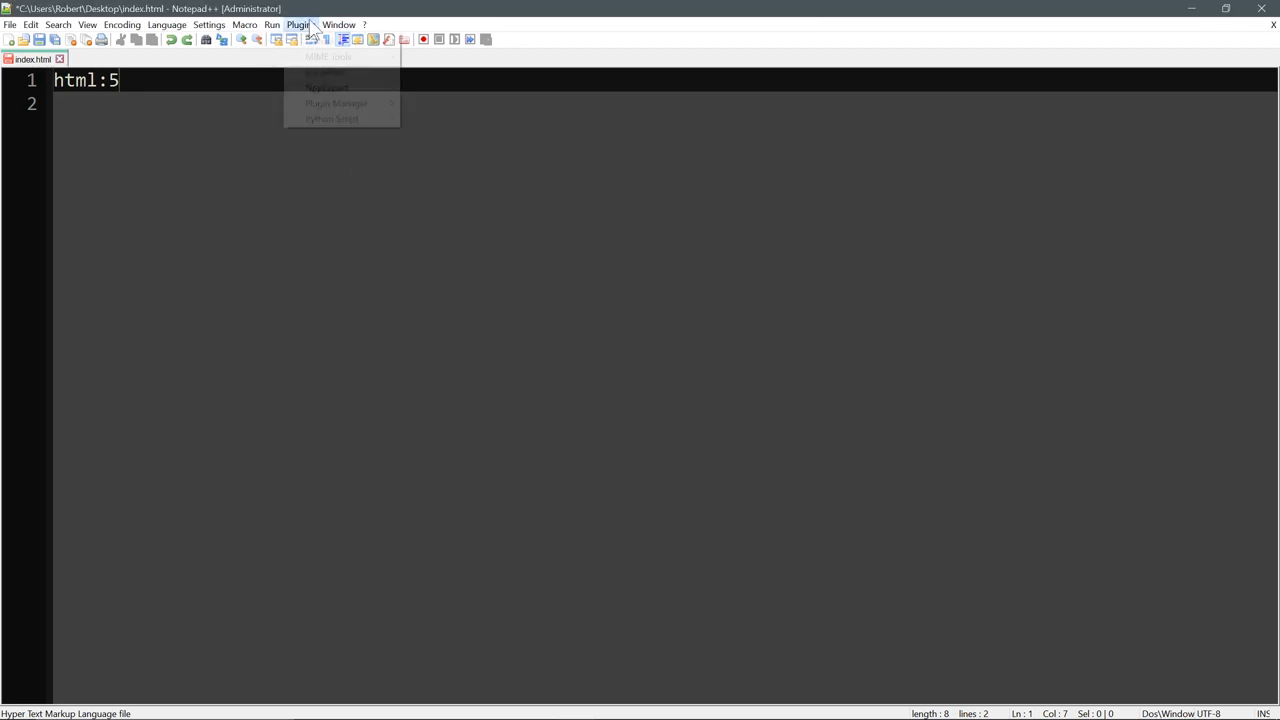
mouse_move(340, 104)
click(467, 106)
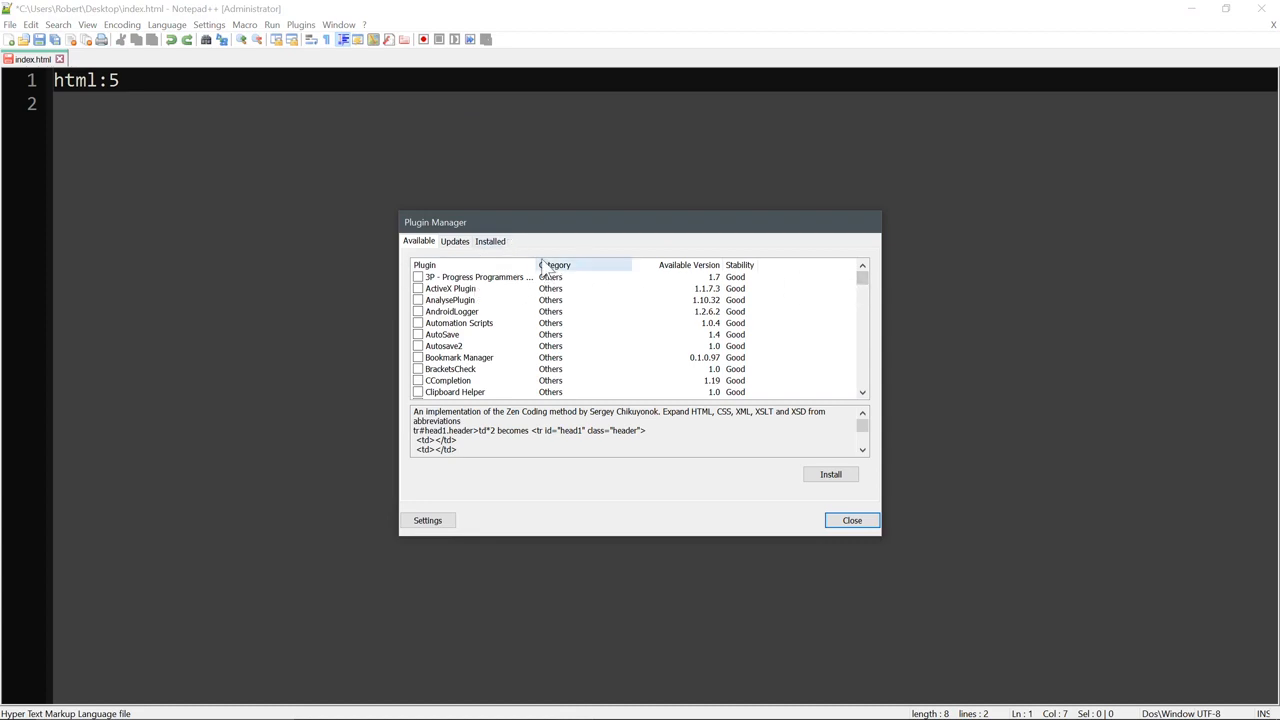
mouse_move(537, 265)
mouse_down()
mouse_move(557, 264)
mouse_move(545, 265)
mouse_up()
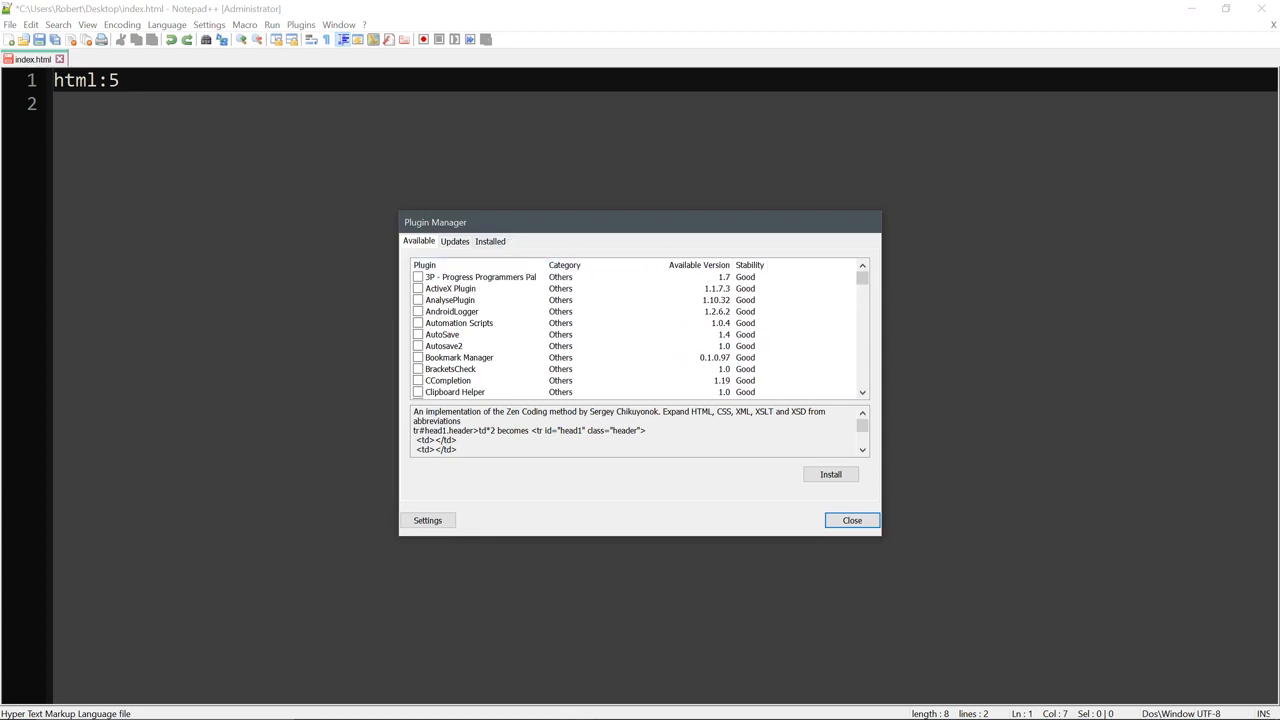
drag(572, 223, 567, 208)
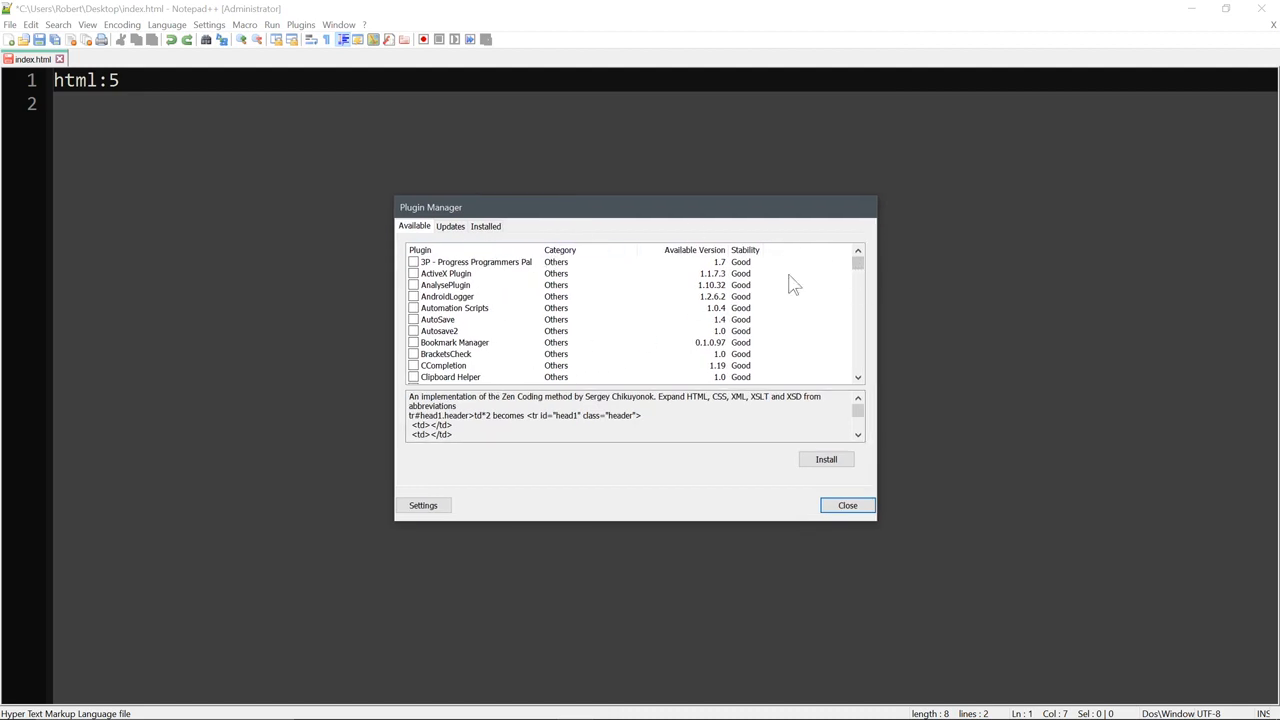
drag(859, 264, 908, 257)
scroll(858, 264, down, 1)
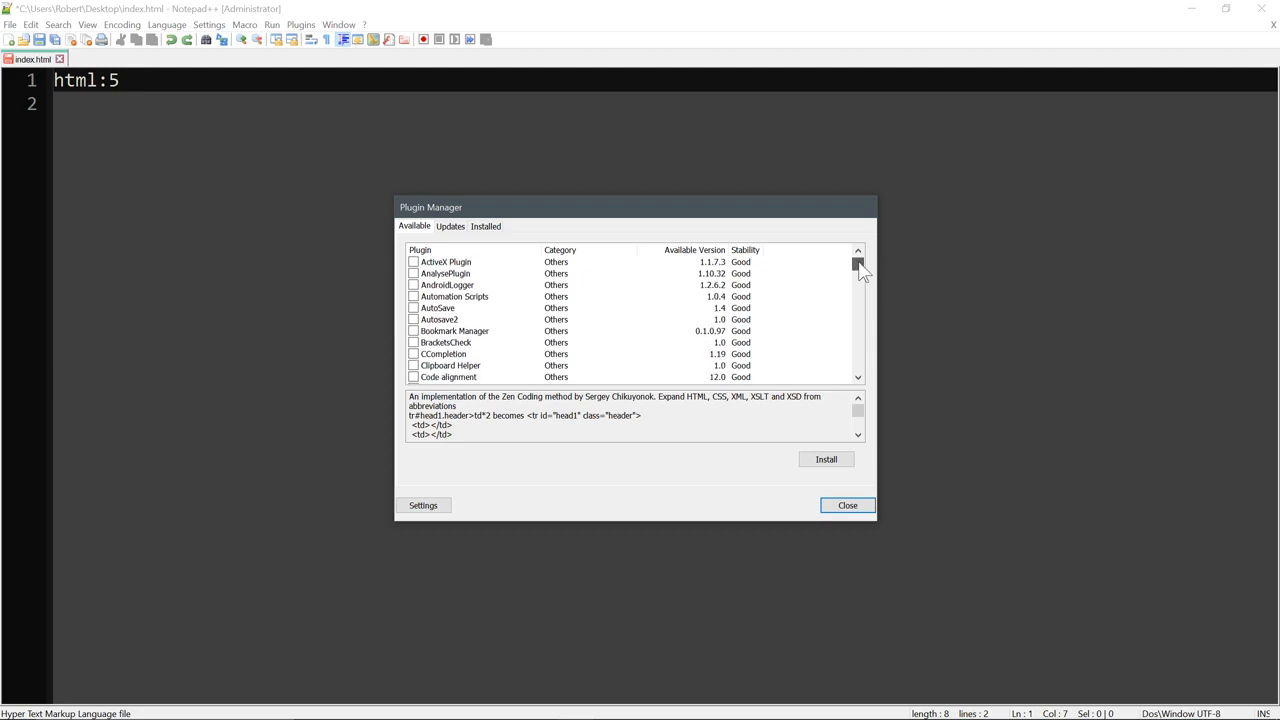
mouse_move(858, 266)
mouse_down()
mouse_move(856, 252)
mouse_move(866, 298)
mouse_move(866, 278)
mouse_up()
click(857, 250)
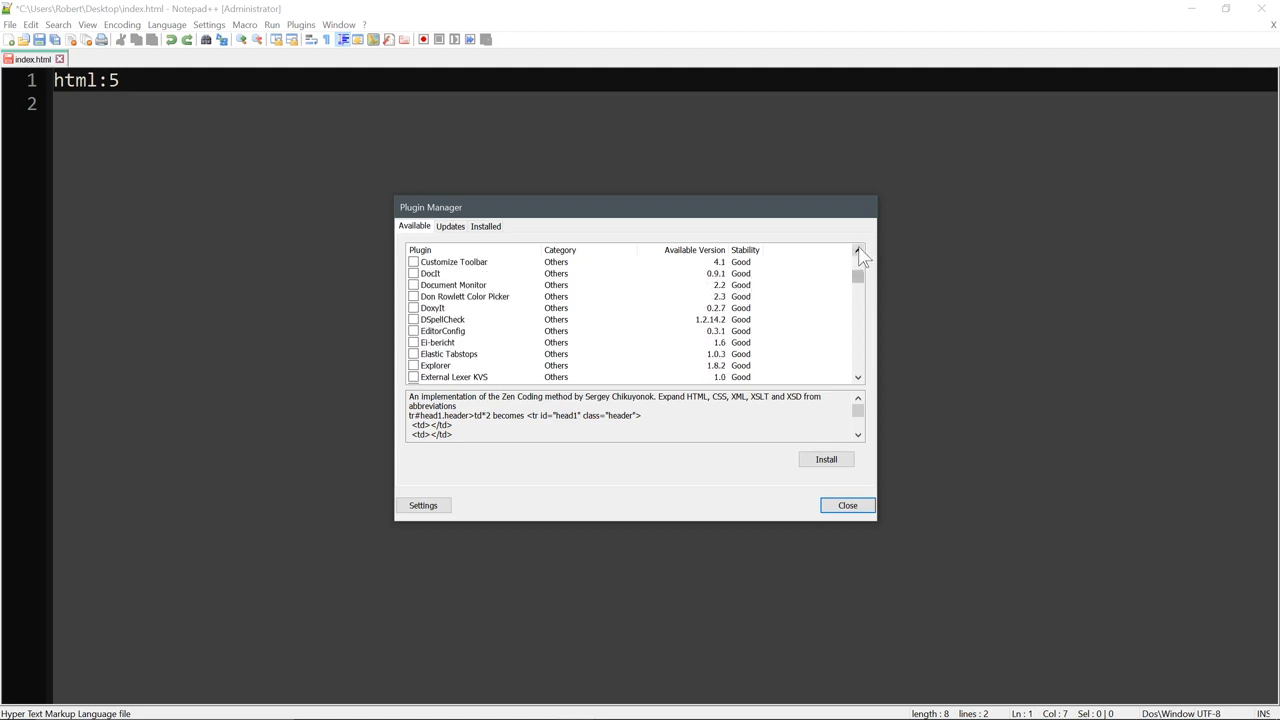
scroll(505, 340, down, 1)
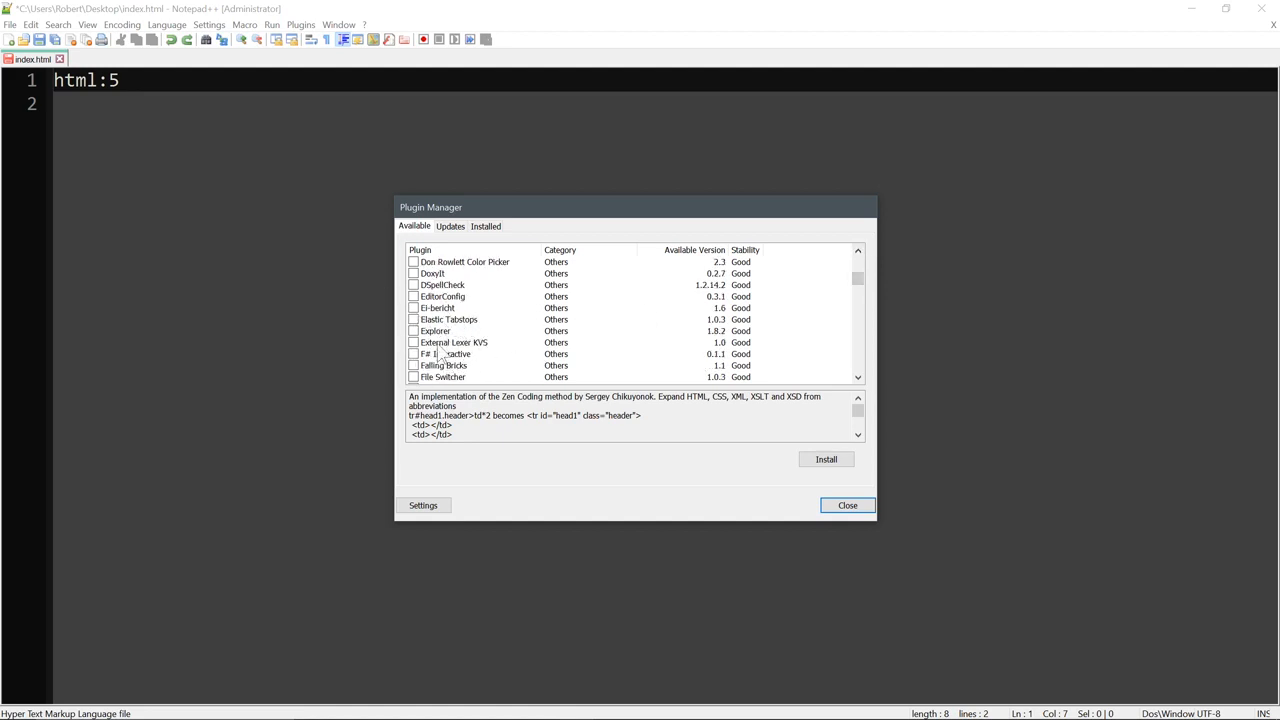
Examine the Emmet plugin's description among the installed plugins, and close the Plugin Manager
click(489, 229)
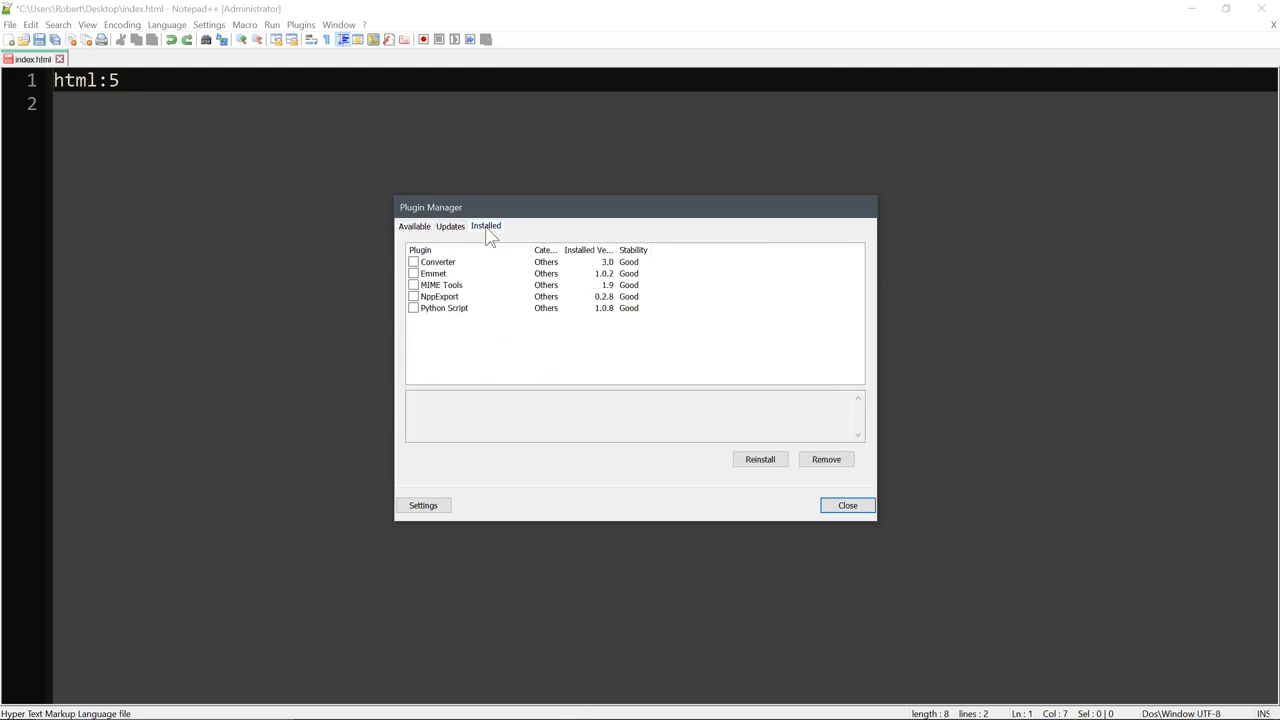
click(430, 274)
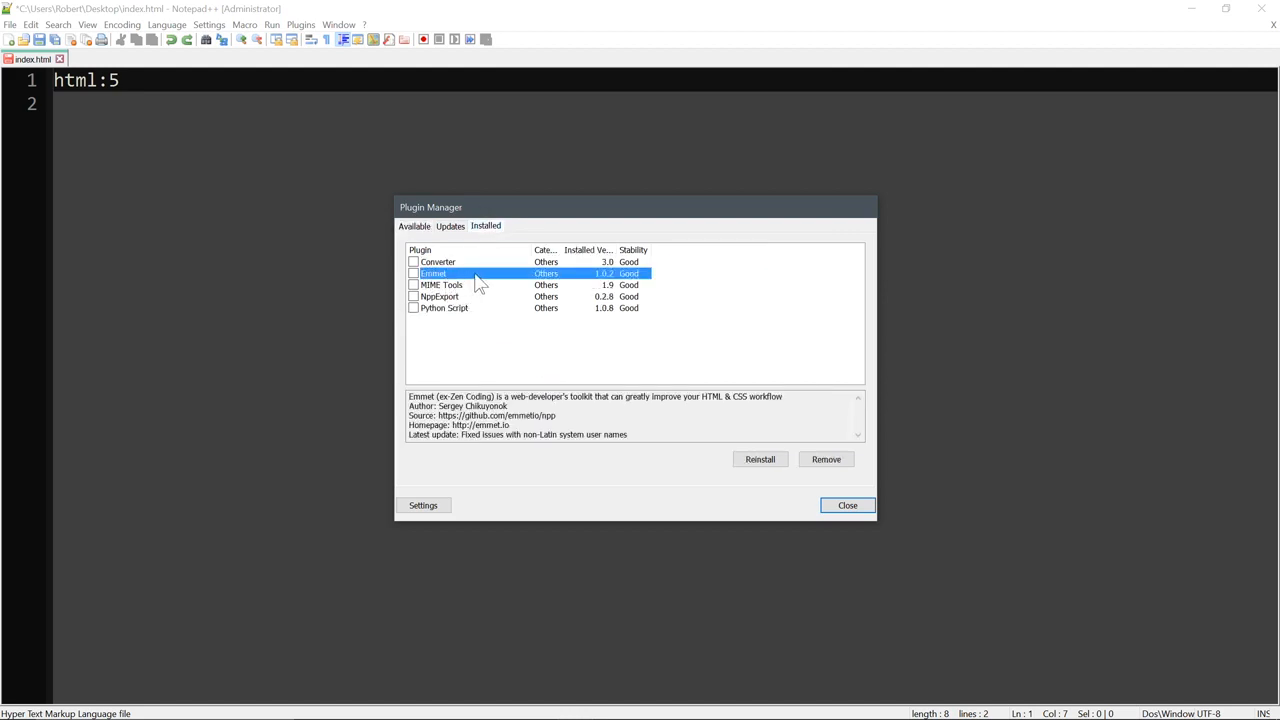
click(414, 226)
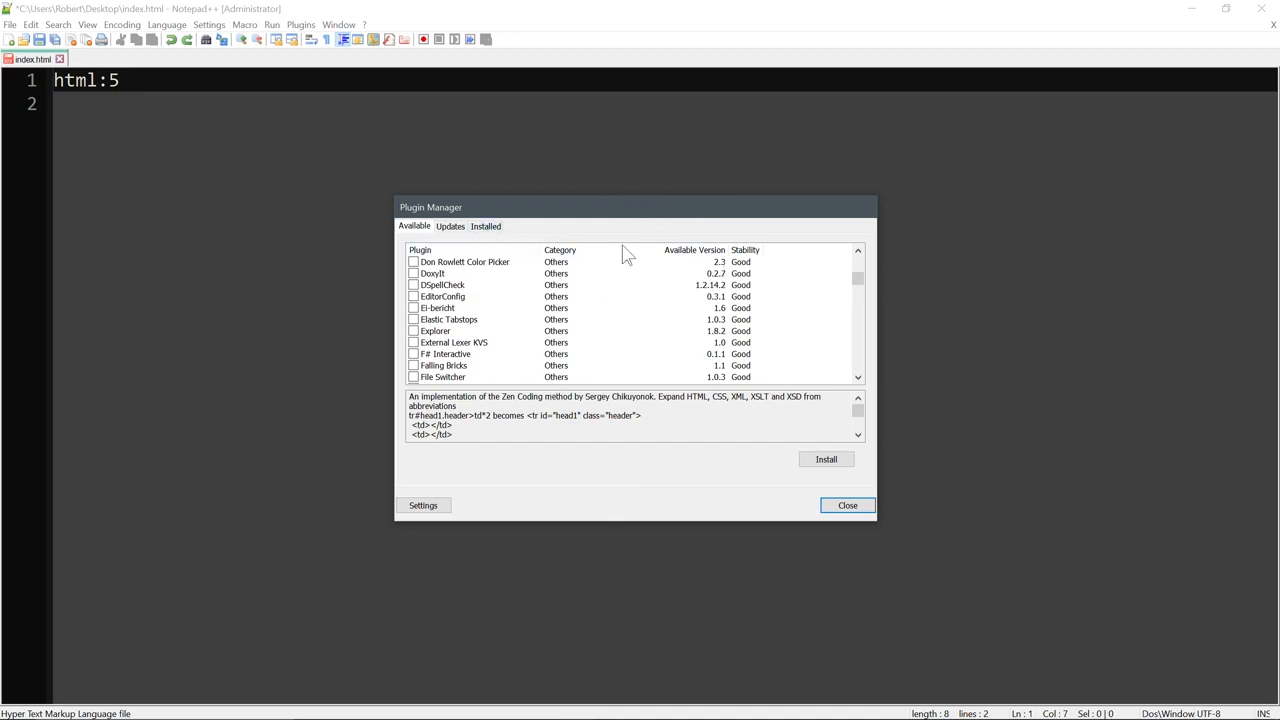
click(856, 507)
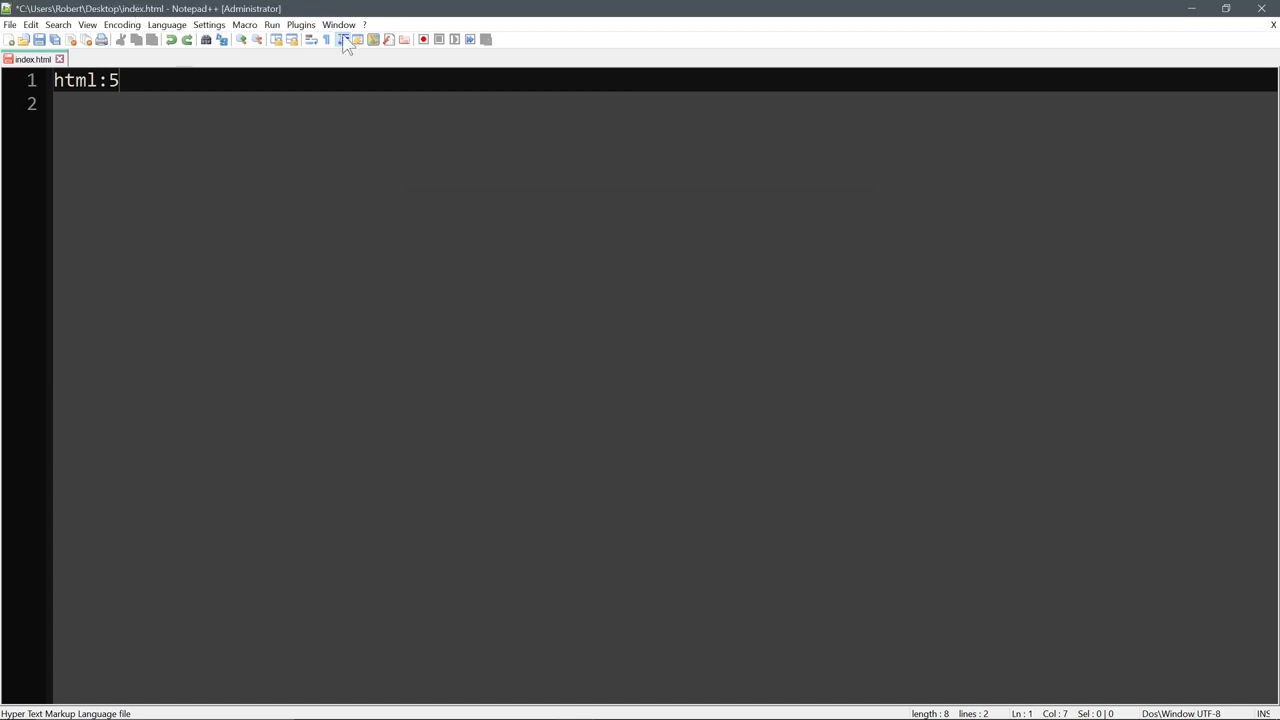
Check the Notepad++ version and licence text in the program's About information, and close it
click(364, 24)
click(416, 194)
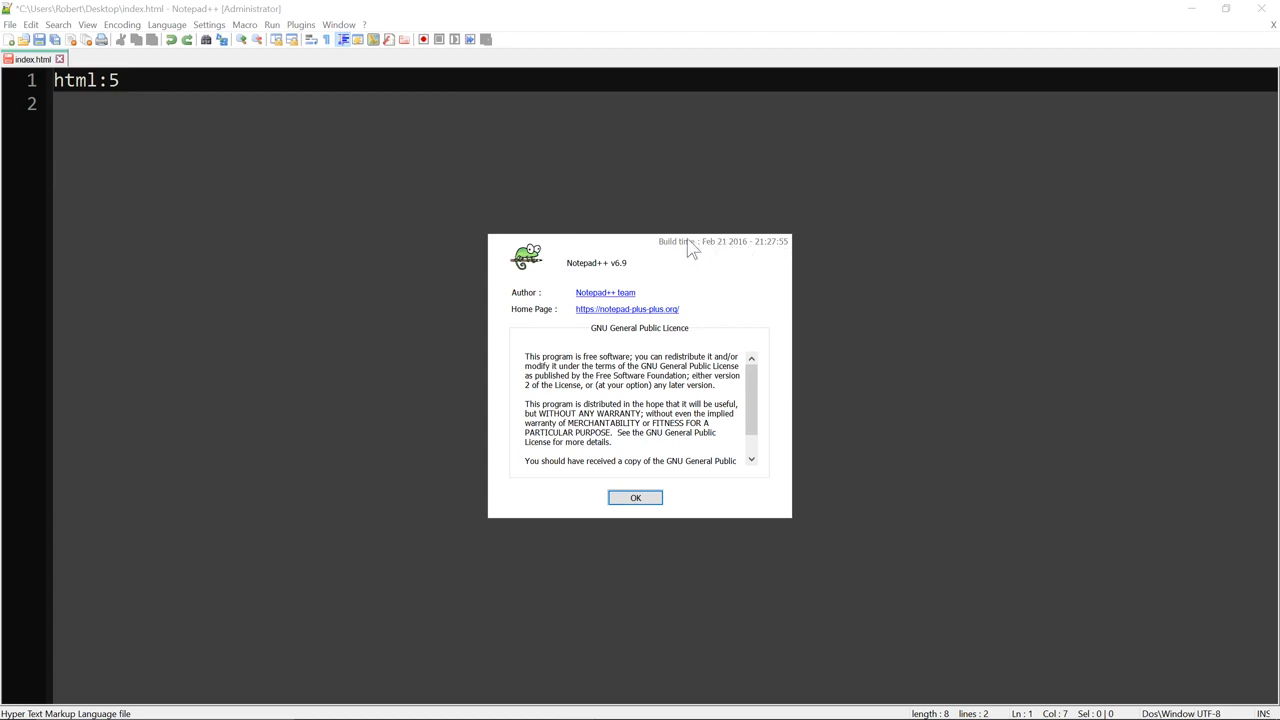
scroll(751, 429, down, 1)
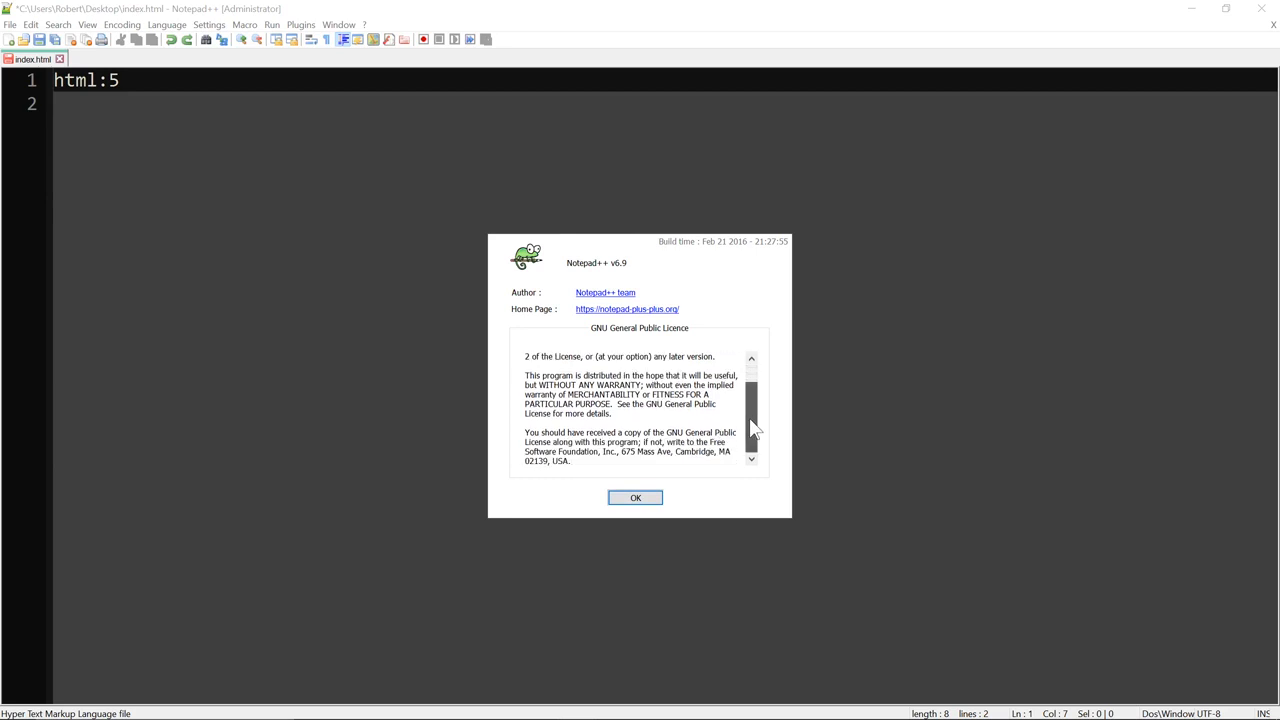
scroll(751, 429, up, 1)
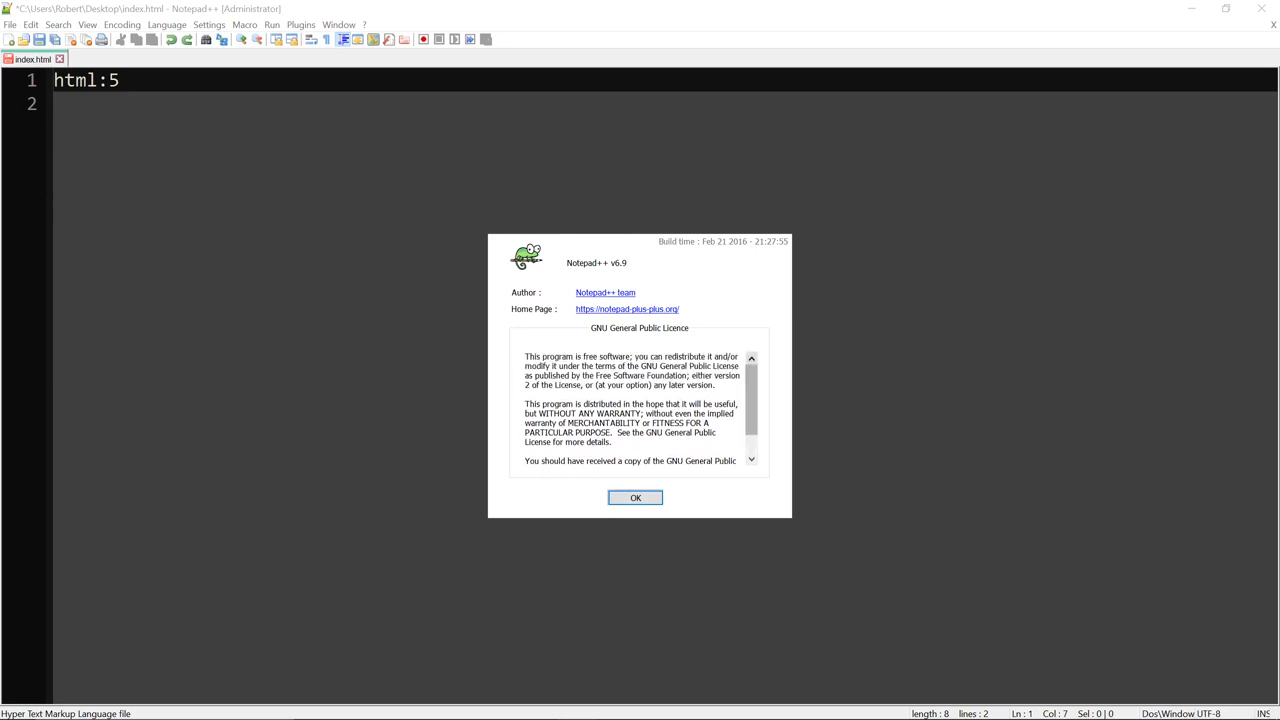
click(629, 501)
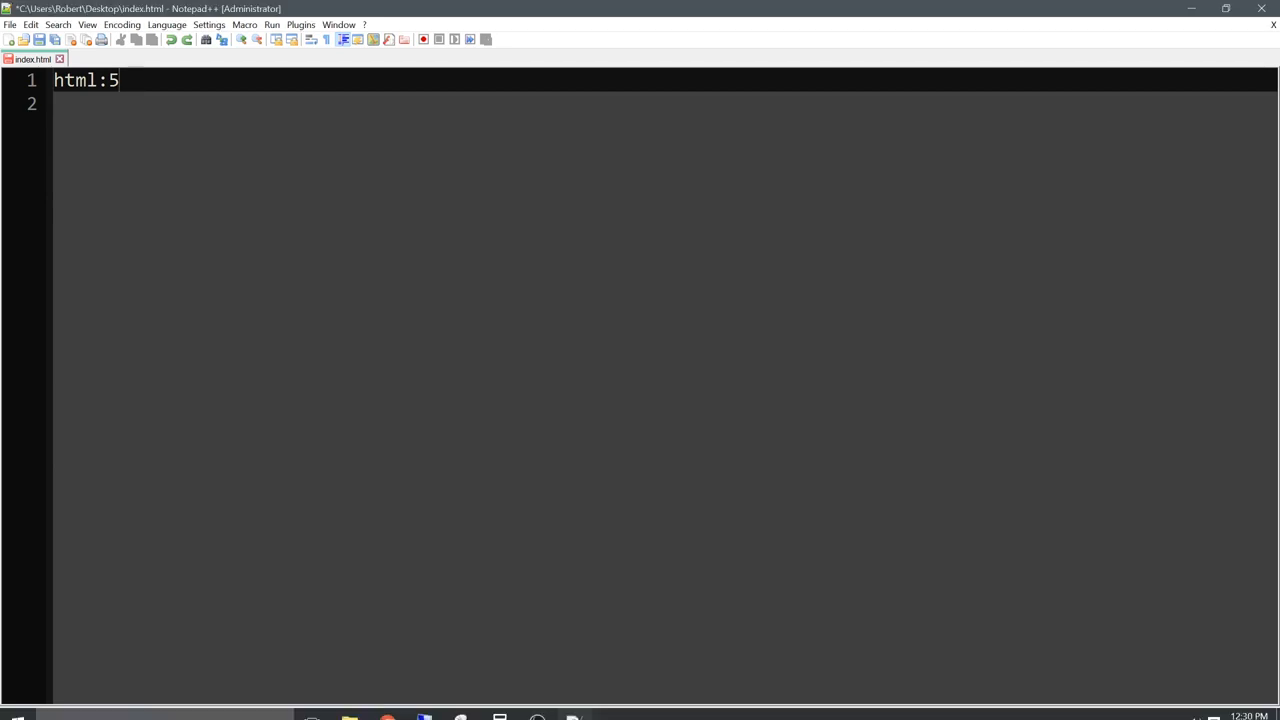
Switch to Chrome and view the Notepad++ 6.9 download page and the SourceForge files page for Python Script 0.9.2.0
click(388, 706)
click(245, 11)
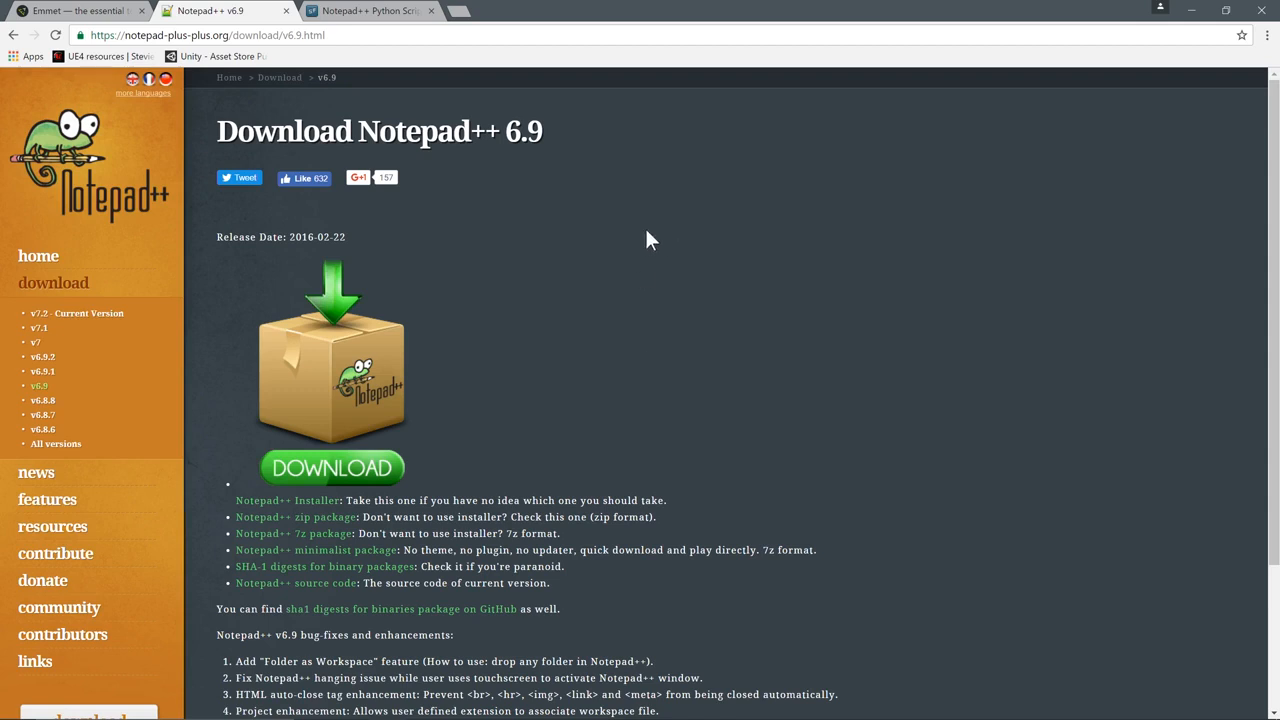
click(338, 390)
click(386, 10)
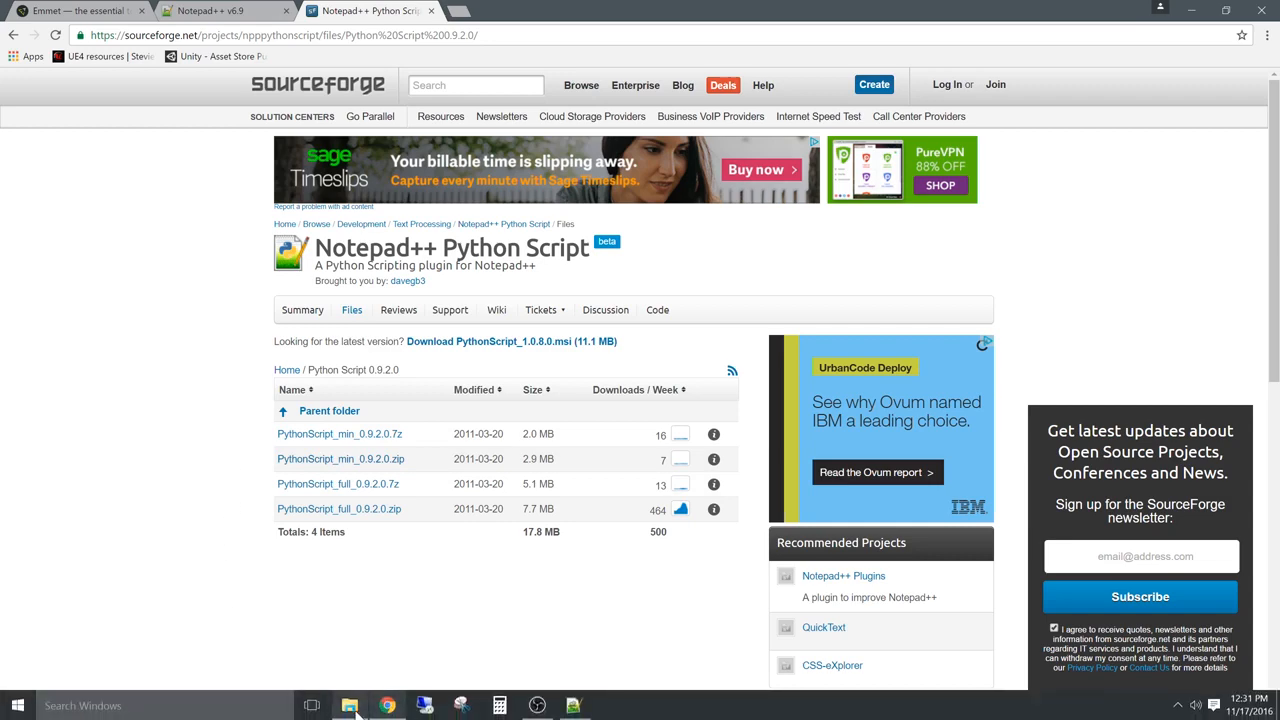
Switch to File Explorer and inspect python27.dll, the plugins folder and the notepad++ application in the Notepad++ program folder
click(349, 707)
drag(457, 229, 459, 170)
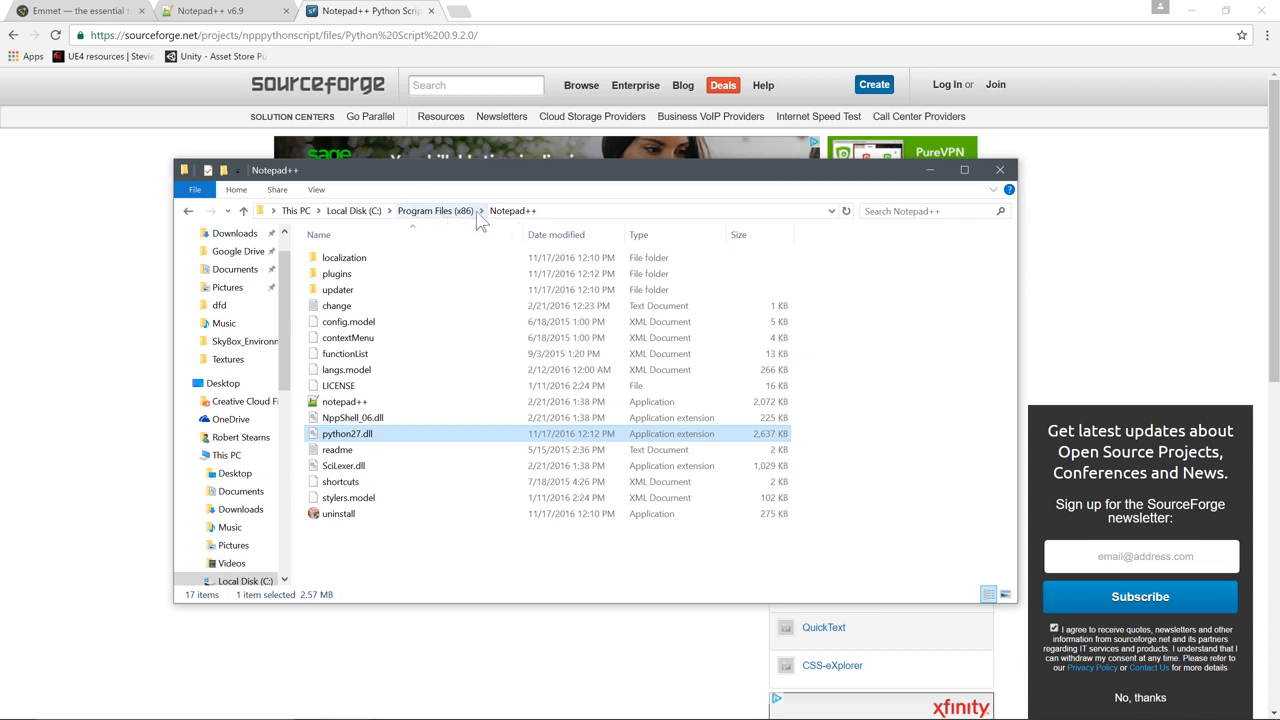
click(328, 538)
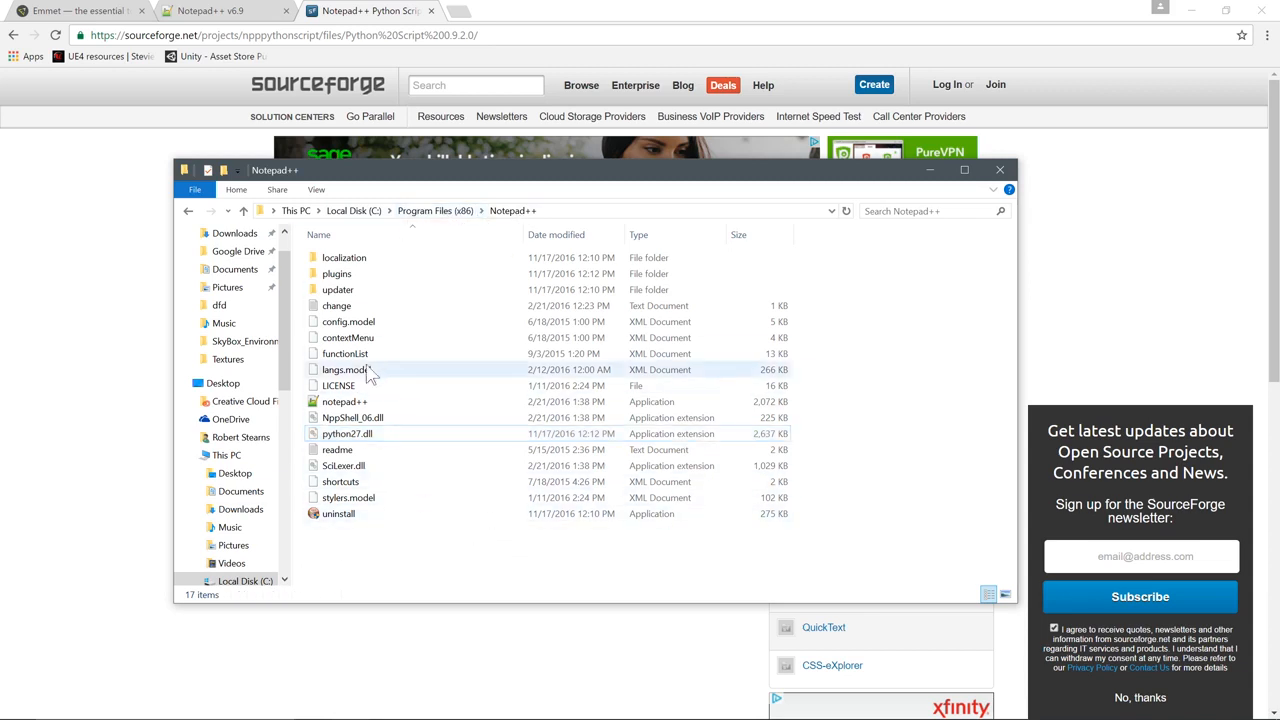
click(345, 433)
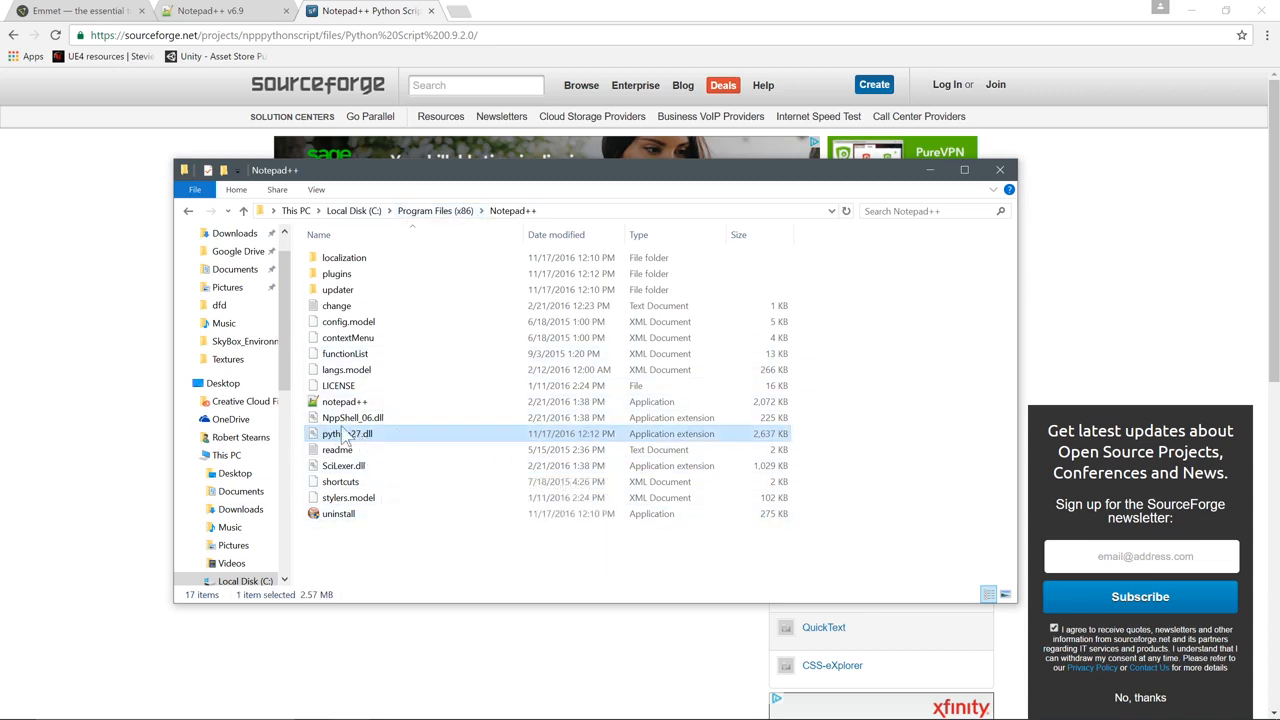
click(384, 533)
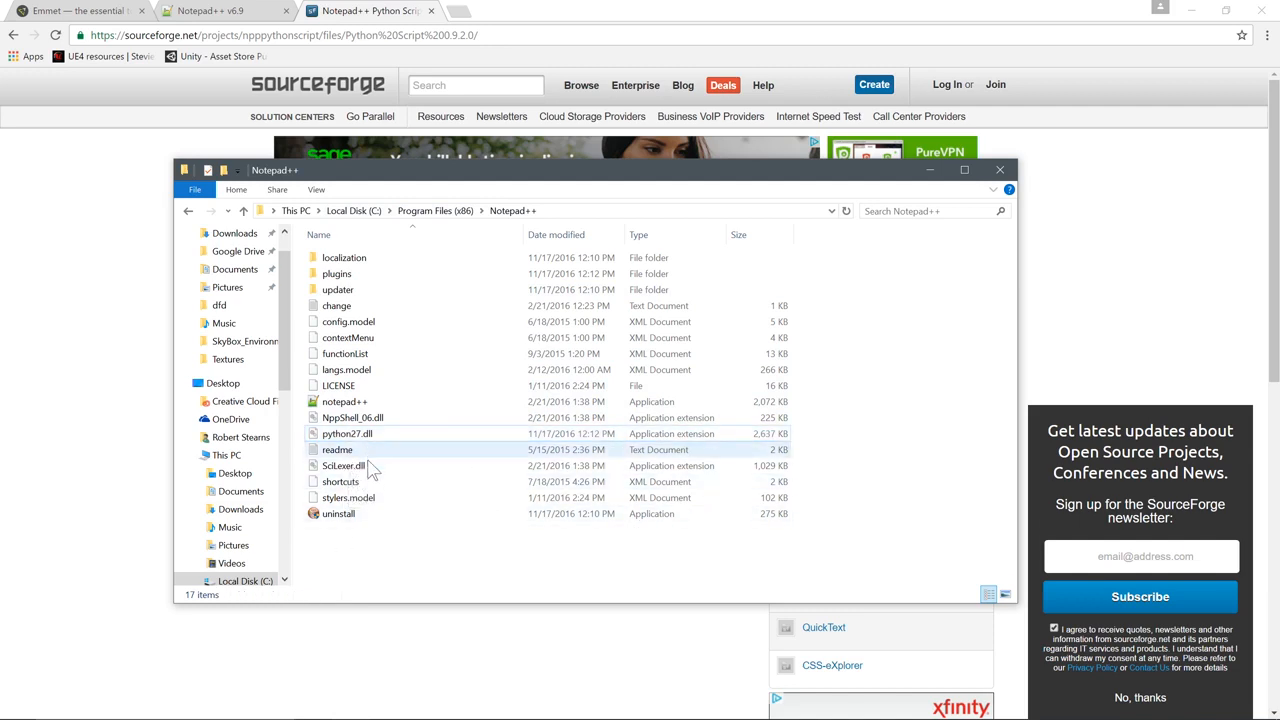
double_click(357, 276)
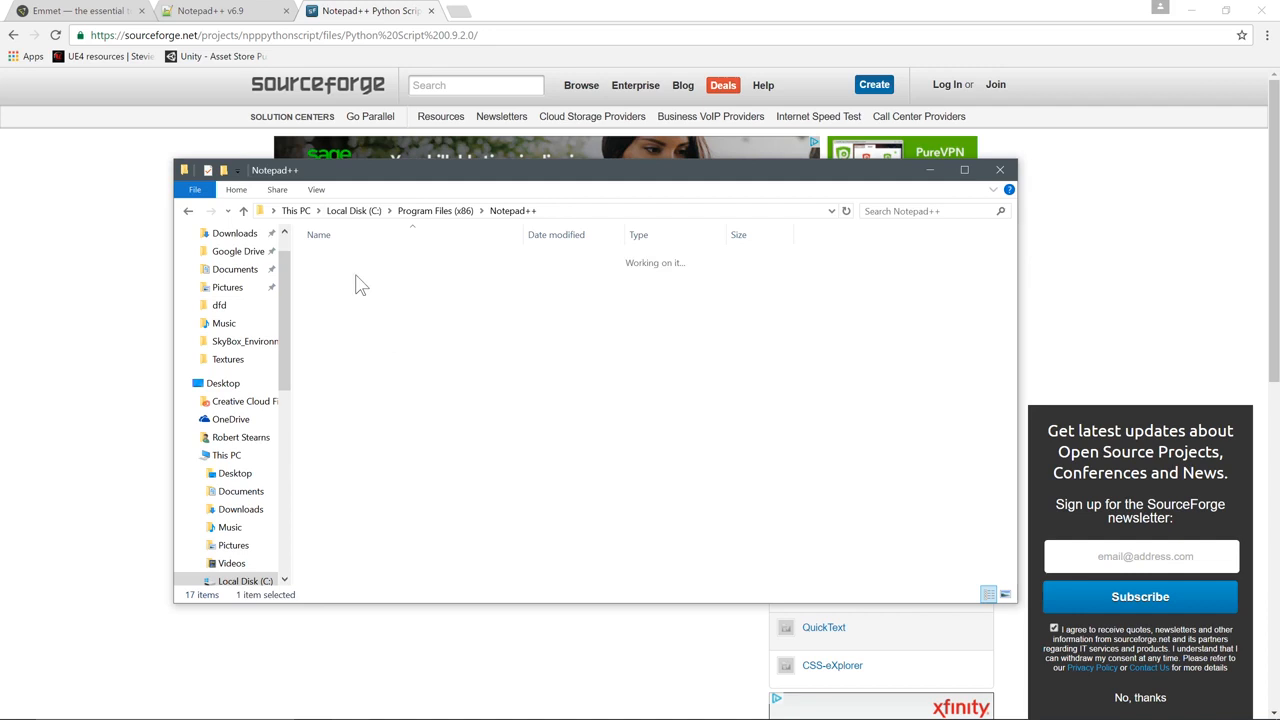
click(189, 212)
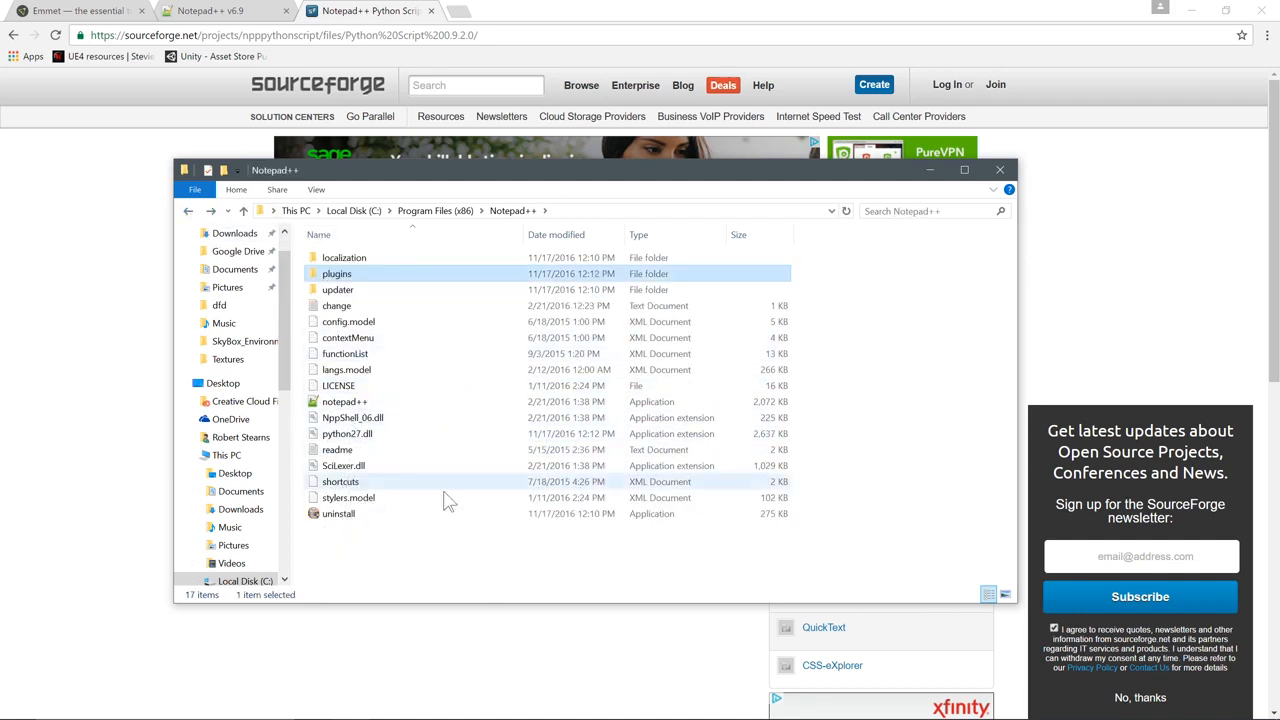
click(341, 403)
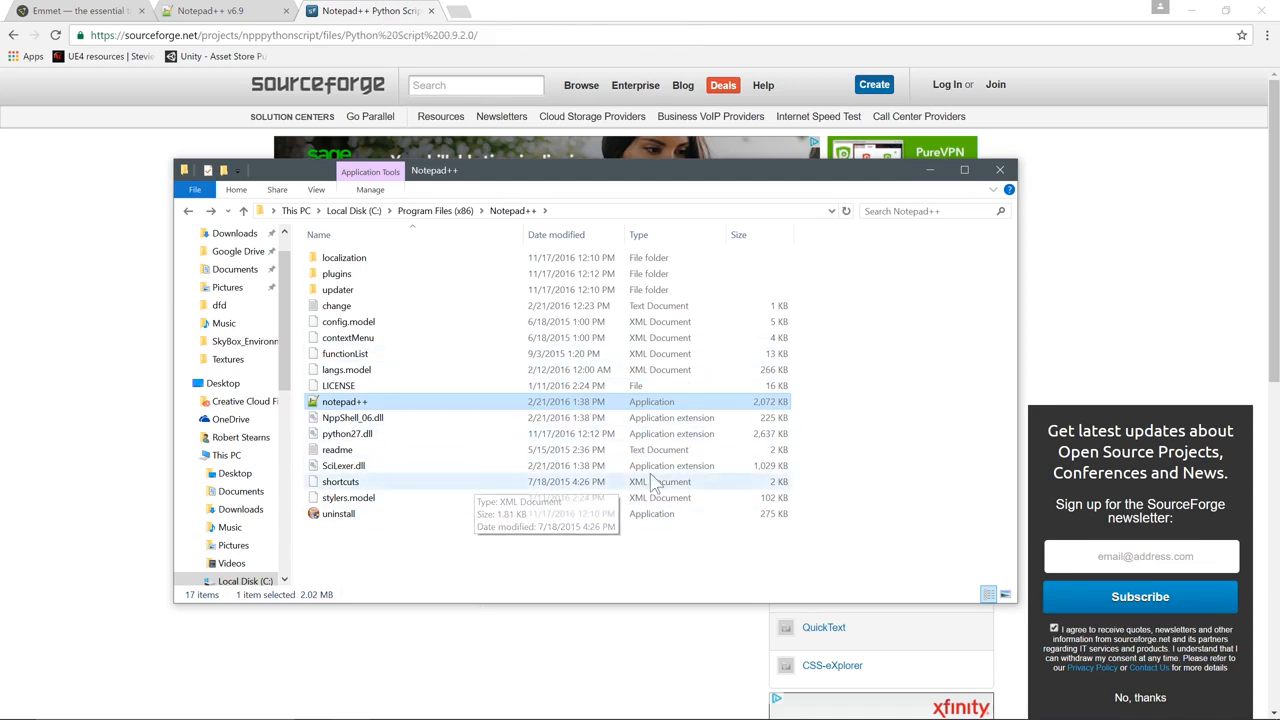
Return to Chrome, revisit the Notepad++ v6.9 page, and browse the supported editors on Emmet's download page
click(215, 11)
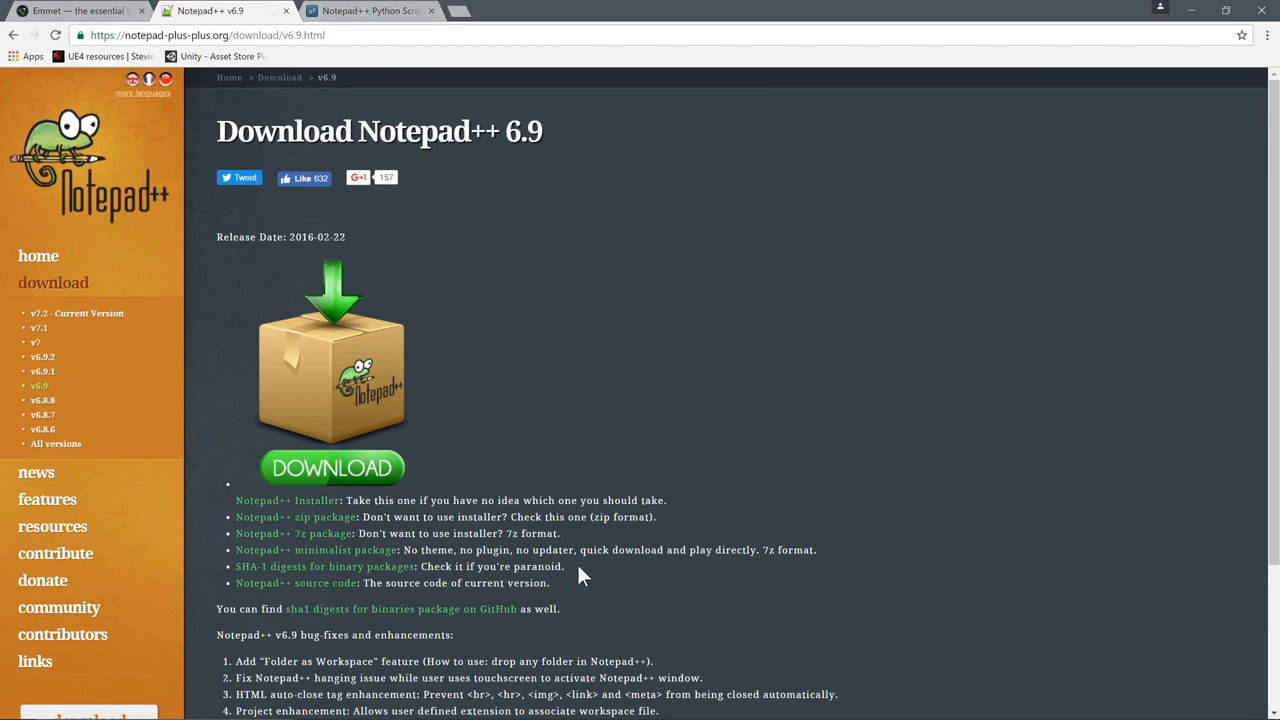
click(57, 11)
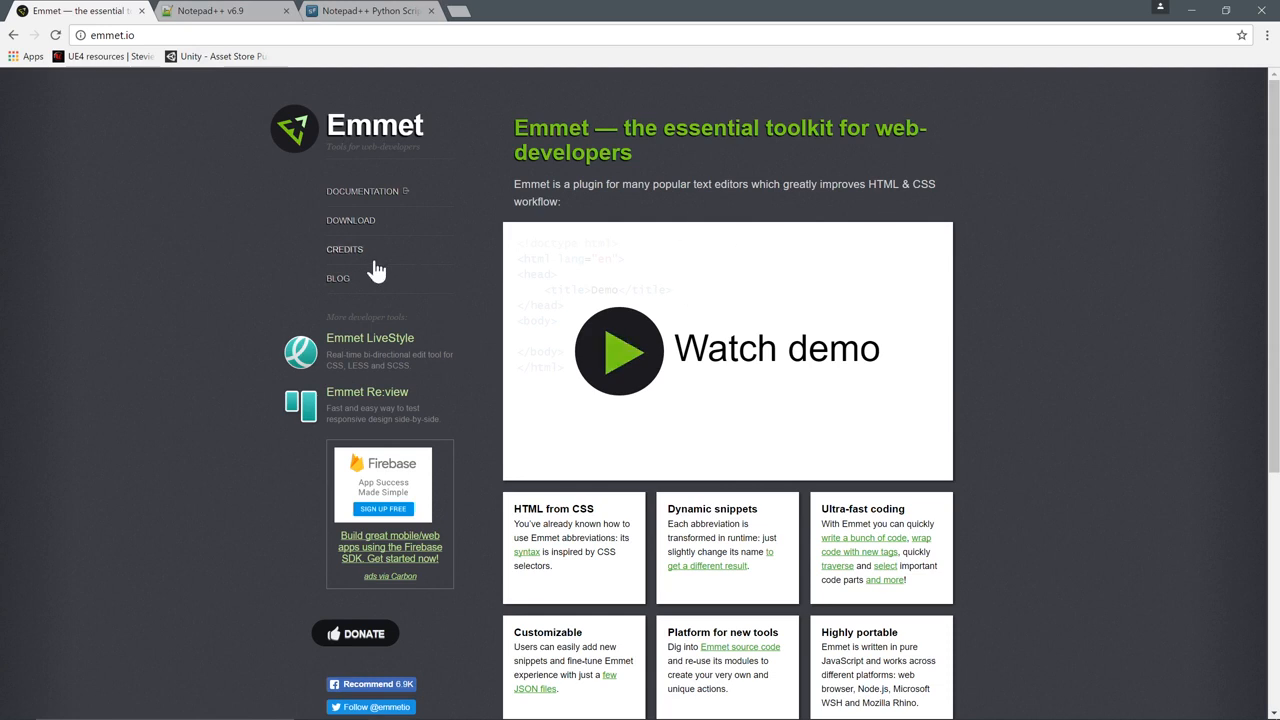
click(345, 221)
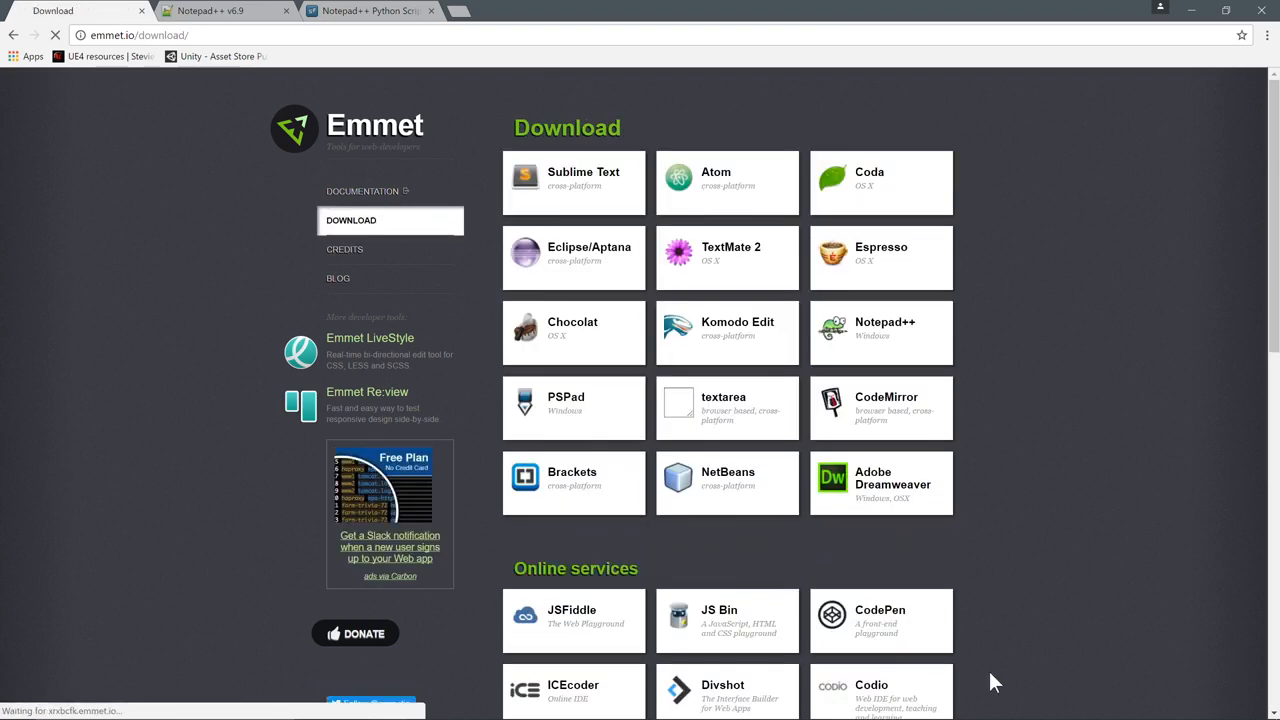
scroll(1120, 465, down, 2)
scroll(1128, 570, down, 3)
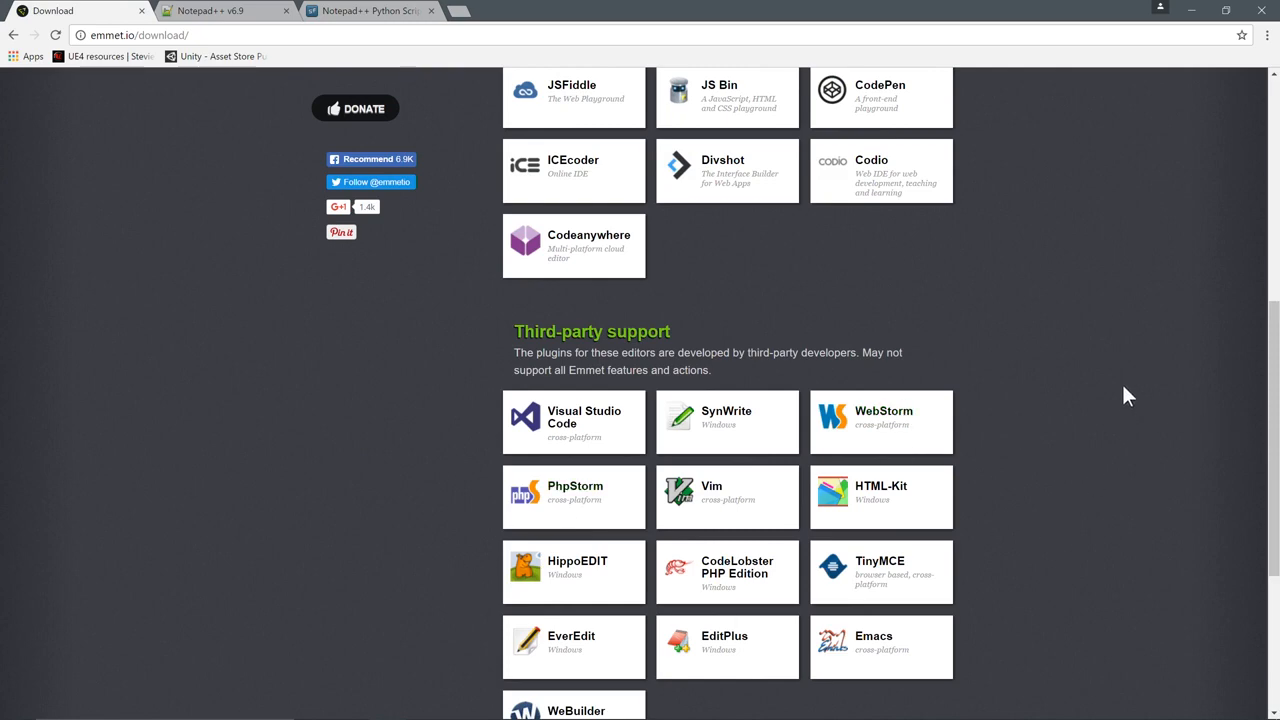
scroll(1114, 450, up, 6)
scroll(1060, 520, down, 2)
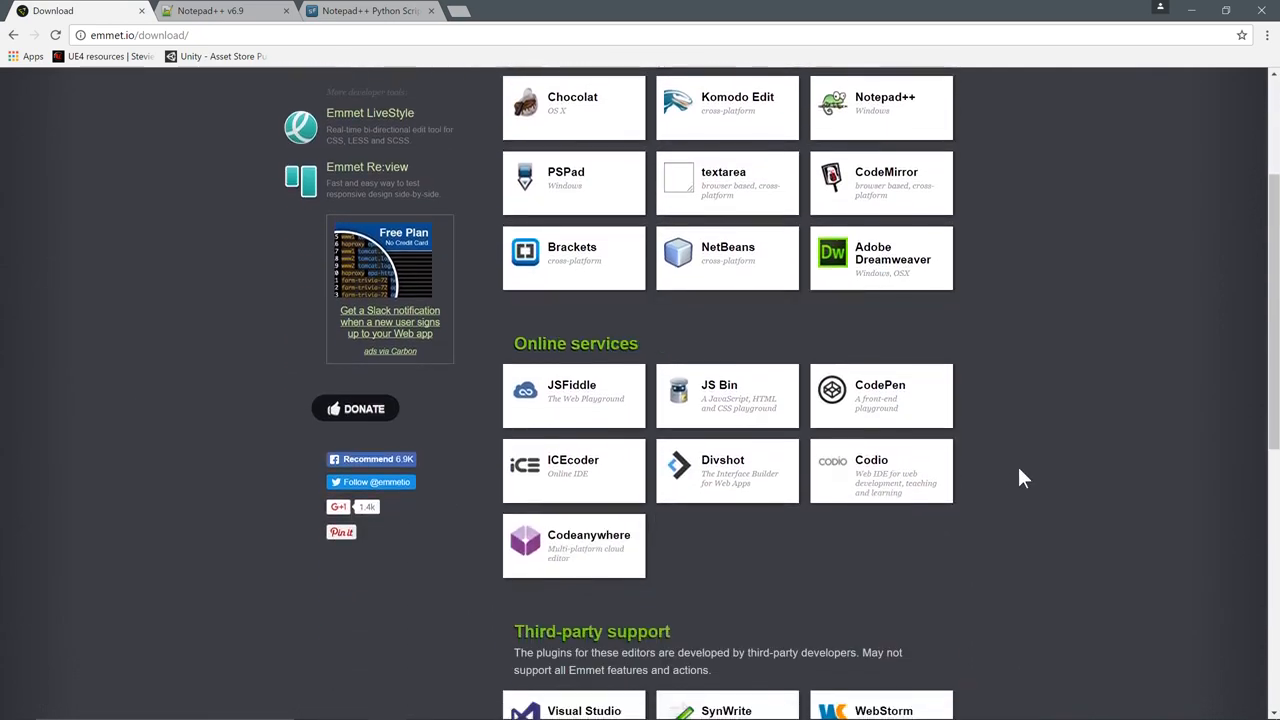
Look over the supported editors on Emmet's download page, and minimise Chrome to return to Notepad++
scroll(586, 480, down, 2)
scroll(997, 446, up, 3)
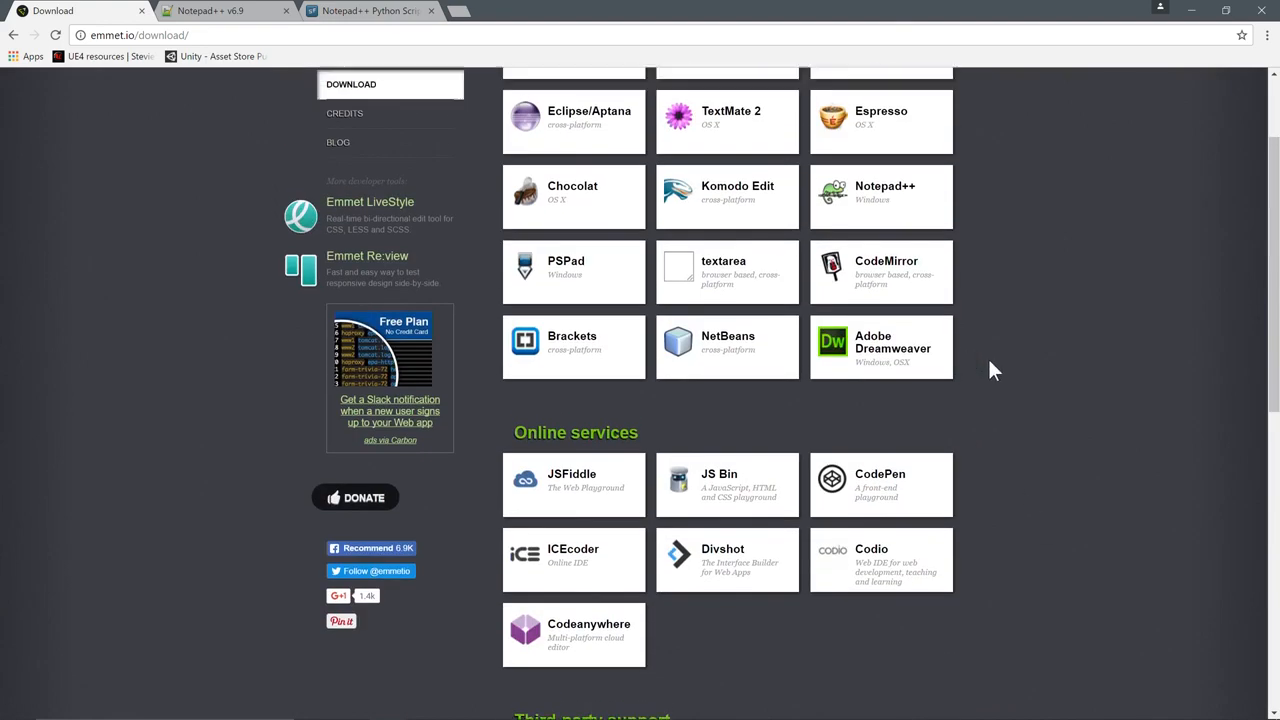
scroll(990, 370, up, 1)
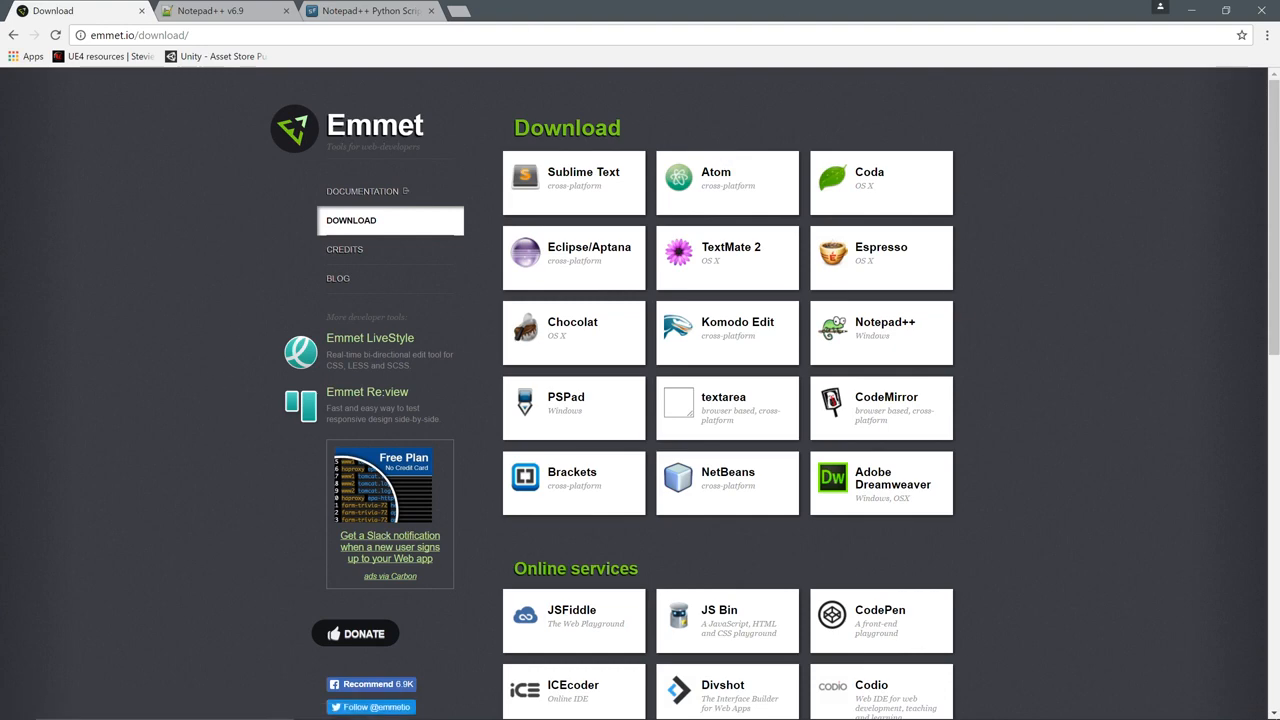
click(1191, 10)
click(588, 10)
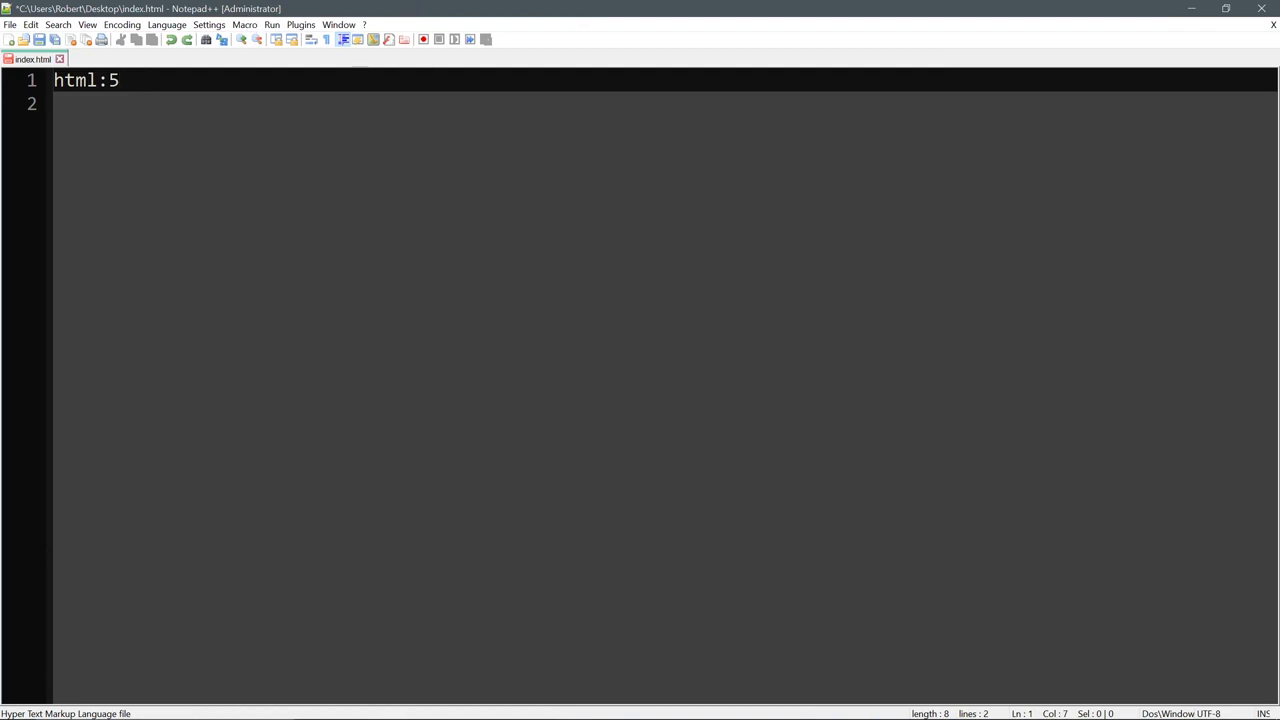
Open the Plugin Manager and find Zen Coding - Python among the available plugins
click(301, 24)
mouse_move(333, 108)
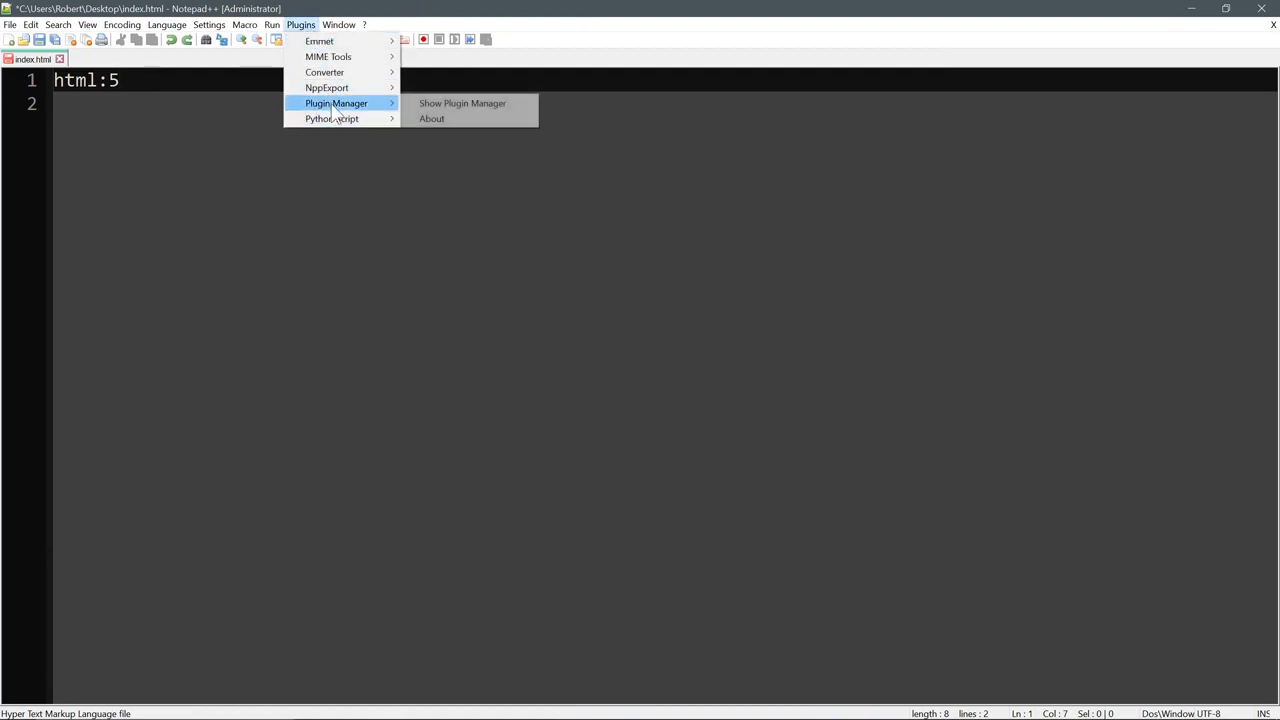
click(467, 112)
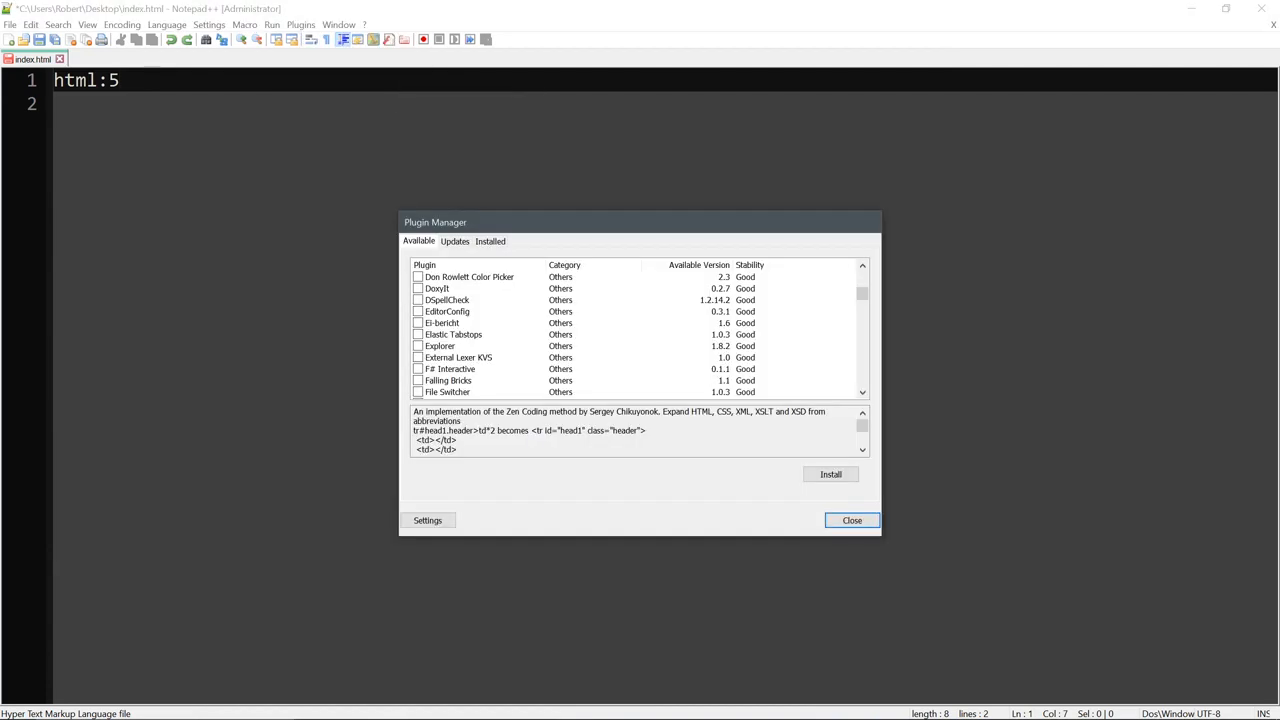
scroll(470, 322, up, 1)
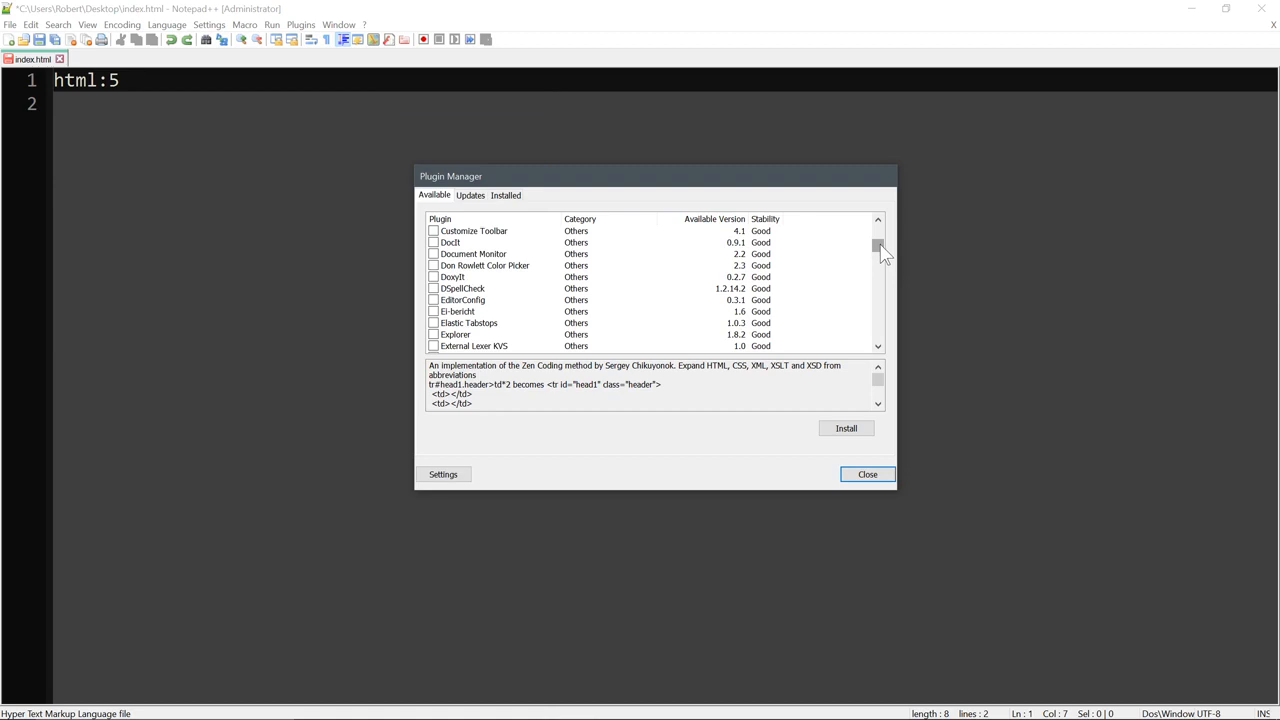
drag(880, 250, 878, 347)
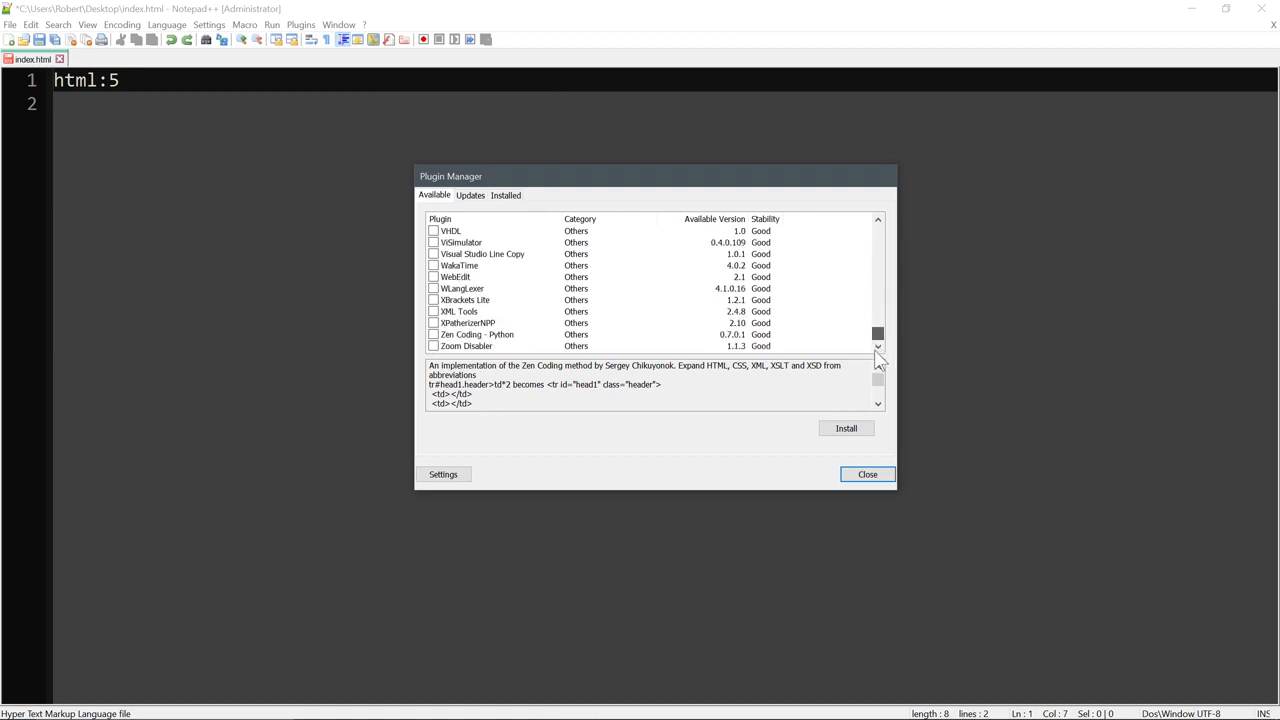
click(478, 336)
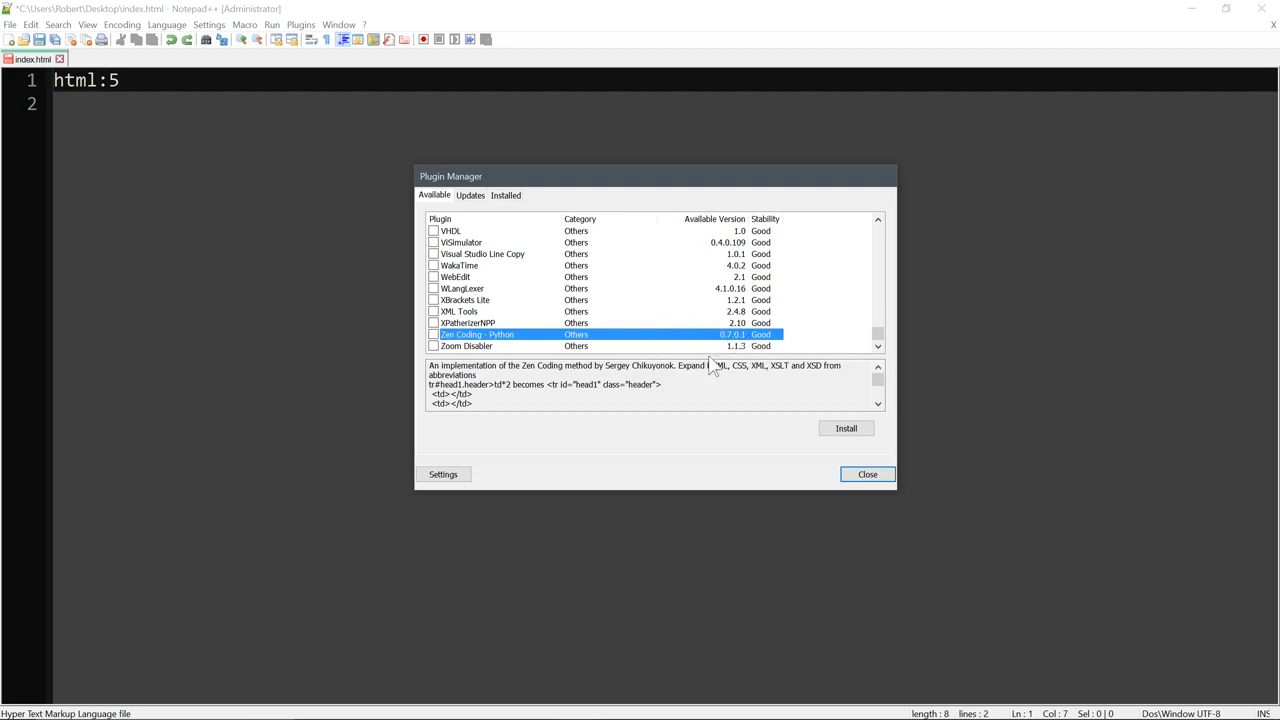
Read the Zen Coding - Python description, including its author, source and the credited Zen Coding creator
scroll(500, 395, down, 5)
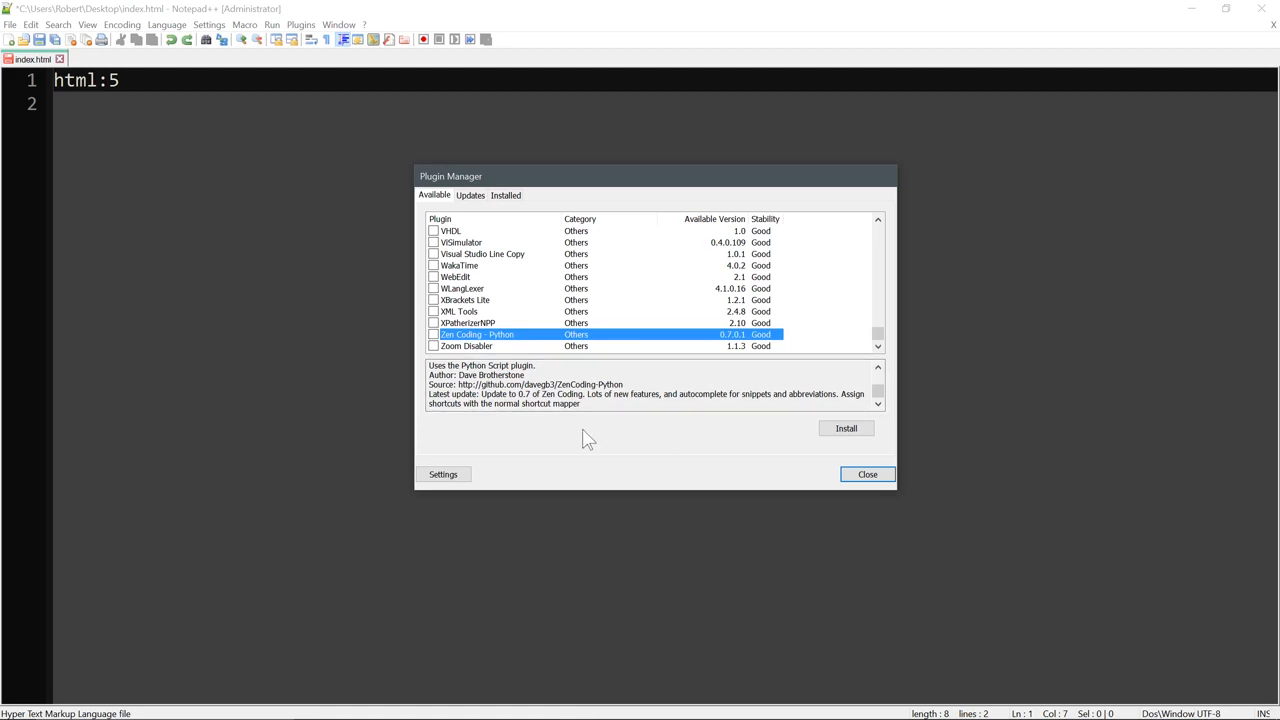
drag(459, 385, 504, 384)
click(503, 376)
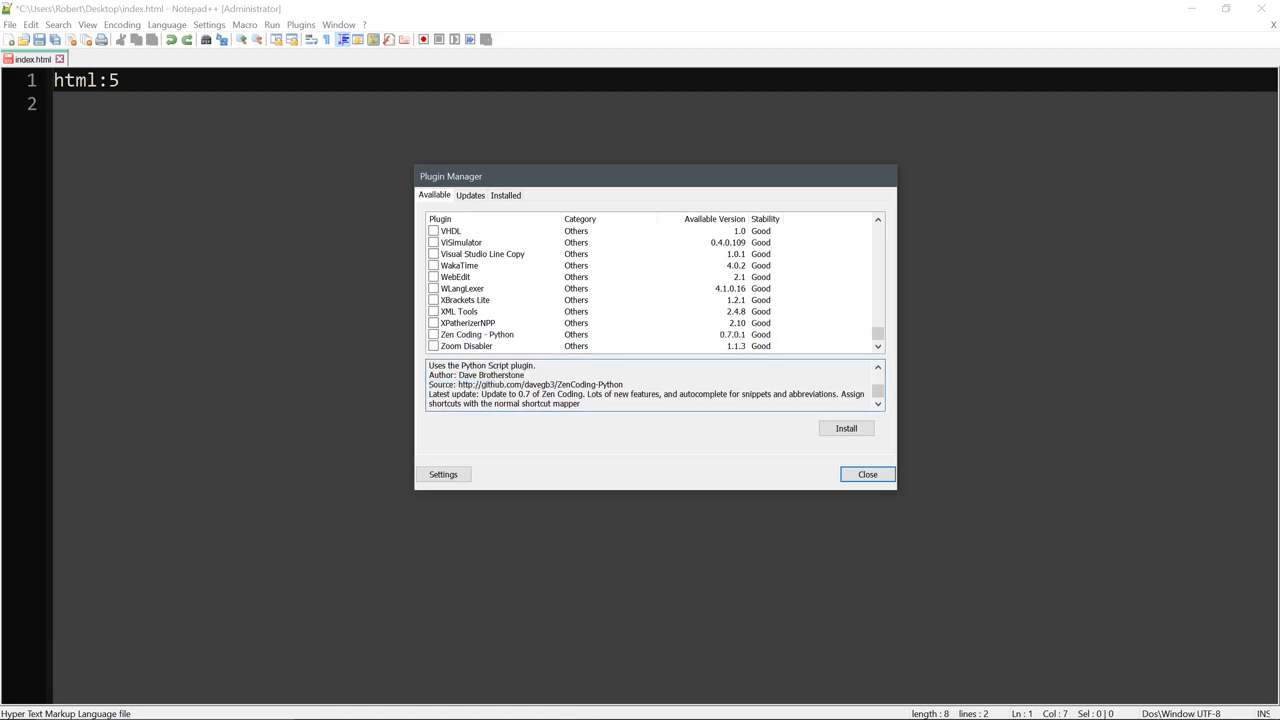
scroll(503, 385, up, 5)
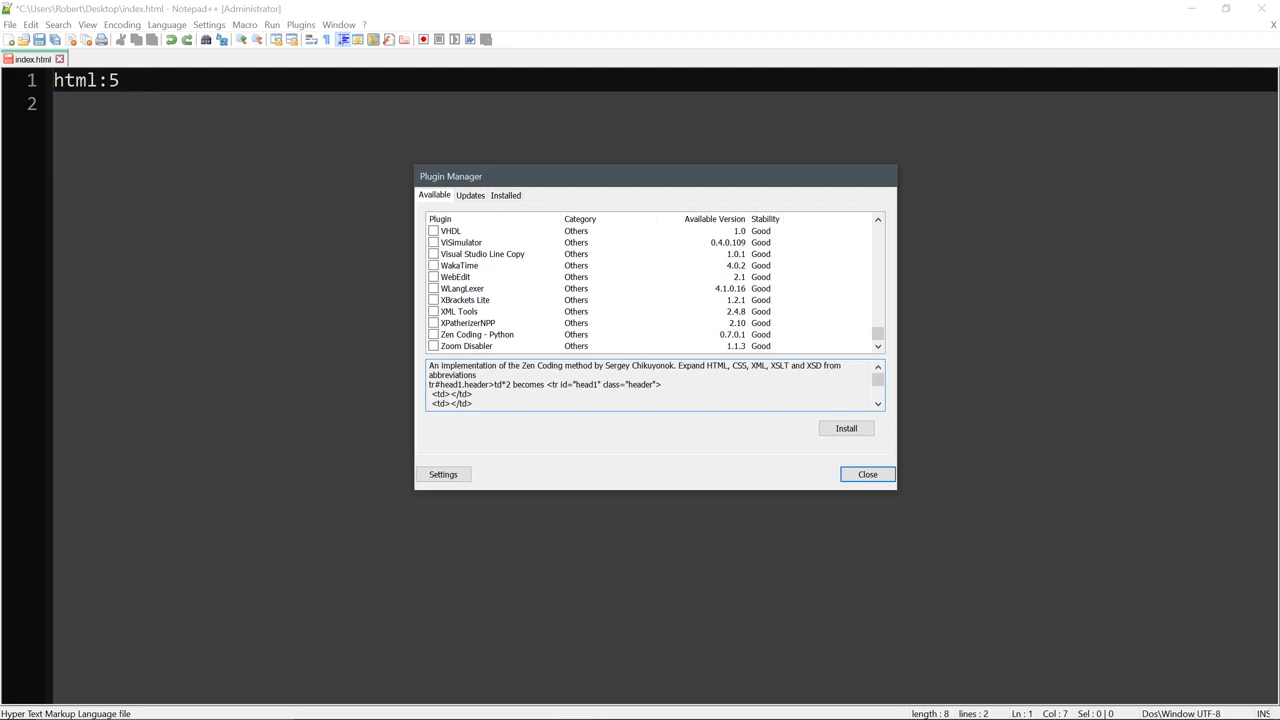
drag(613, 366, 675, 366)
click(667, 366)
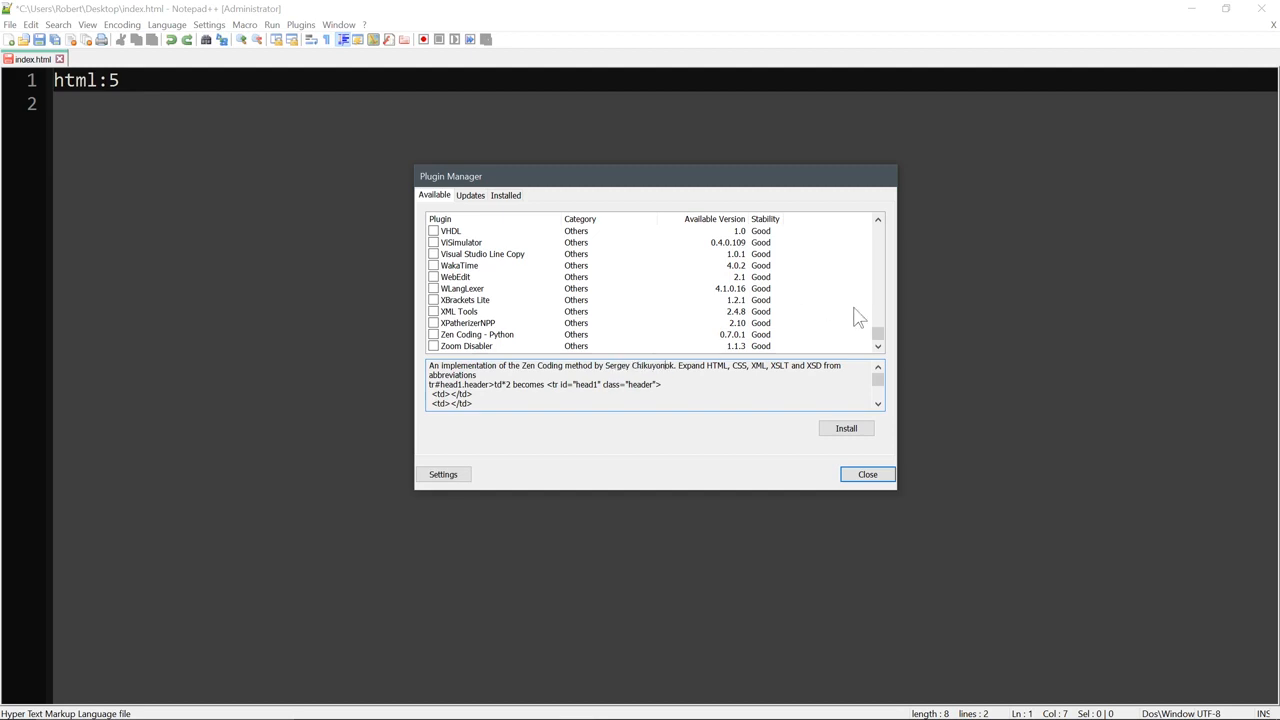
View the installed plugins and read Emmet's author, source and homepage details
click(506, 196)
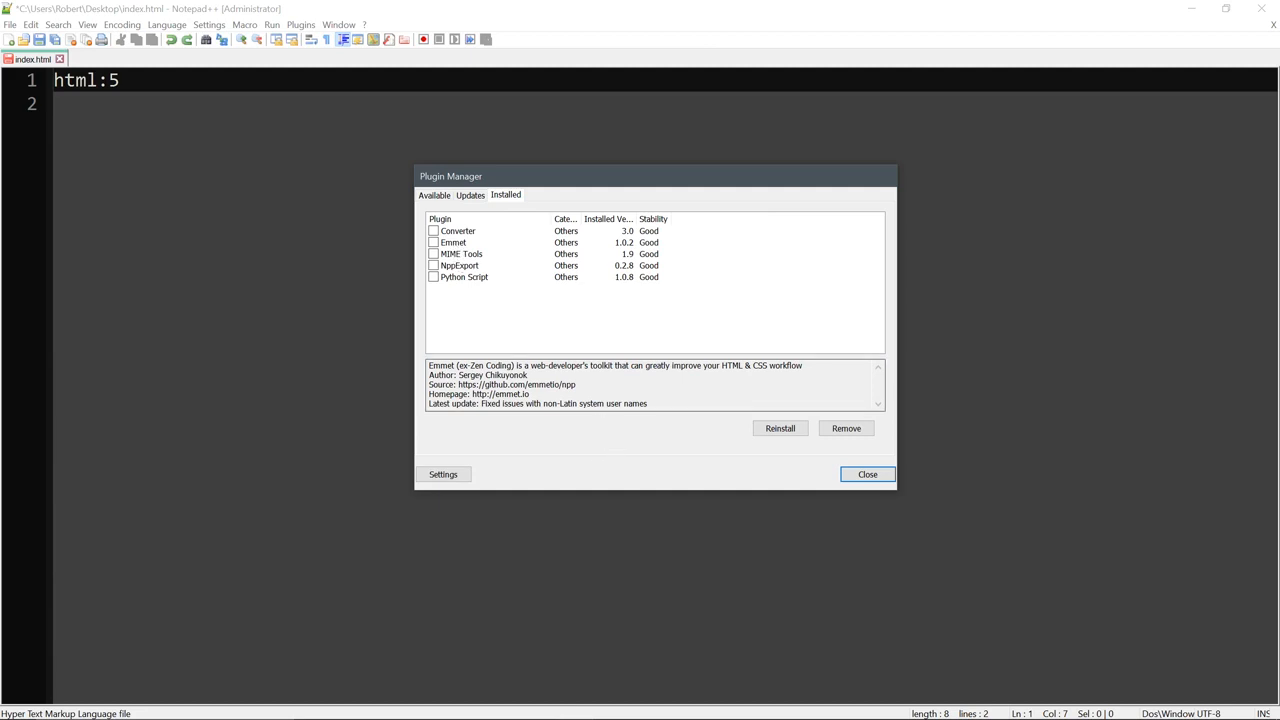
drag(490, 376, 515, 376)
click(500, 366)
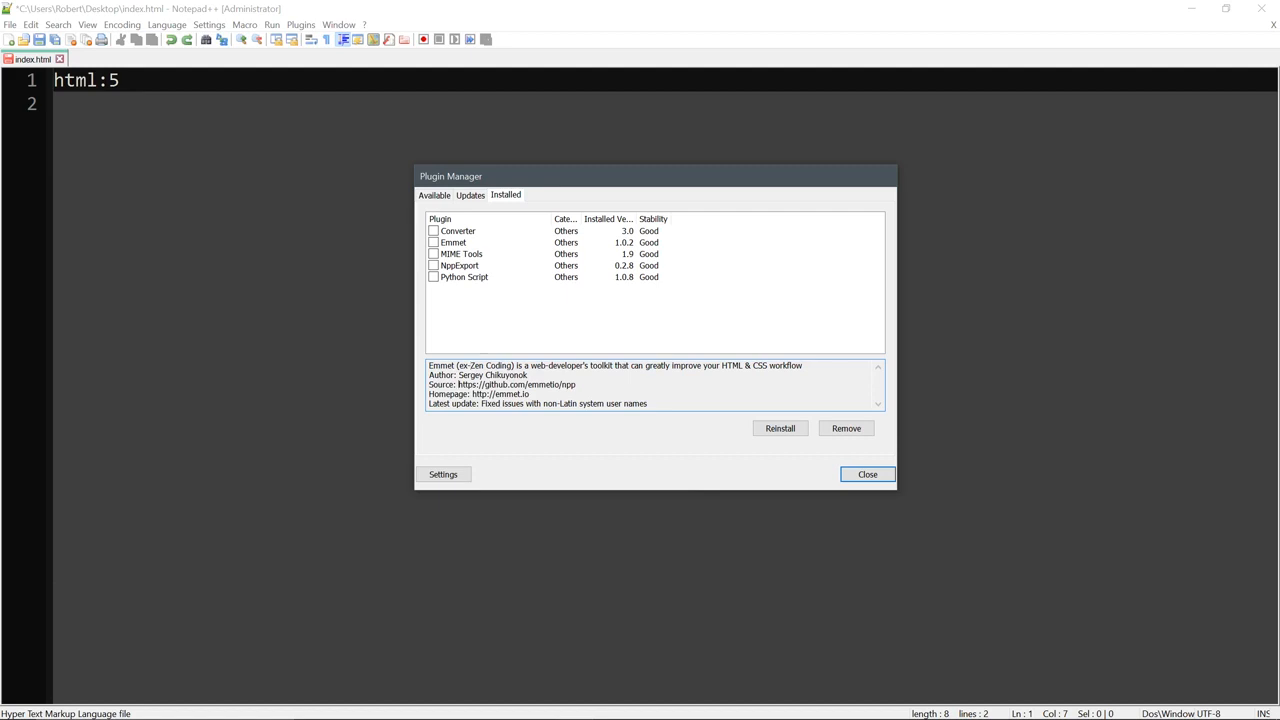
drag(459, 384, 535, 394)
click(520, 385)
Browse the available plugins again, inspect the installed Emmet entry, and close the Plugin Manager
click(430, 196)
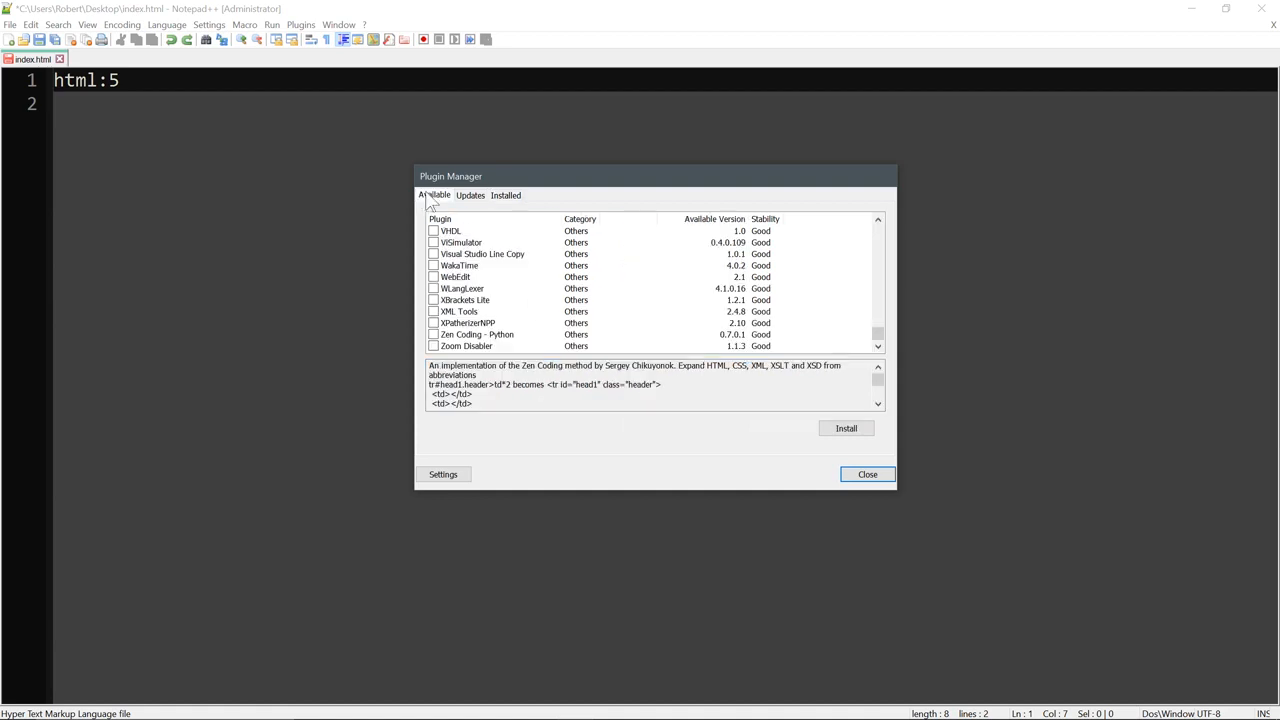
drag(877, 341, 714, 200)
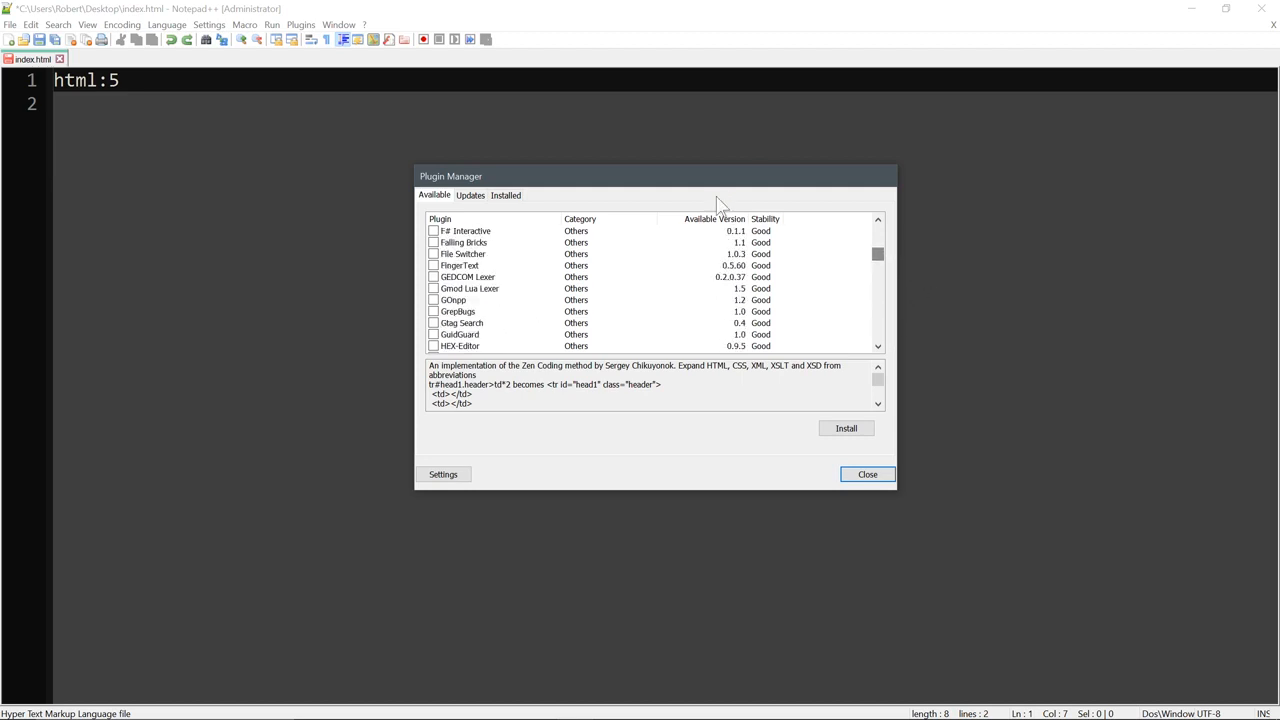
click(506, 196)
click(455, 243)
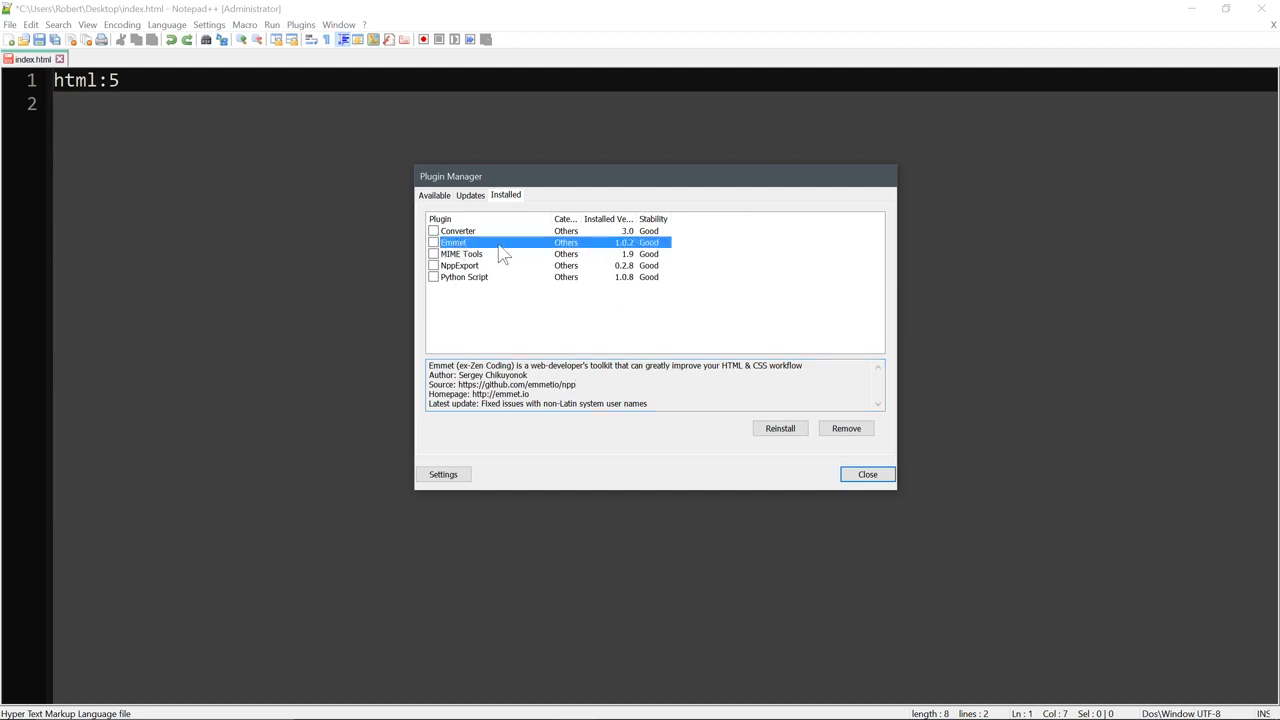
drag(535, 165, 540, 171)
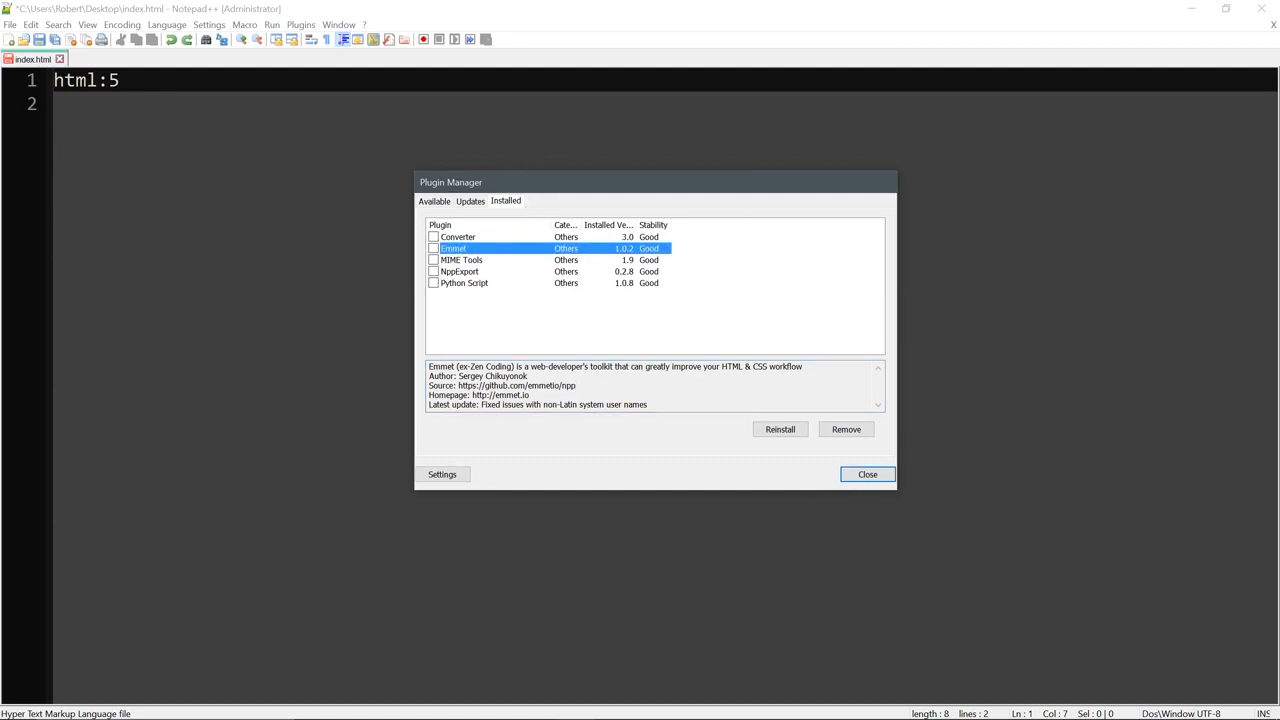
click(866, 476)
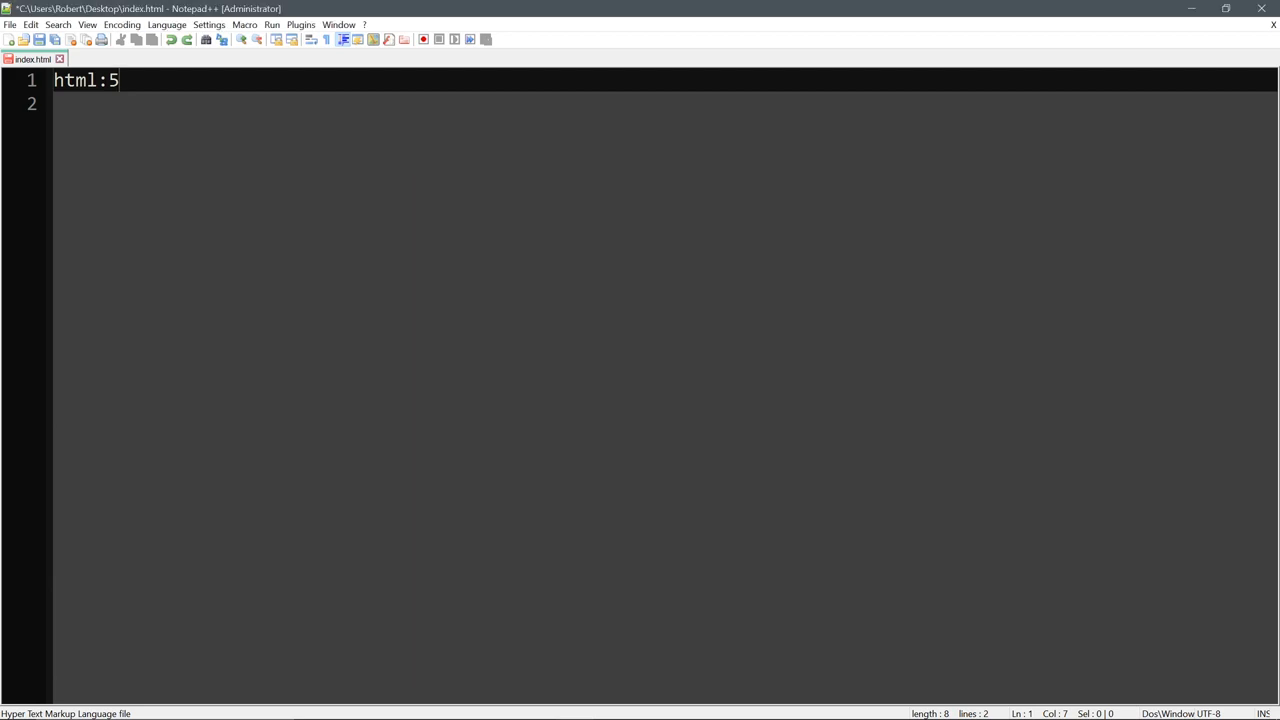
drag(120, 80, 86, 80)
key(shift+Left)
key(shift+Left)
key(shift+Left)
key(Right)
key(shift+Home)
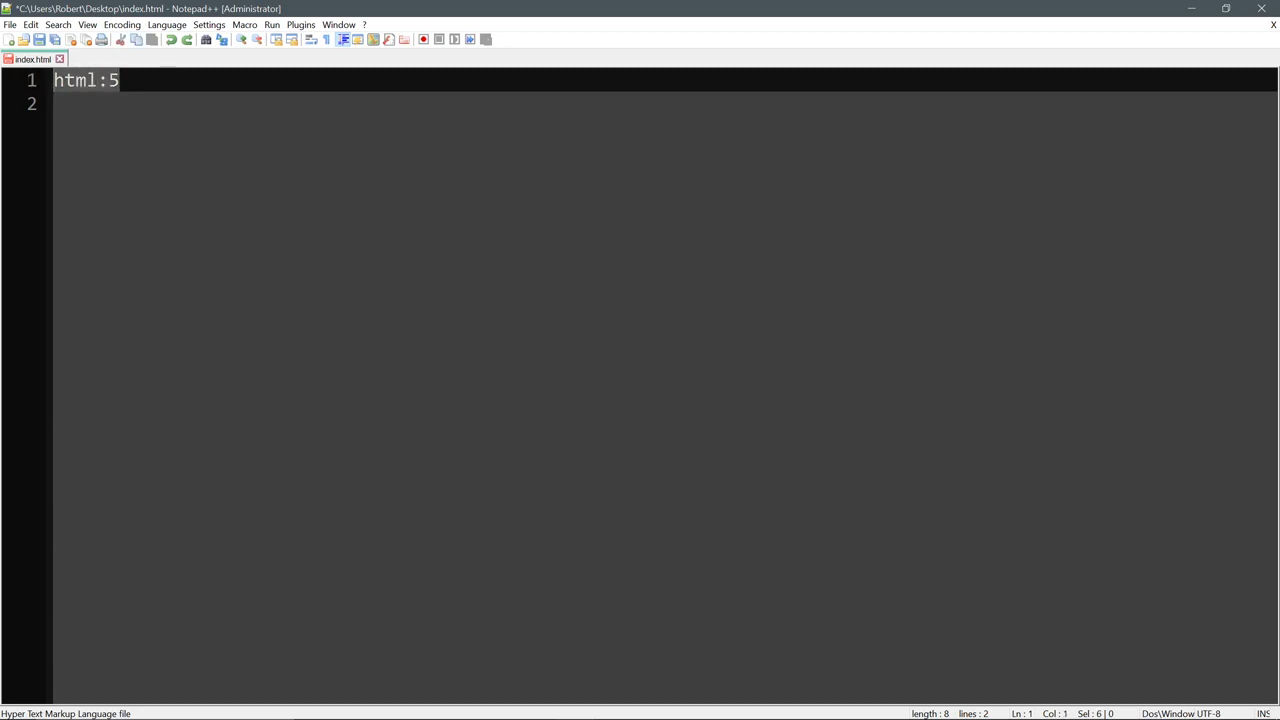
key(Right)
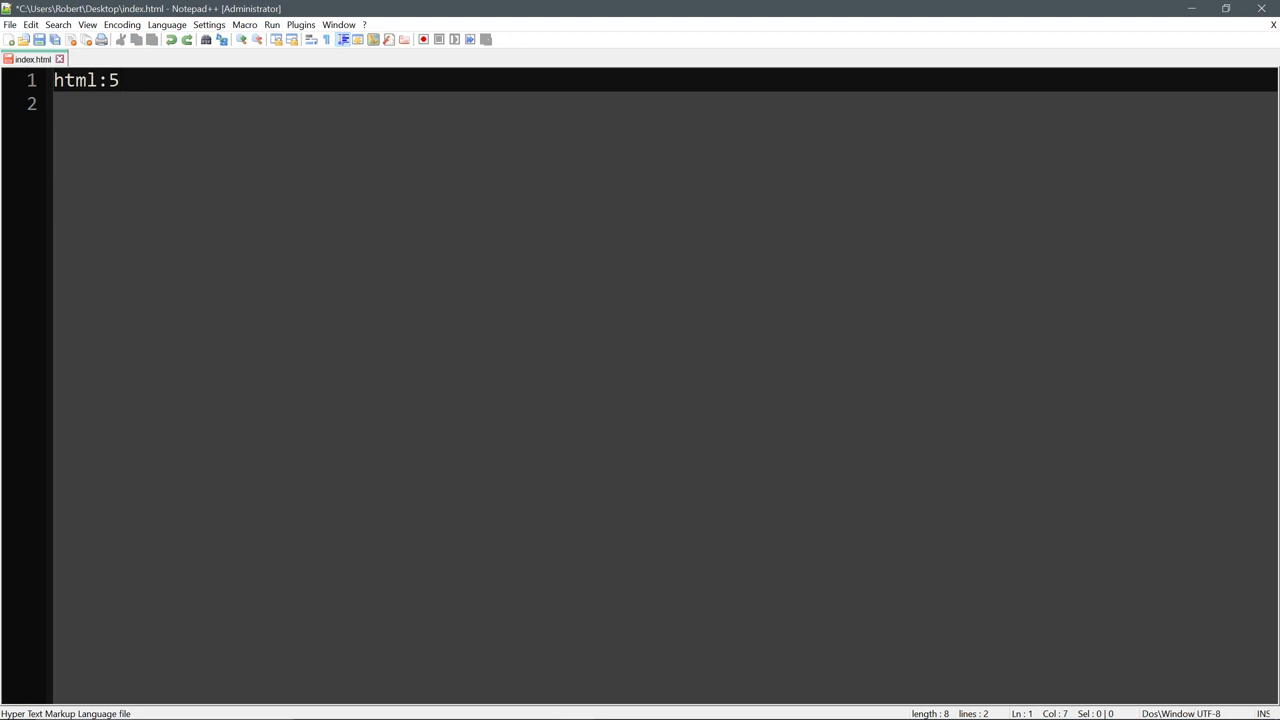
Review Emmet's plugin commands and the shortcuts assigned to Expand abbreviation and Wrap with abbreviation, without running any
click(292, 28)
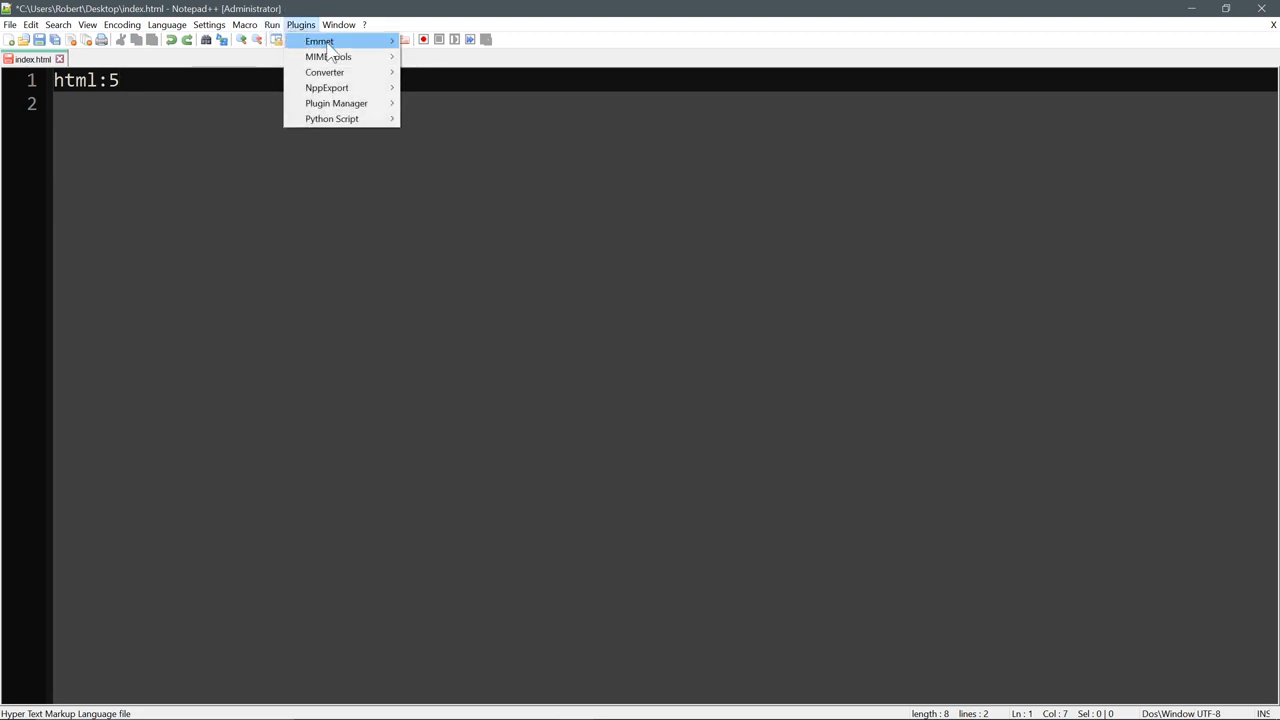
mouse_move(329, 45)
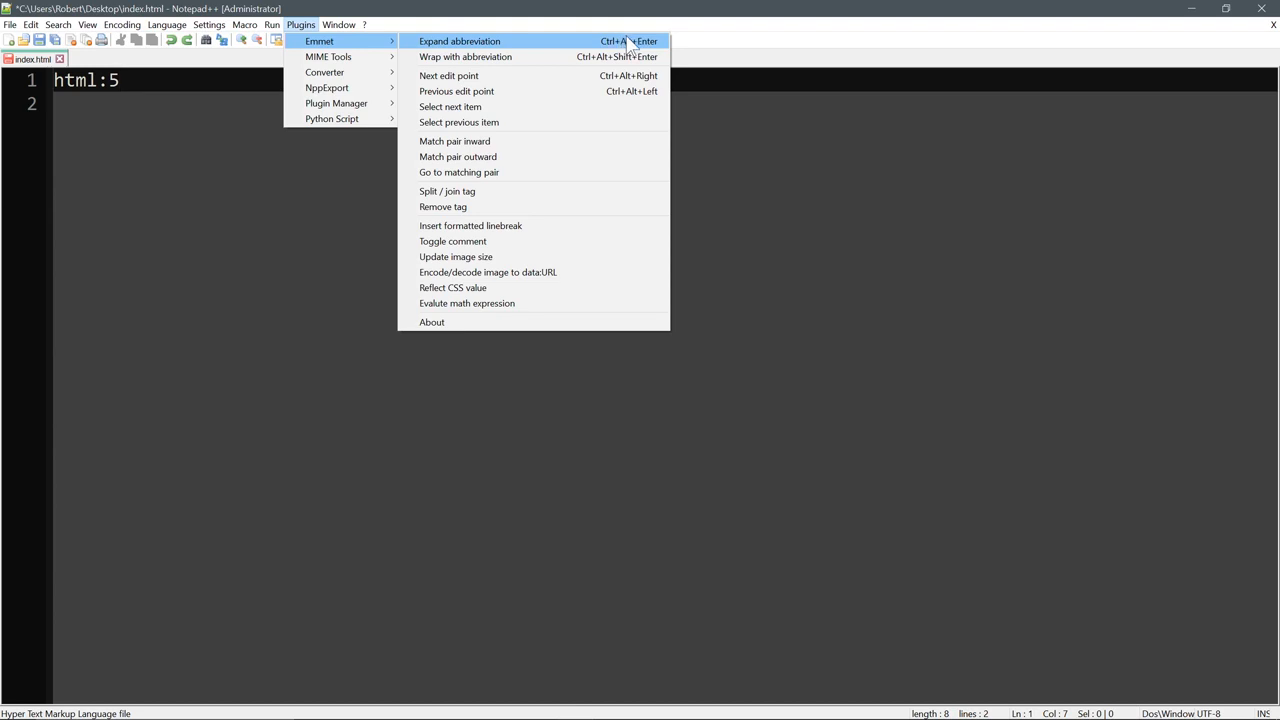
click(121, 84)
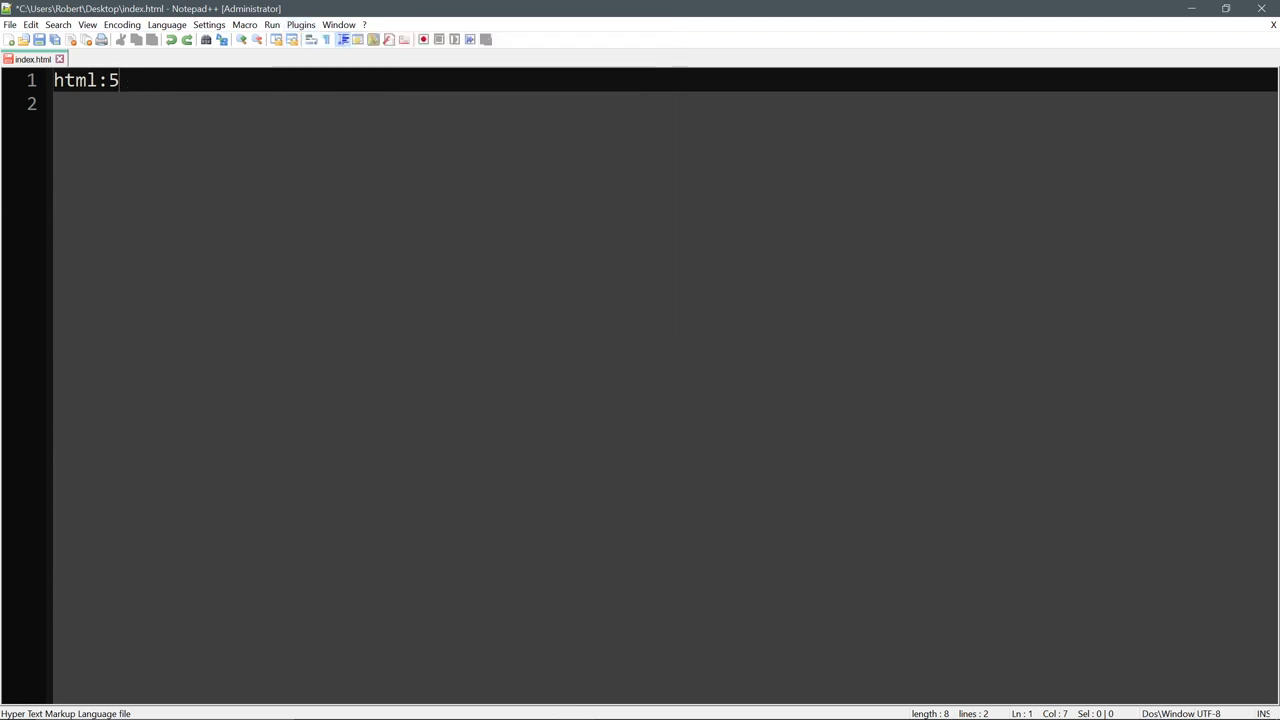
drag(121, 82, 53, 82)
click(92, 112)
click(273, 27)
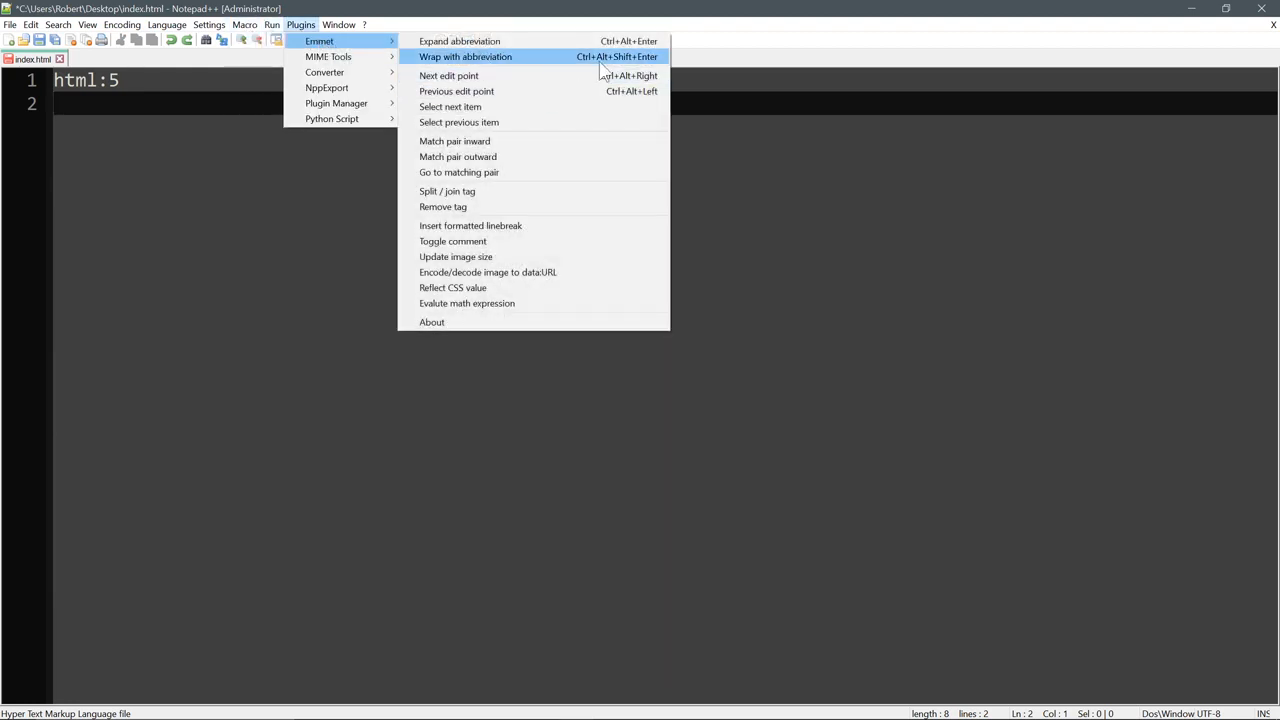
click(438, 20)
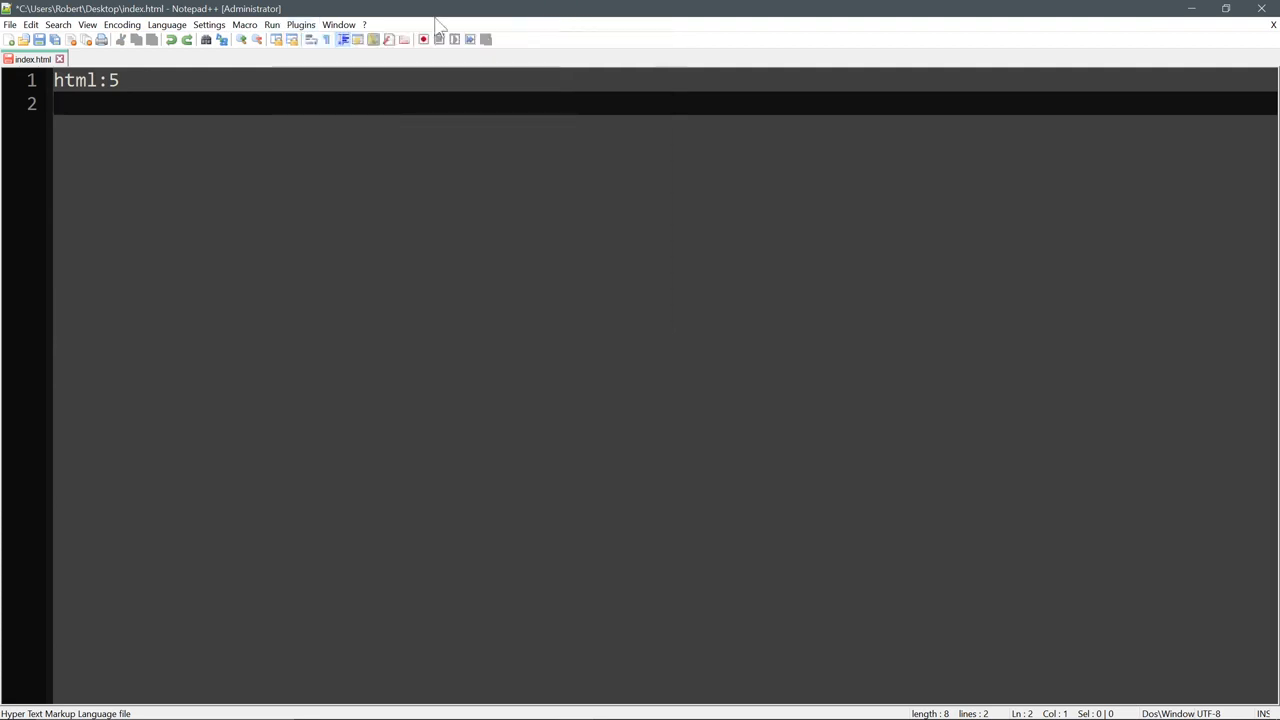
Try to expand the html:5 abbreviation on line 1 with Emmet's shortcut, and delete the blank line above the text
click(140, 80)
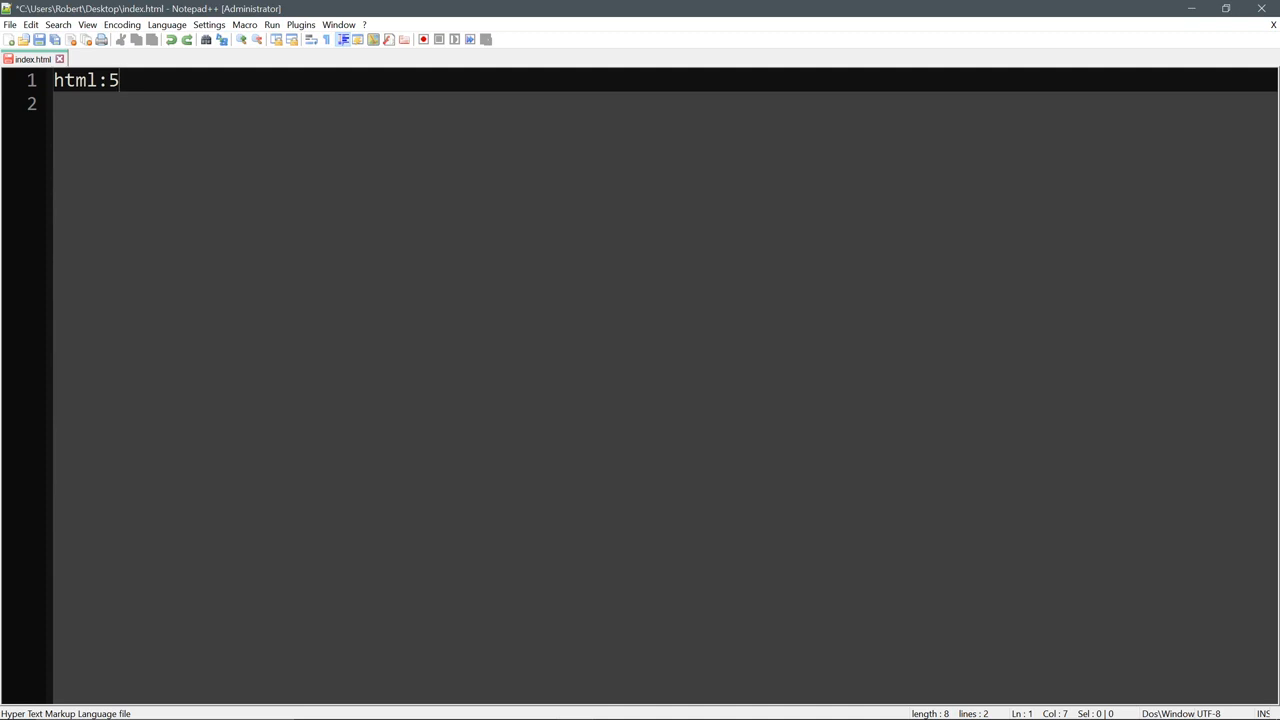
key(ctrl+alt+Return)
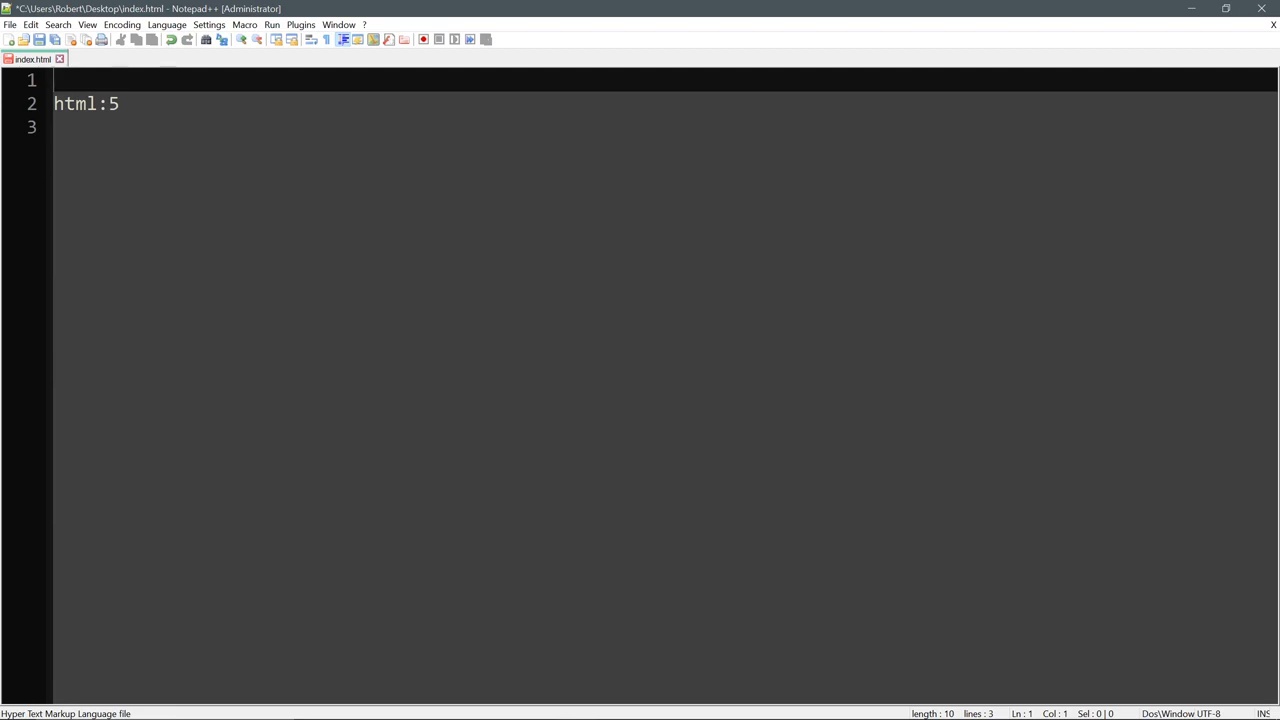
key(Delete)
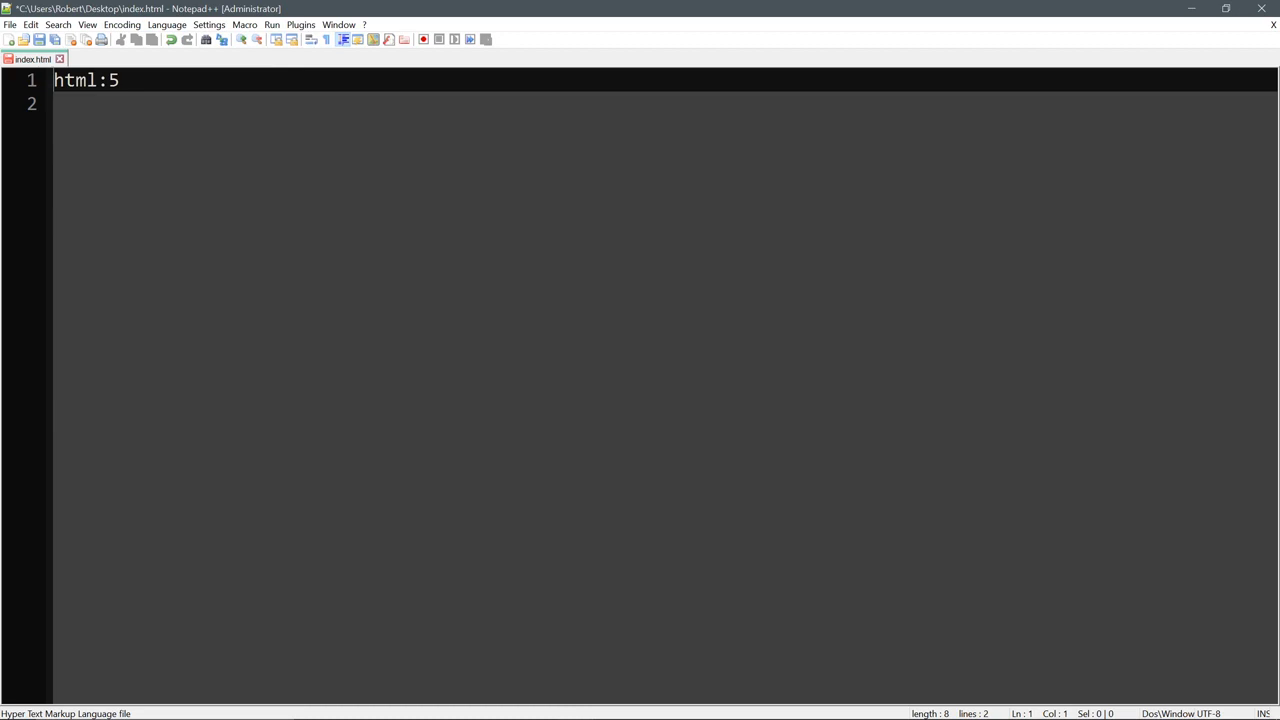
Open the Shortcut mapper's plugin commands and inspect the shortcuts for Expand abbreviation and Wrap with abbreviation
click(209, 24)
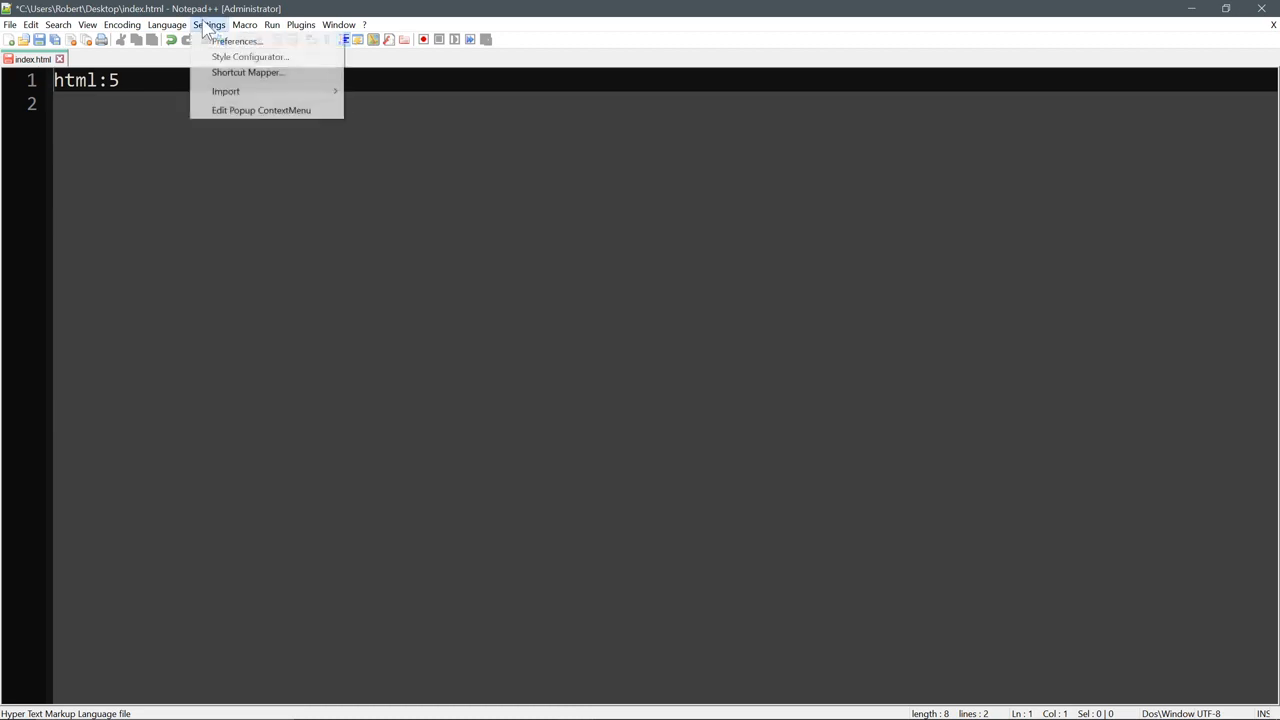
click(248, 72)
drag(591, 163, 581, 148)
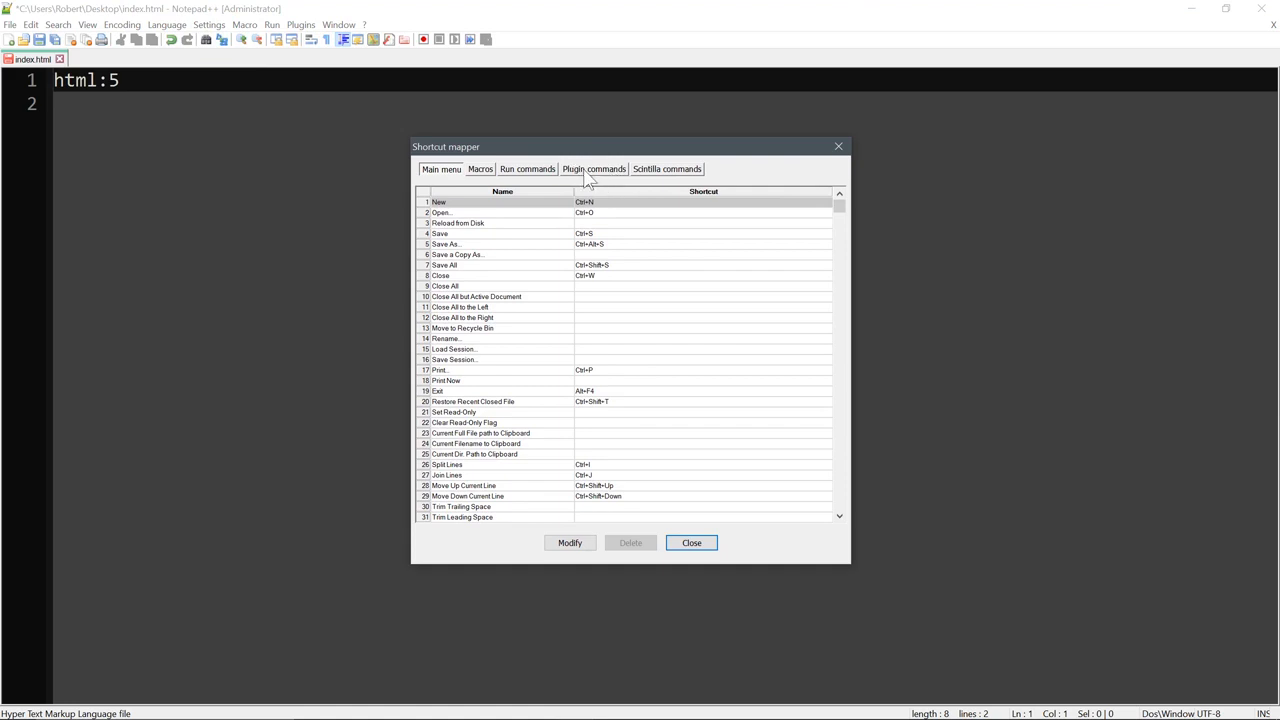
click(586, 172)
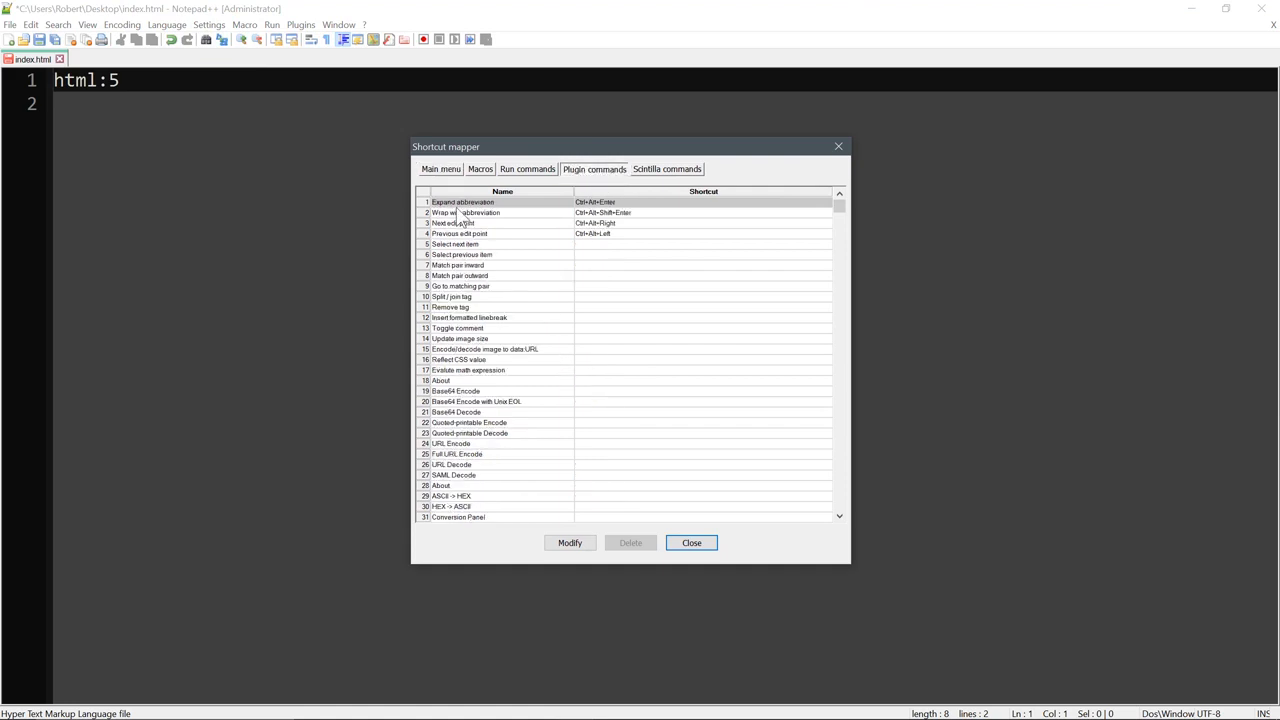
click(457, 203)
click(461, 213)
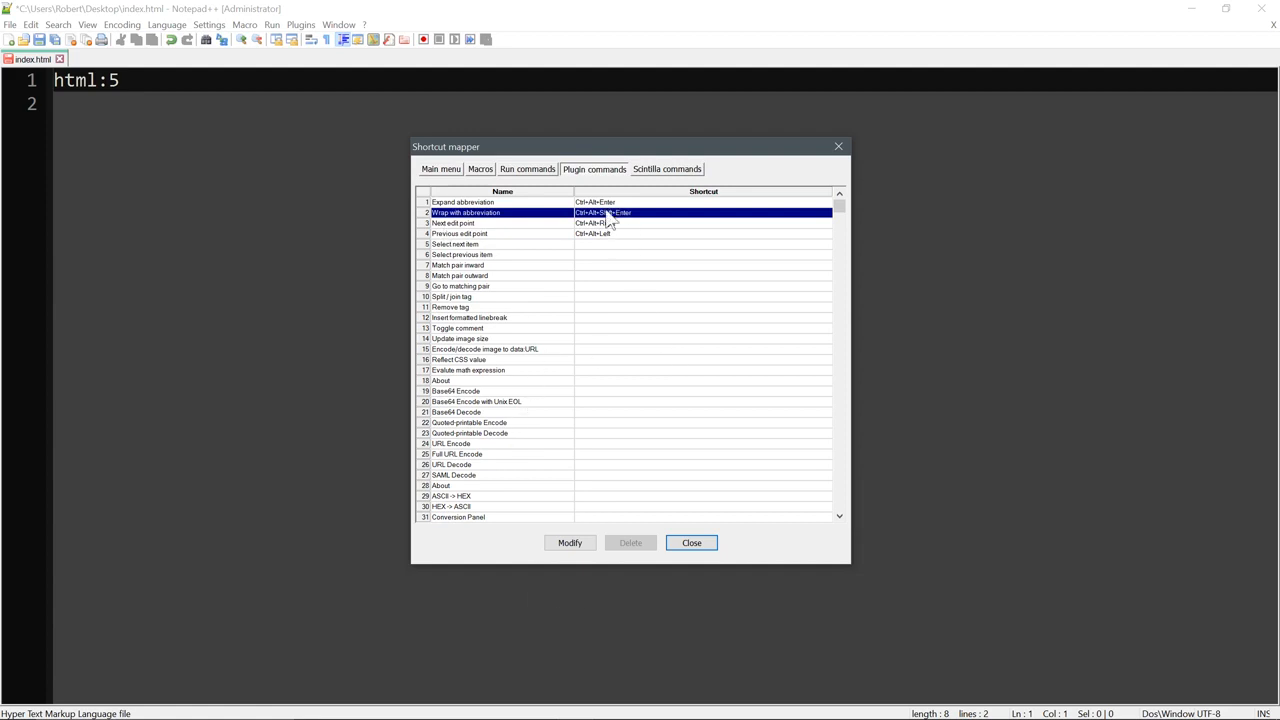
click(502, 203)
click(502, 210)
click(501, 203)
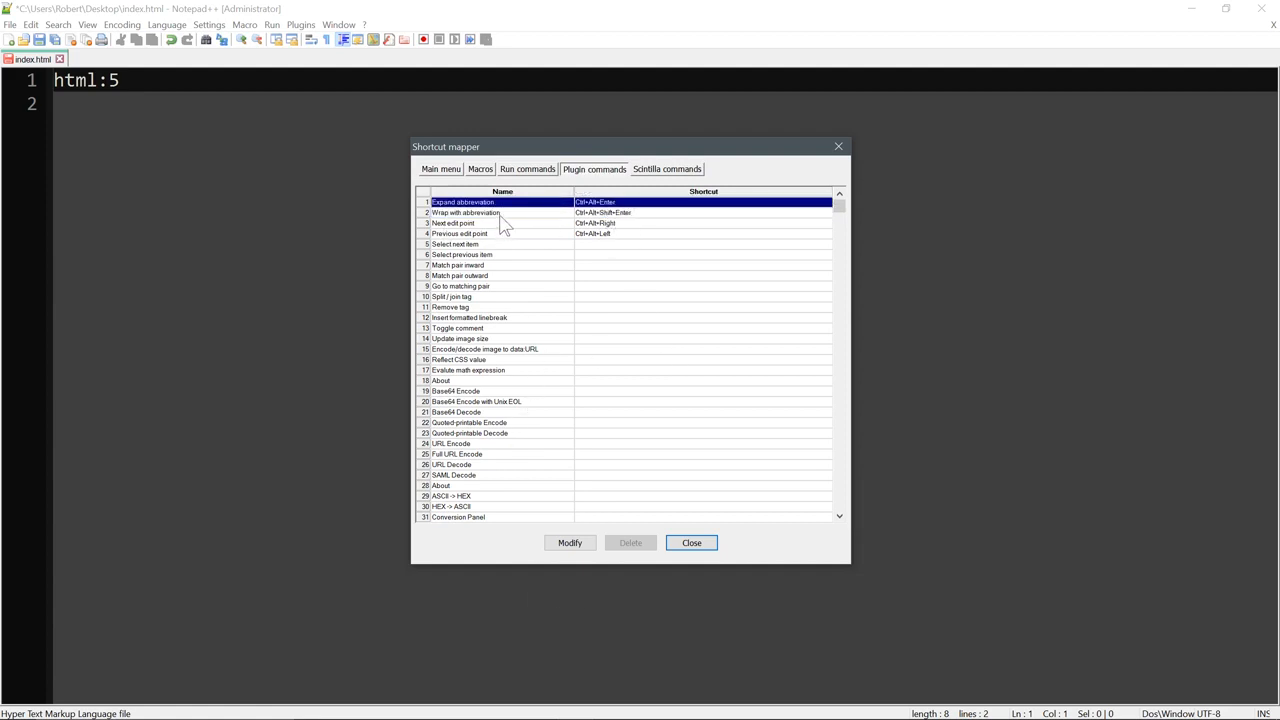
click(502, 212)
click(613, 204)
click(612, 212)
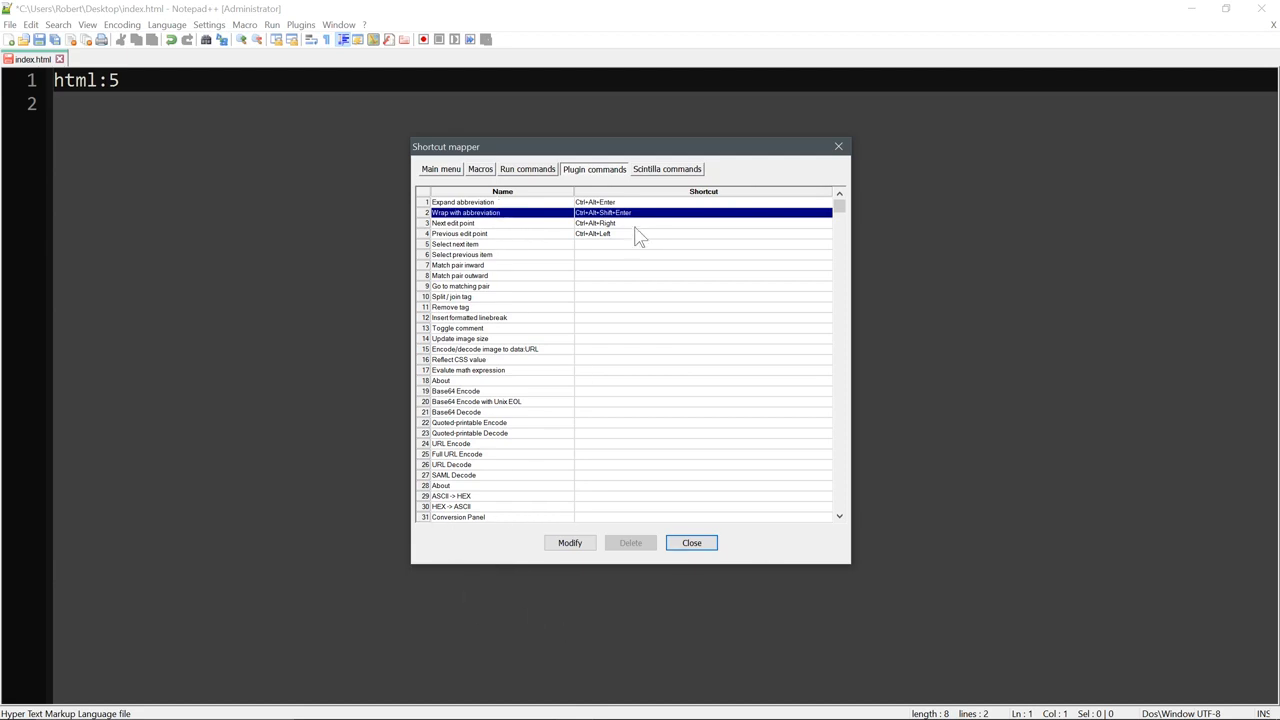
Compare the shortcuts assigned to Emmet's Expand abbreviation and Wrap with abbreviation commands
click(502, 203)
click(502, 213)
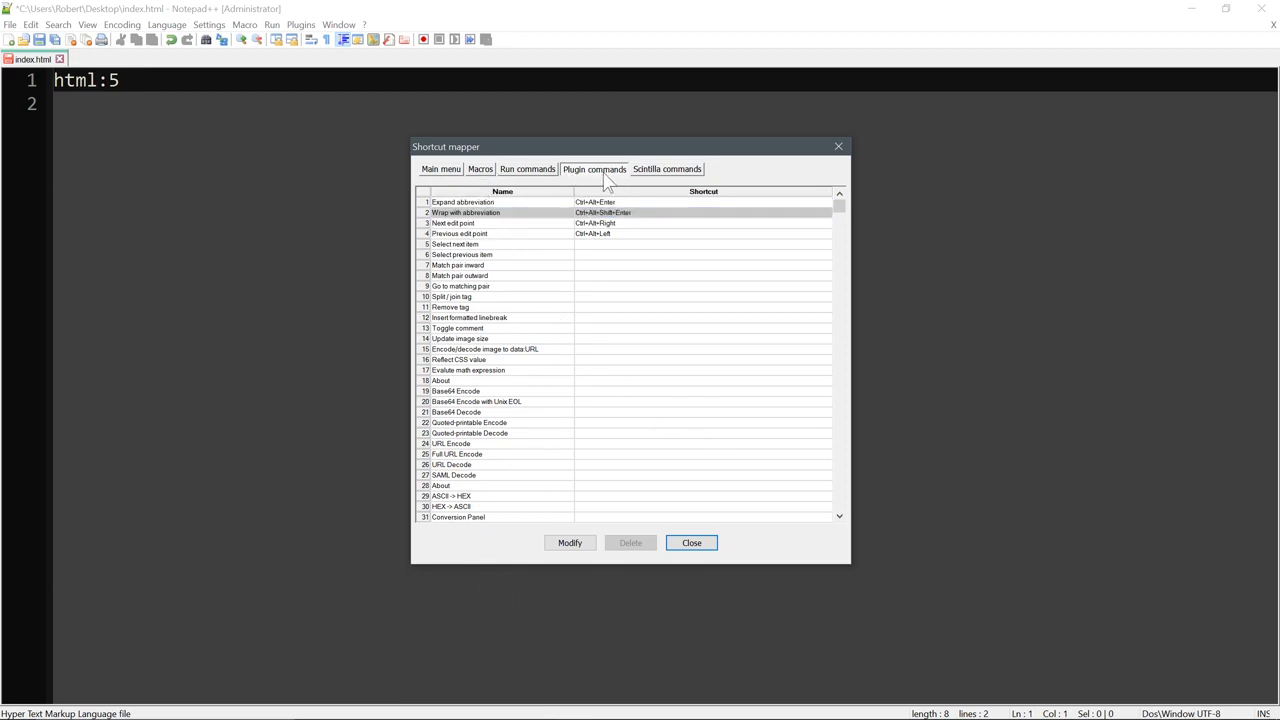
click(458, 202)
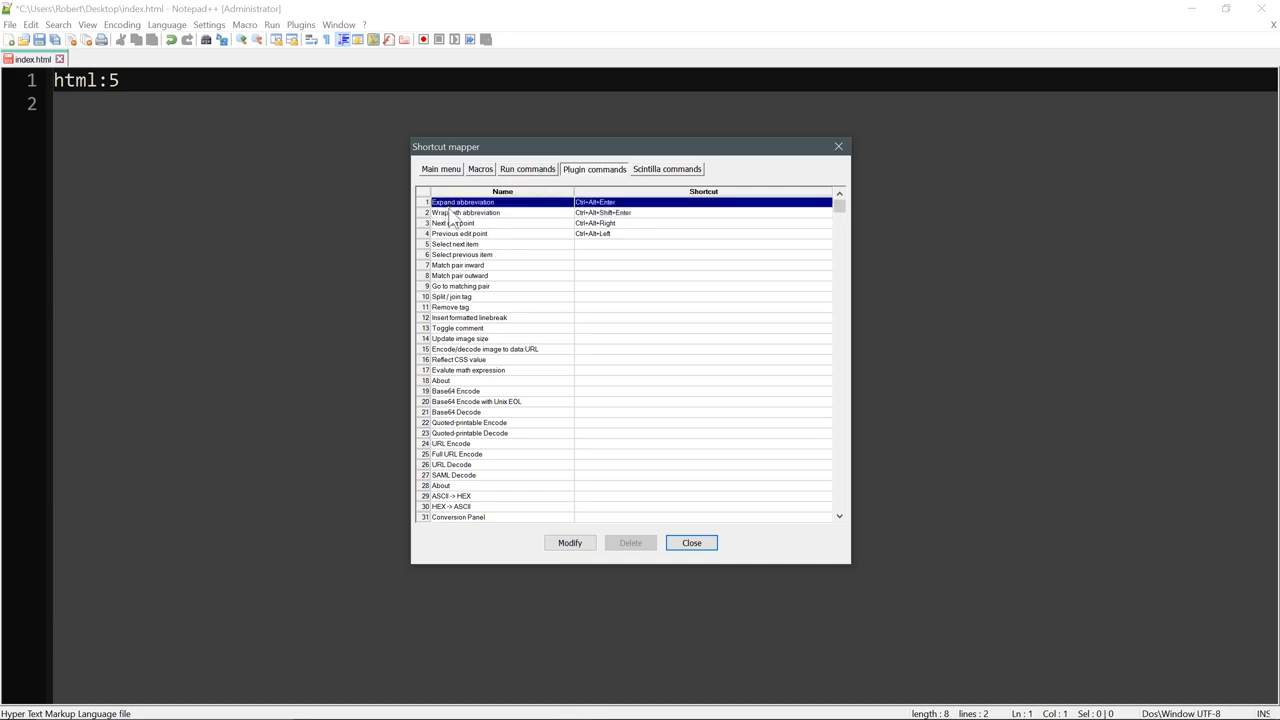
click(625, 213)
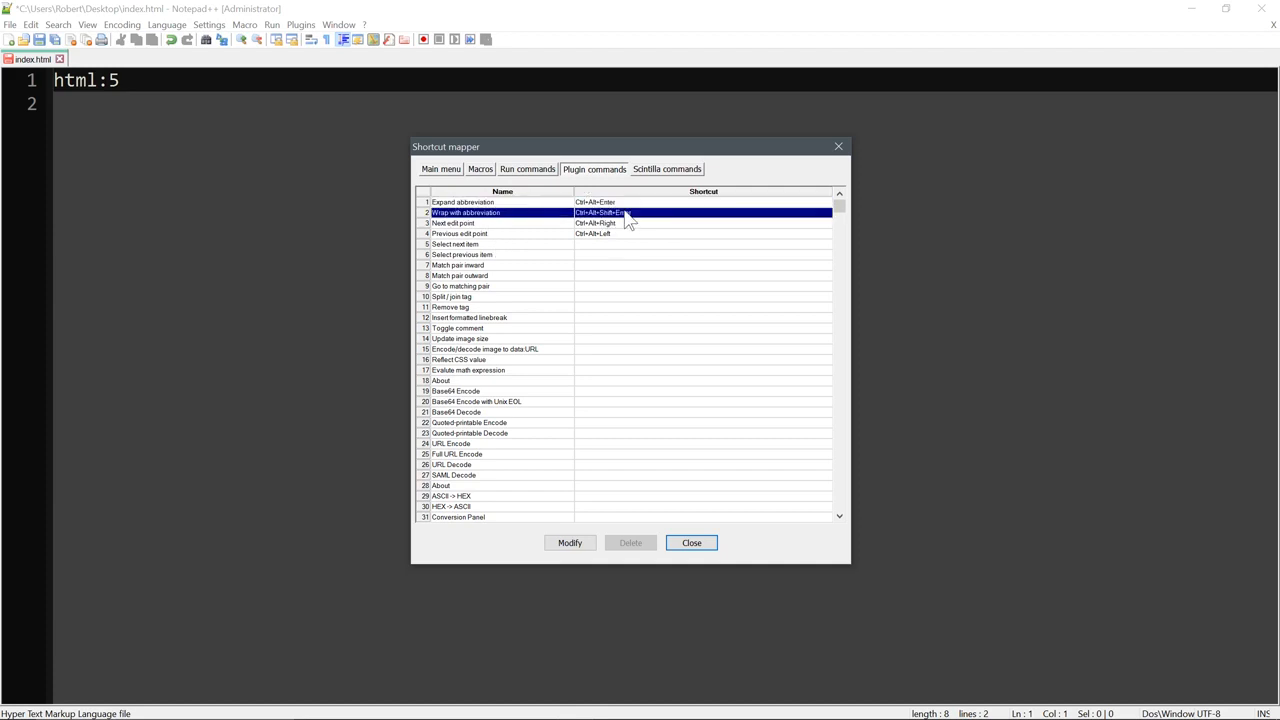
click(448, 203)
Check the main menu commands for shortcuts that conflict with Emmet's, examining Insert Blank Line Above Current and Insert Blank Line Below Current
click(443, 171)
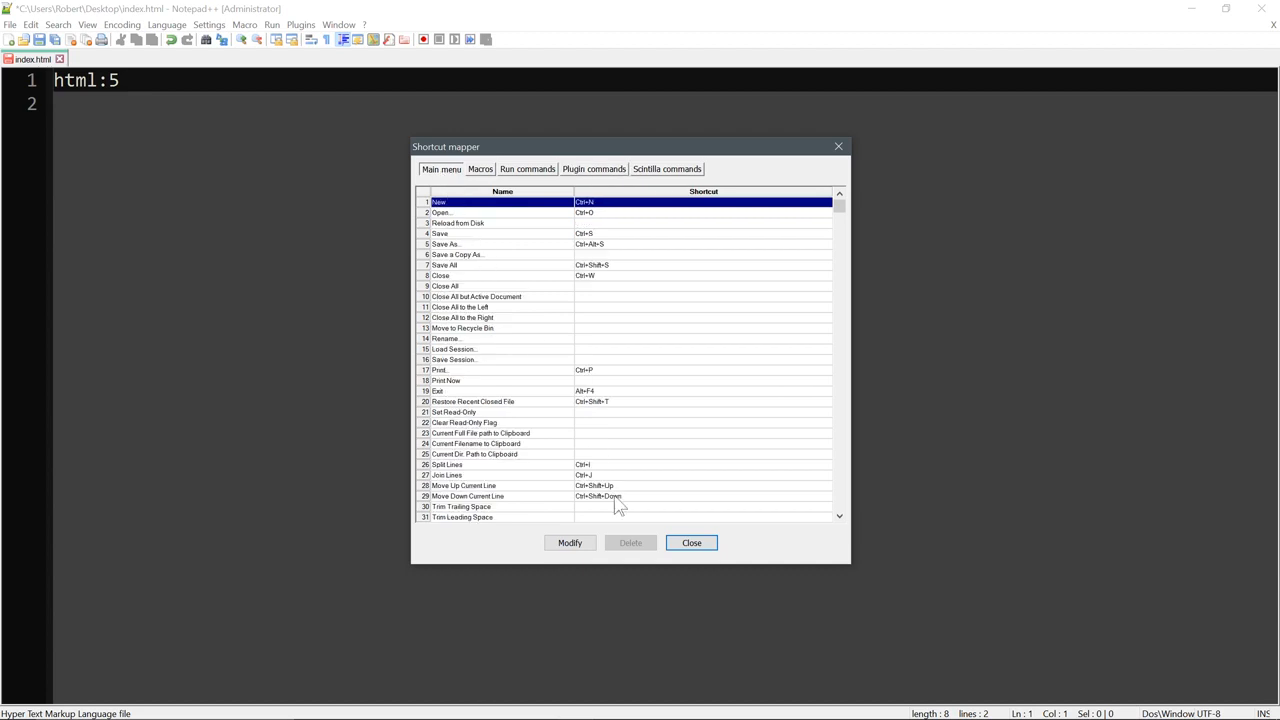
scroll(669, 403, down, 3)
drag(838, 220, 838, 249)
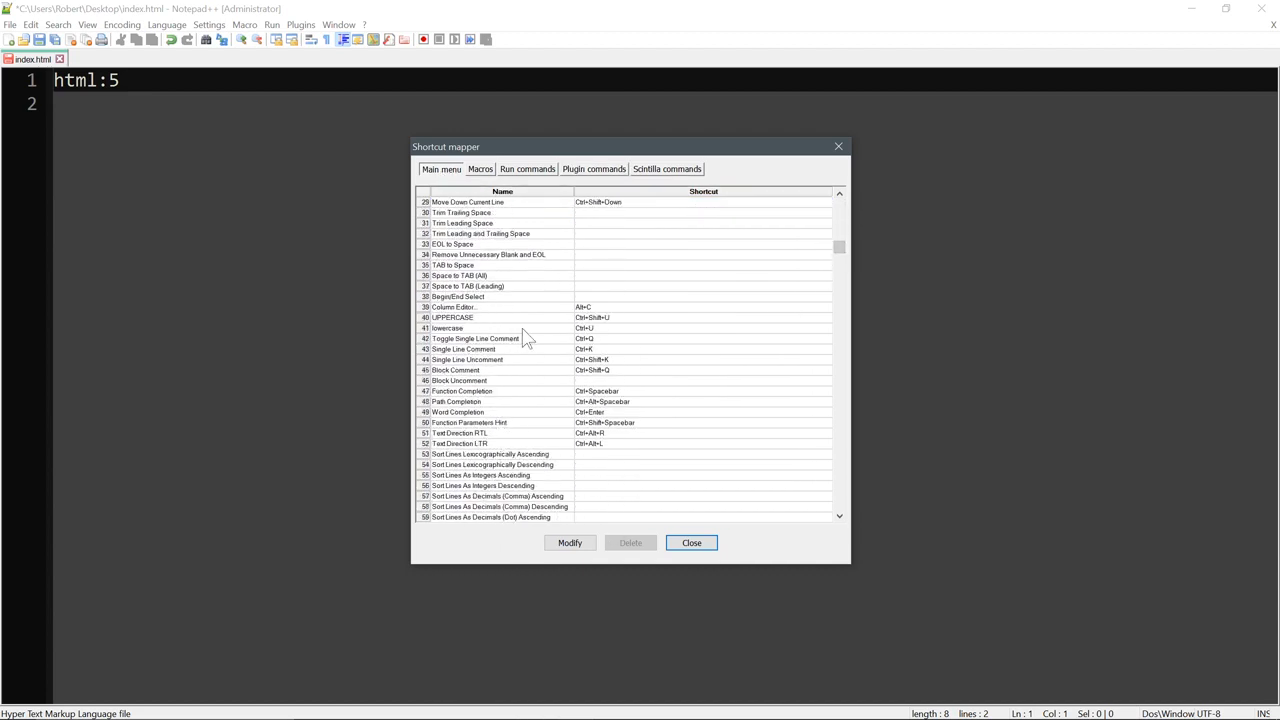
drag(838, 248, 838, 278)
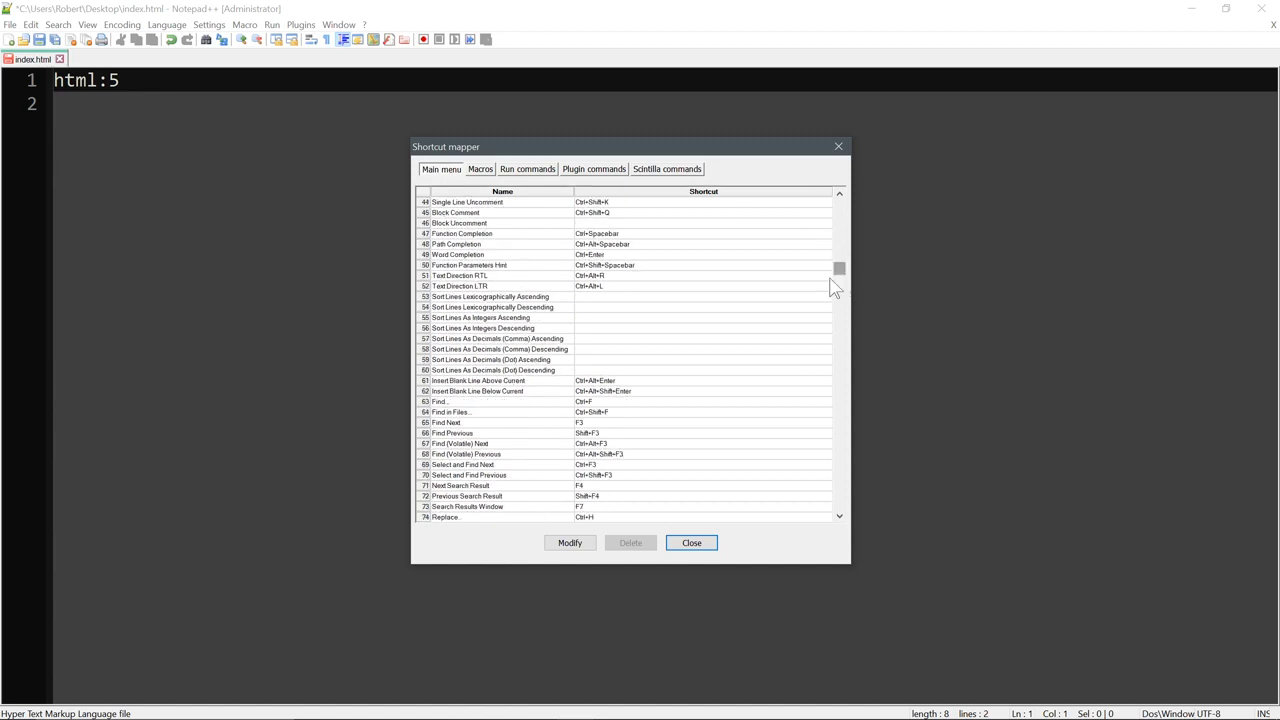
click(464, 370)
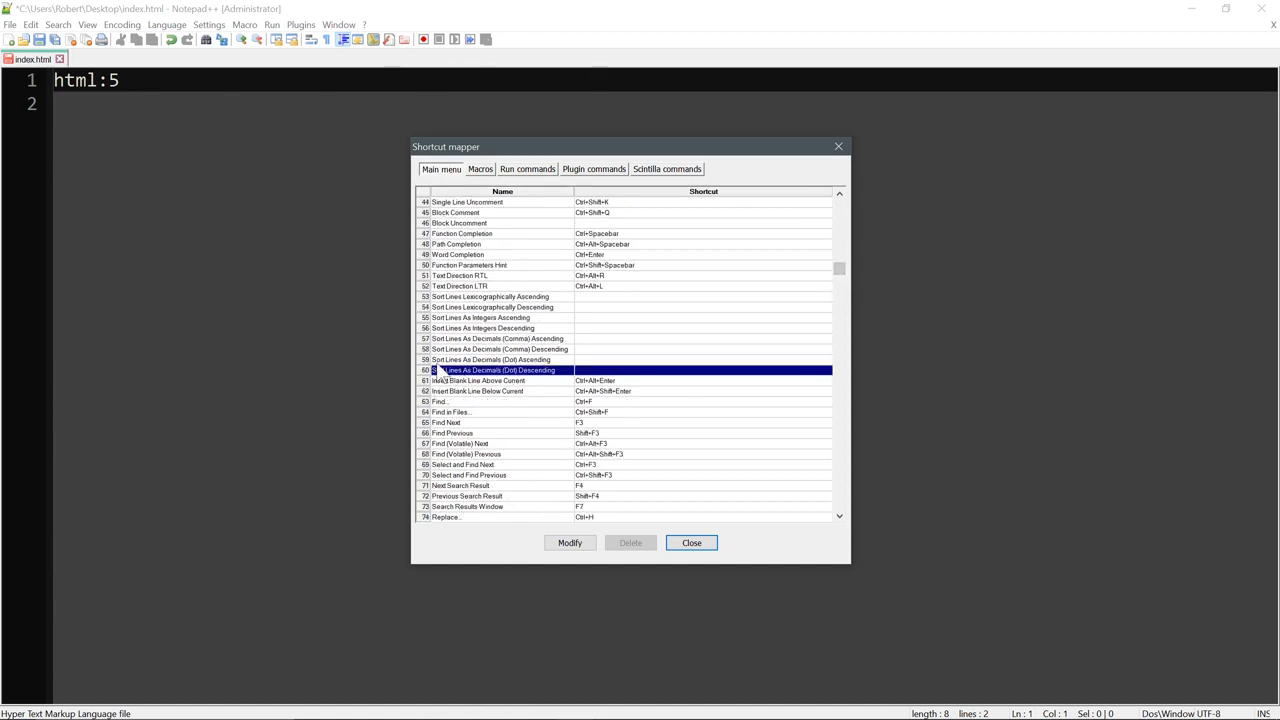
click(446, 381)
click(447, 392)
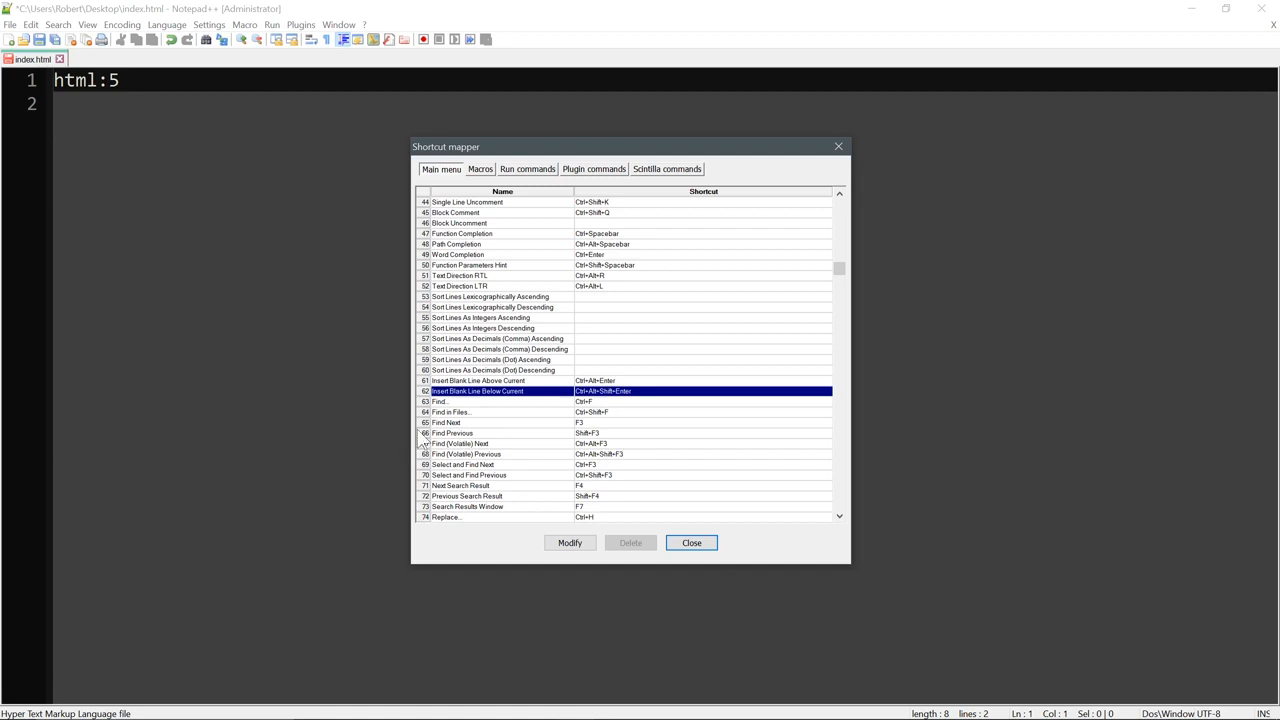
click(478, 381)
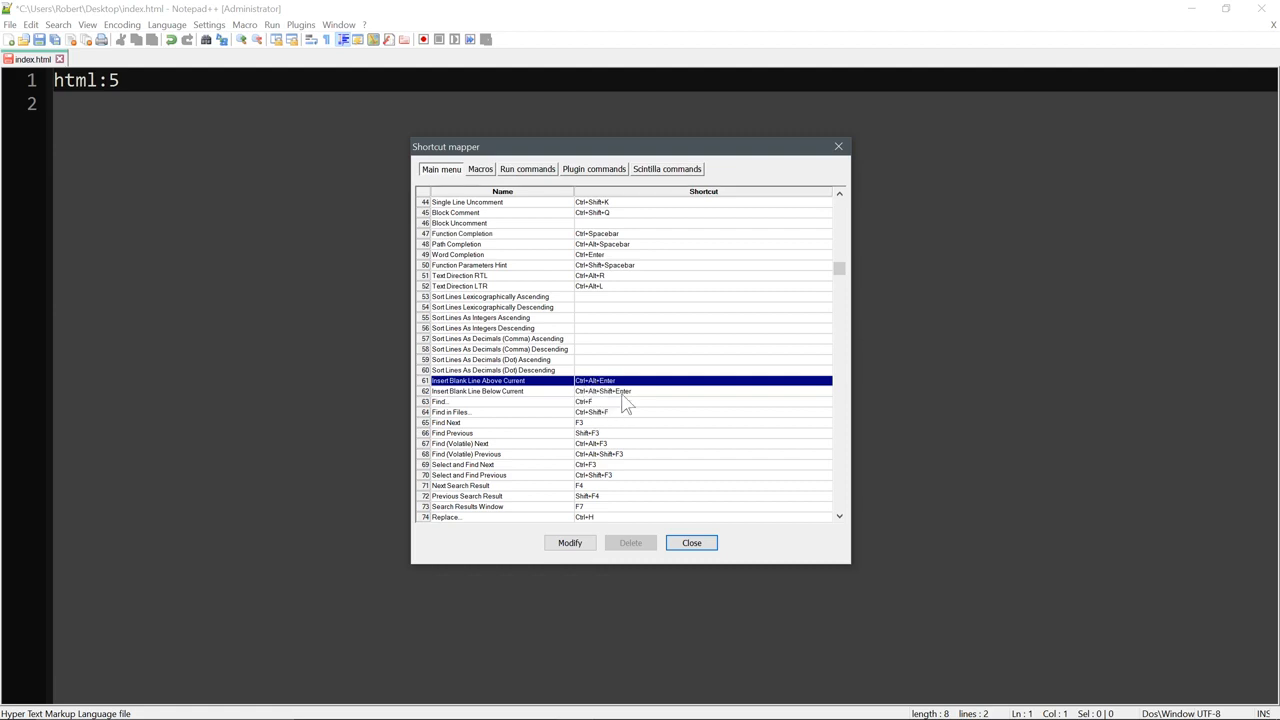
click(603, 392)
click(594, 169)
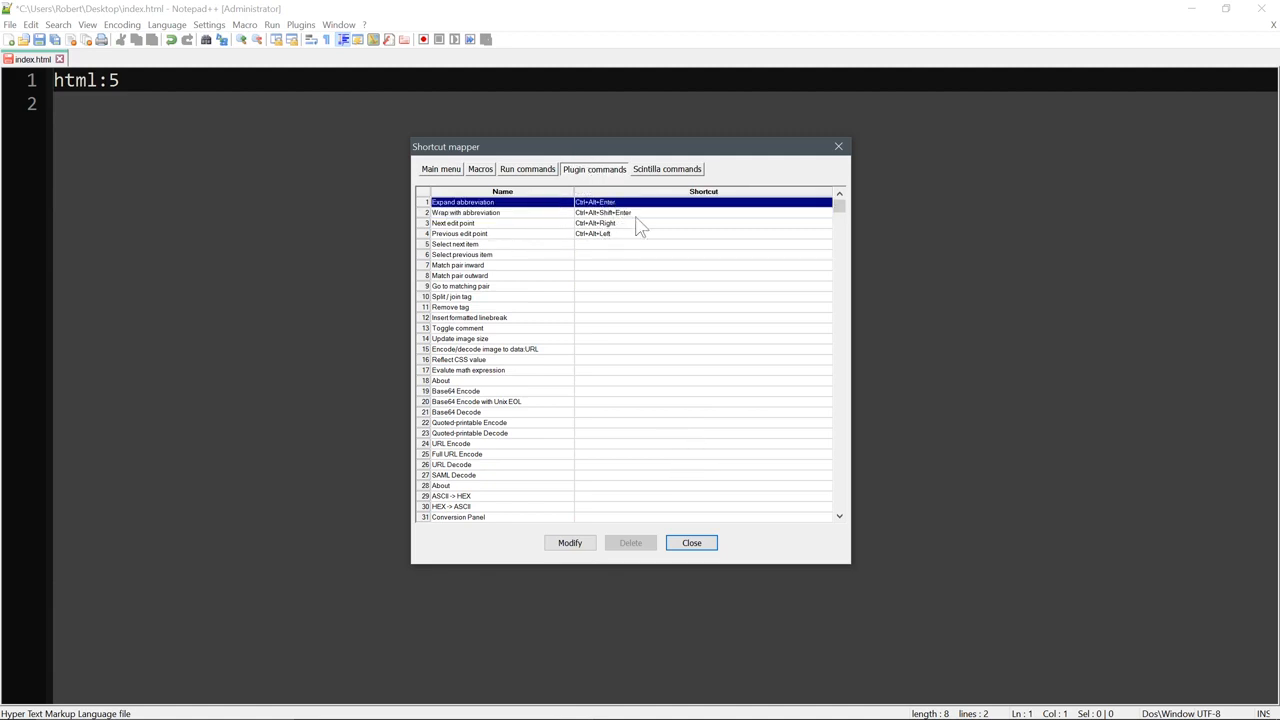
click(572, 546)
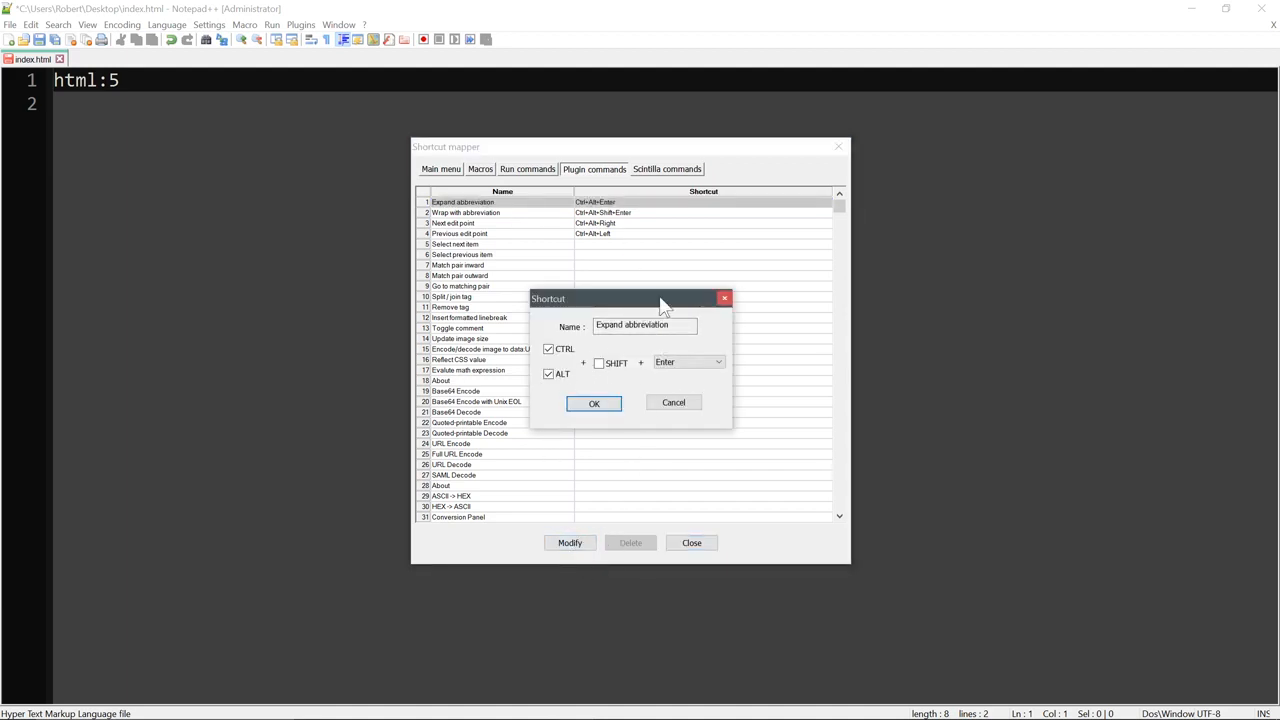
click(674, 404)
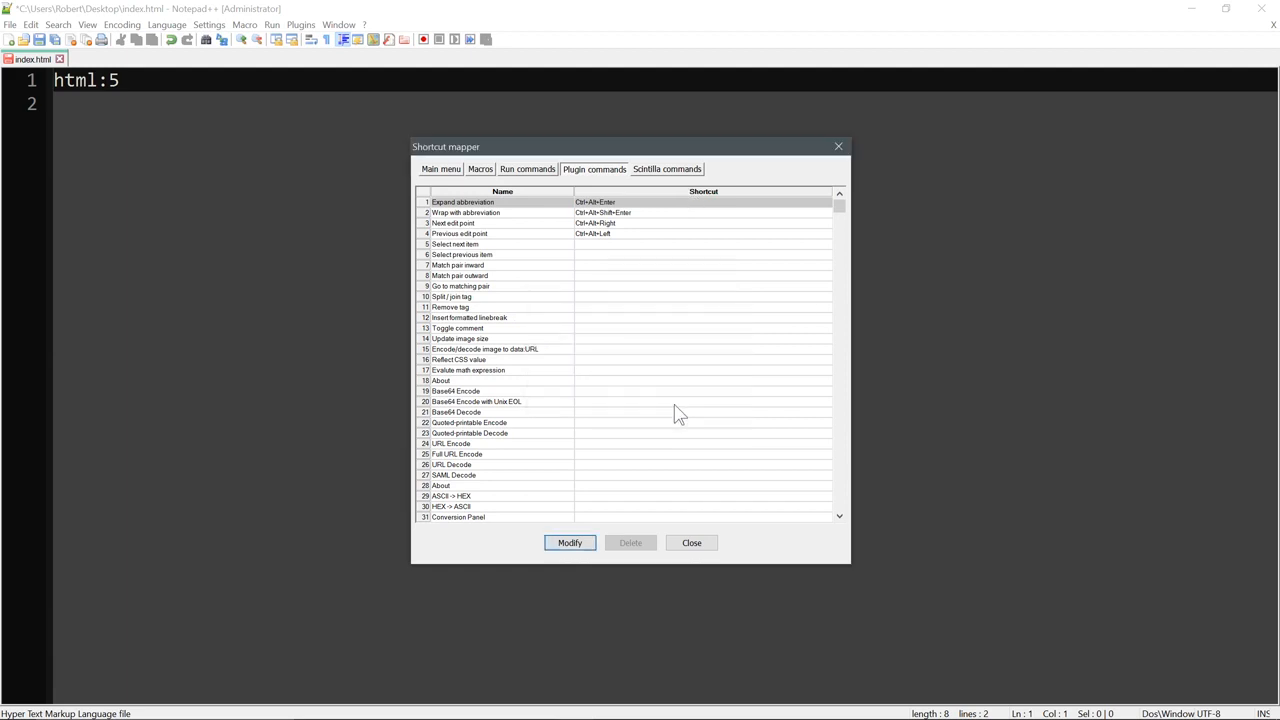
Clear the shortcut of the Scintilla command SCI_TAB by setting its key to None and applying the change
click(645, 170)
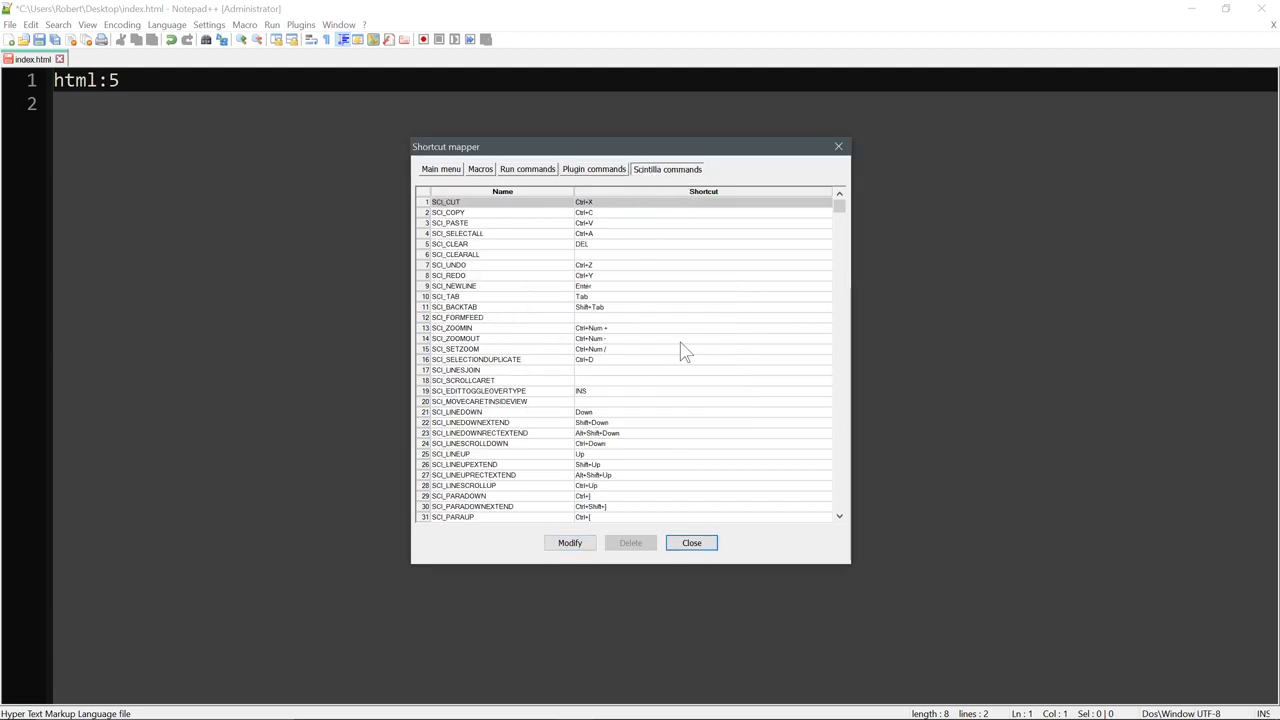
click(445, 296)
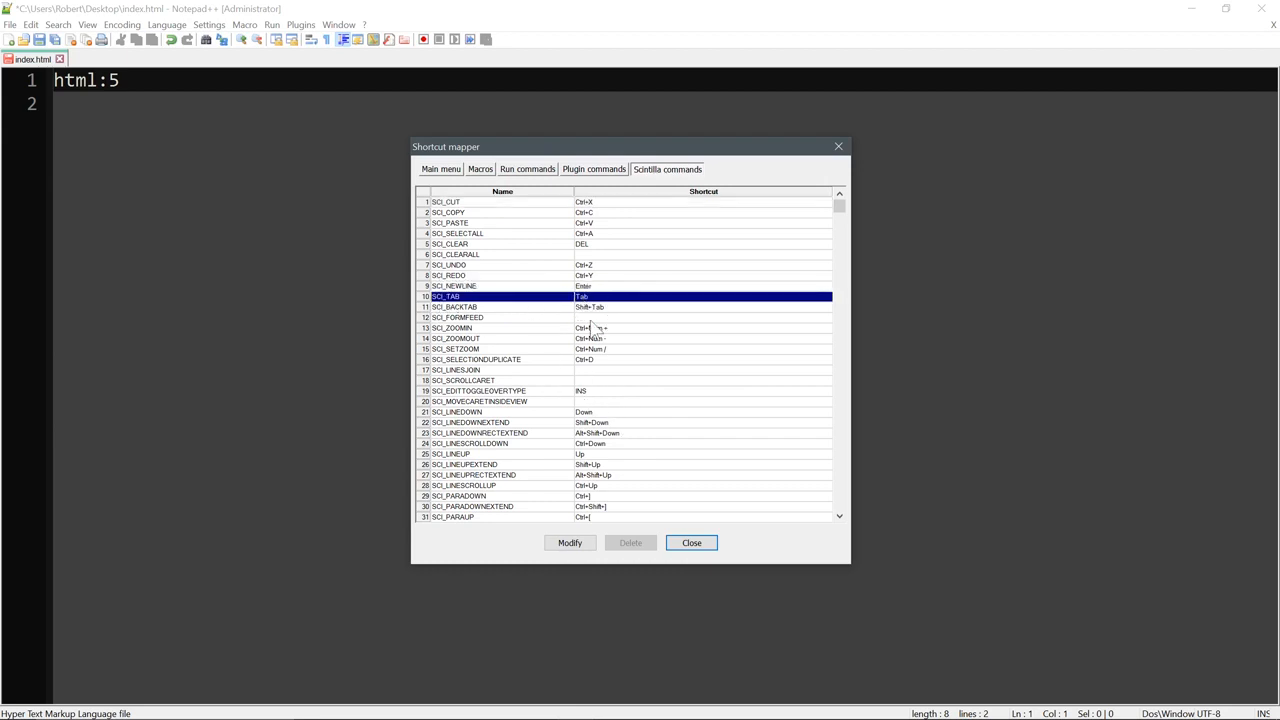
click(588, 545)
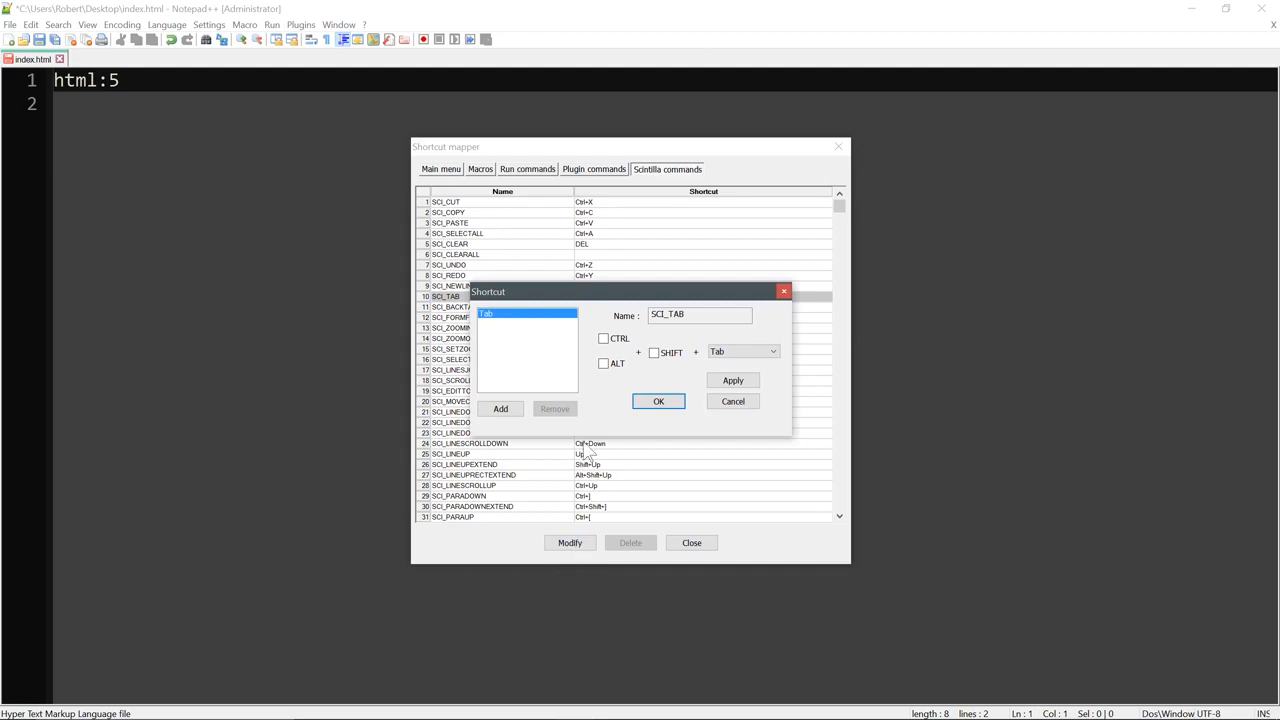
click(722, 352)
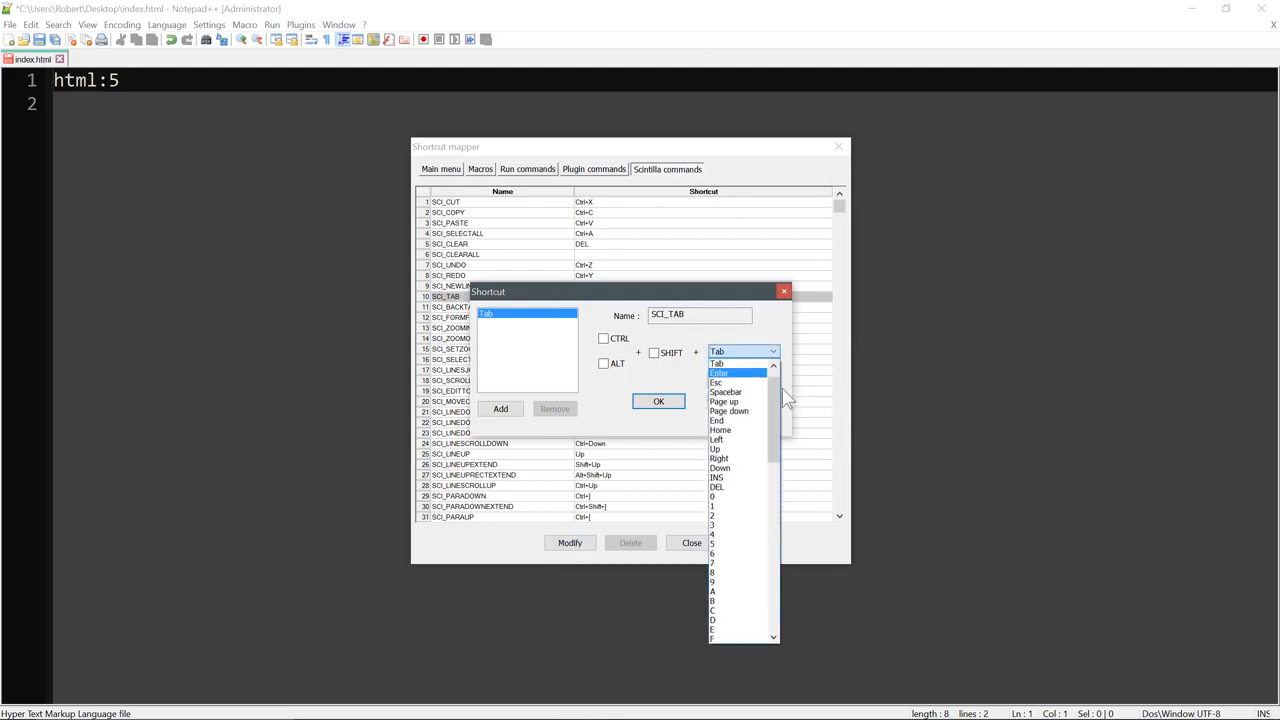
click(727, 365)
click(724, 356)
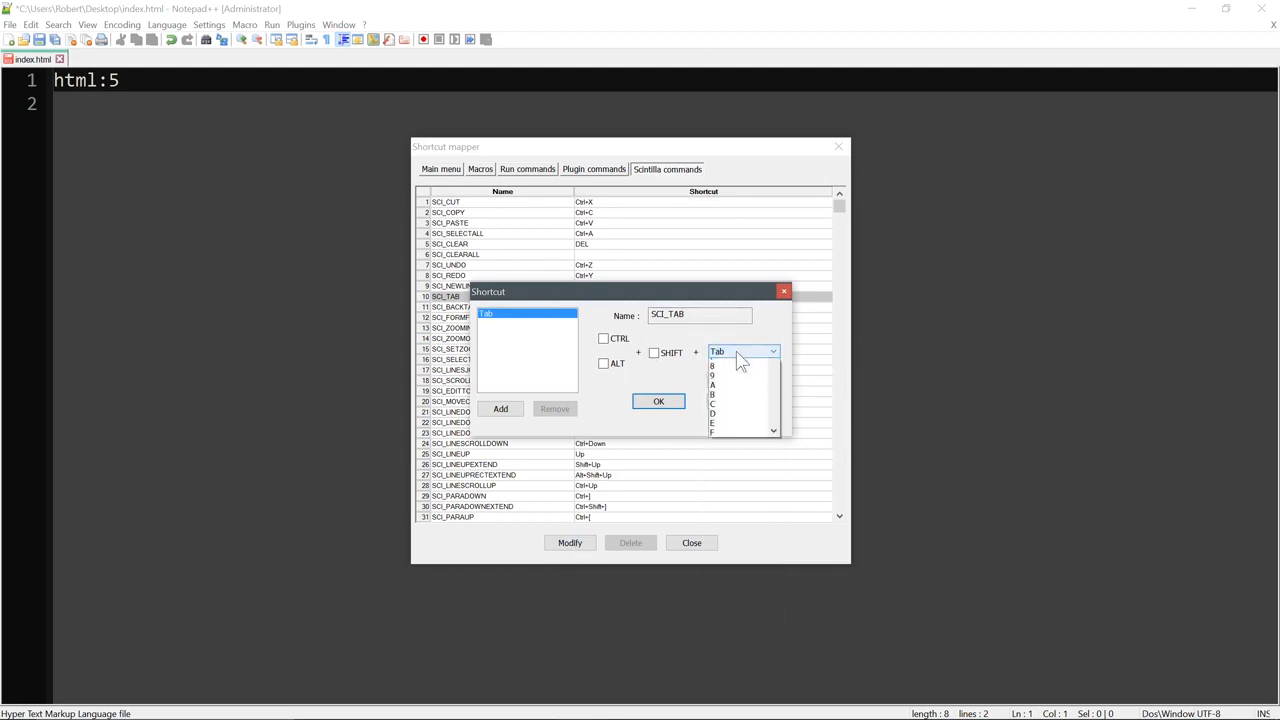
click(749, 366)
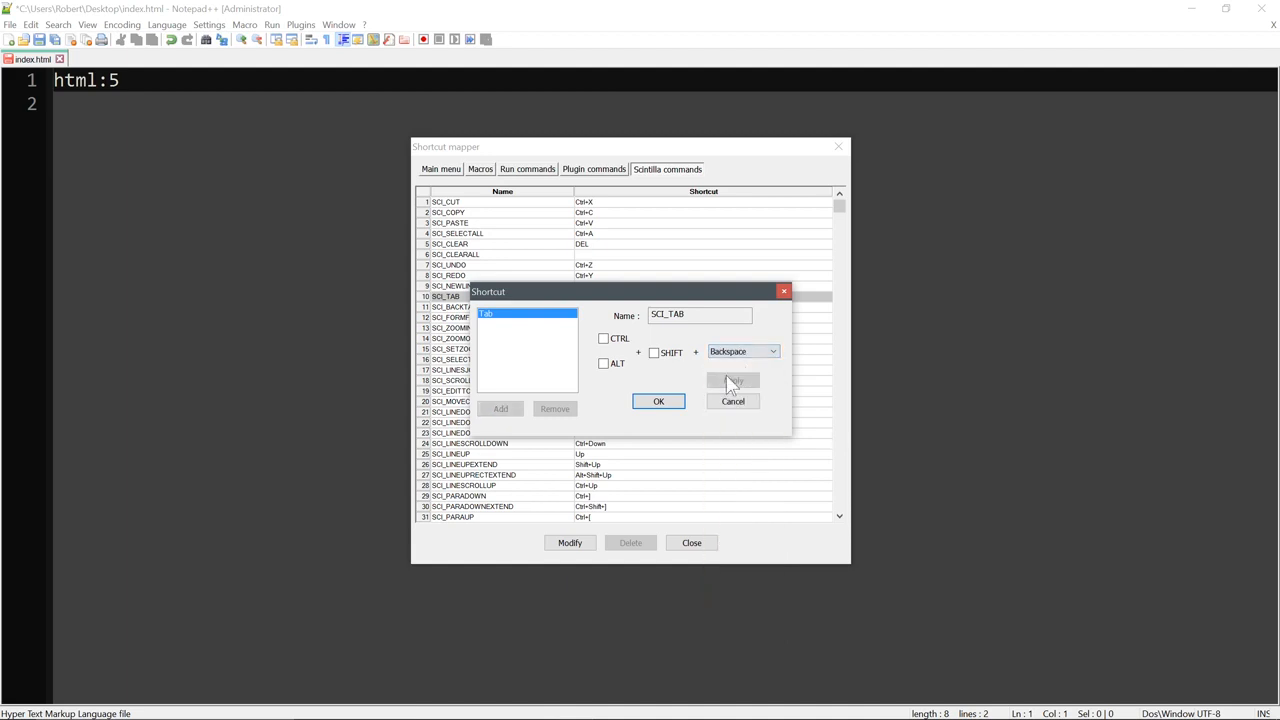
click(757, 354)
drag(775, 381, 774, 364)
click(748, 363)
click(733, 380)
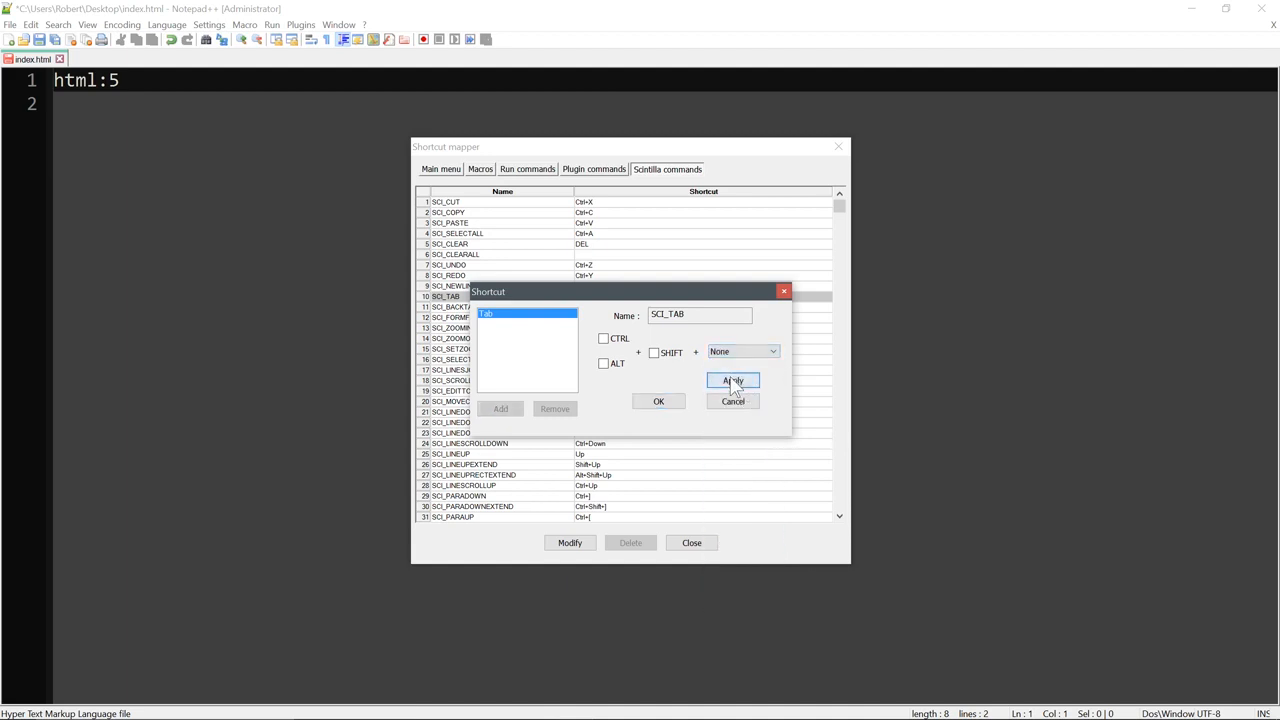
click(662, 404)
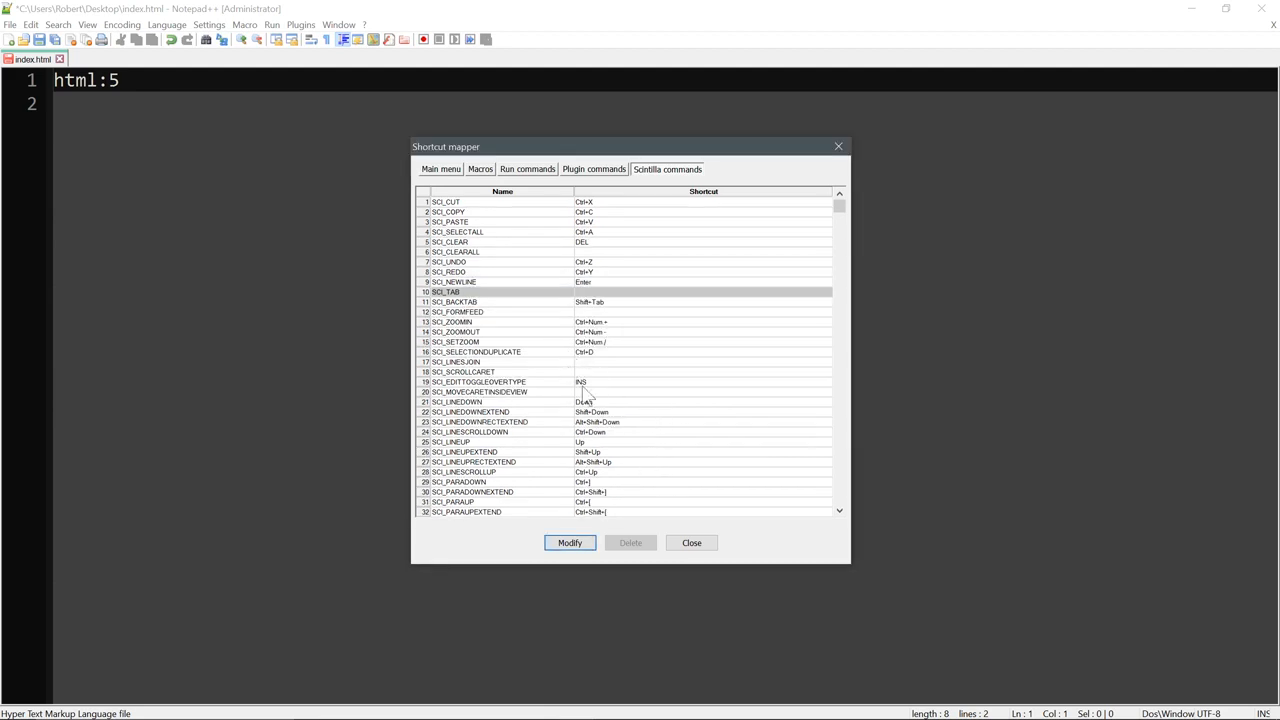
Clear the shortcut of the Scintilla command SCI_BACKTAB by setting its key to None without the Shift modifier
click(573, 302)
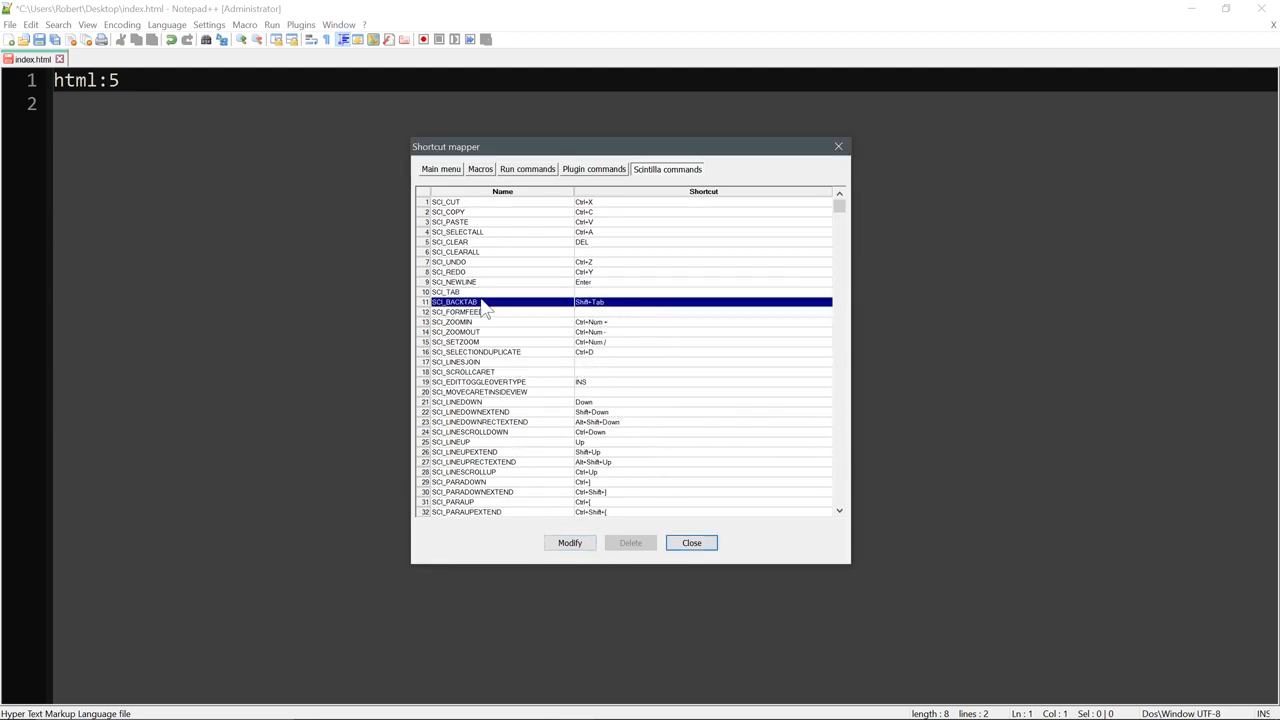
click(578, 543)
click(768, 353)
click(736, 350)
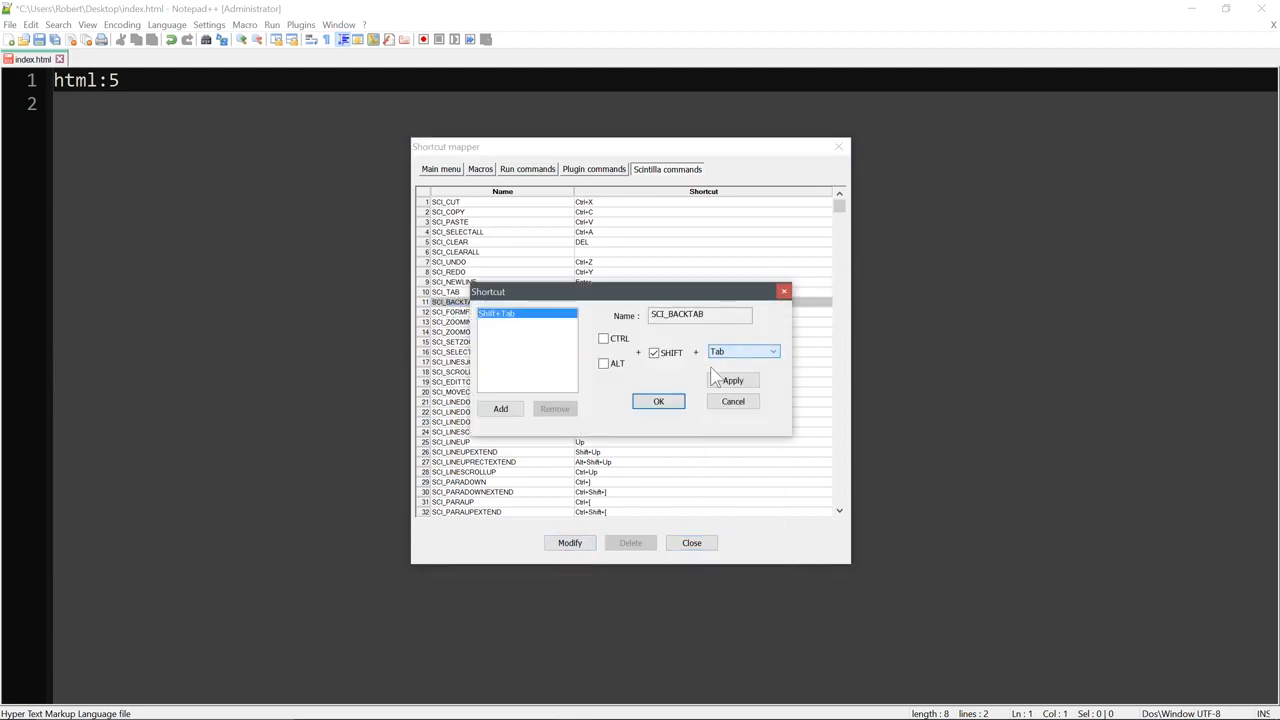
click(738, 352)
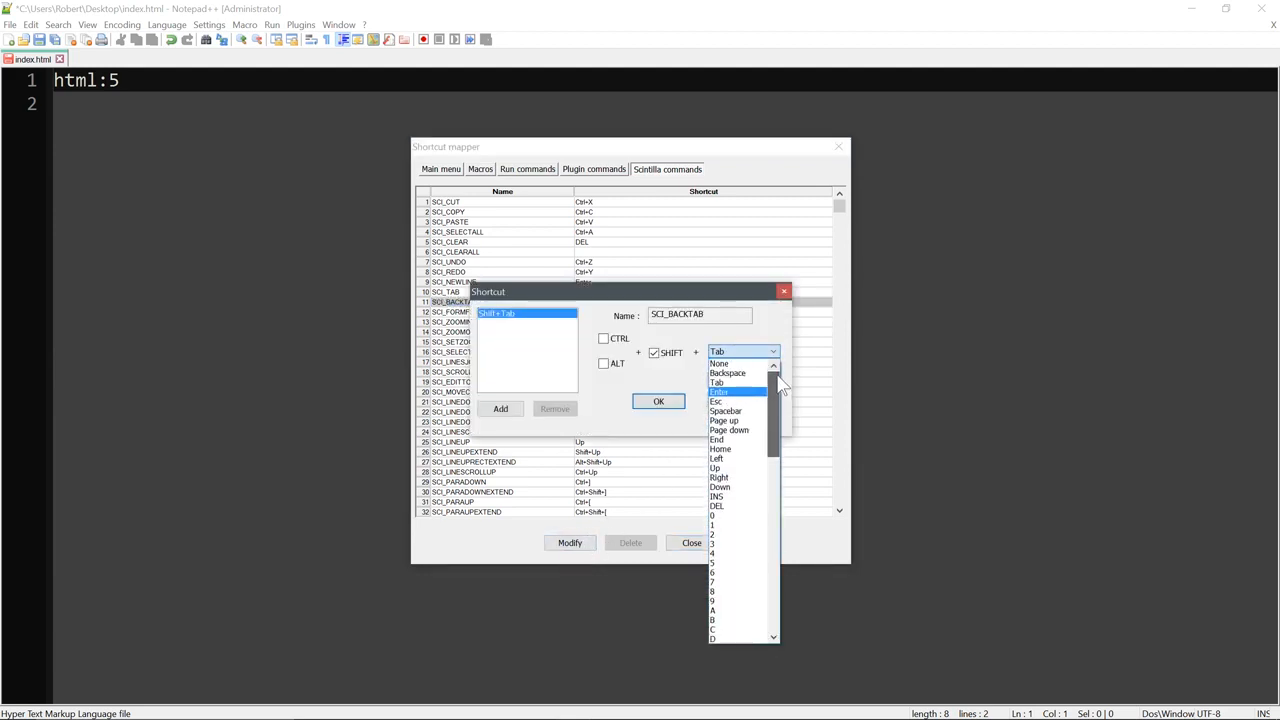
click(720, 363)
click(672, 358)
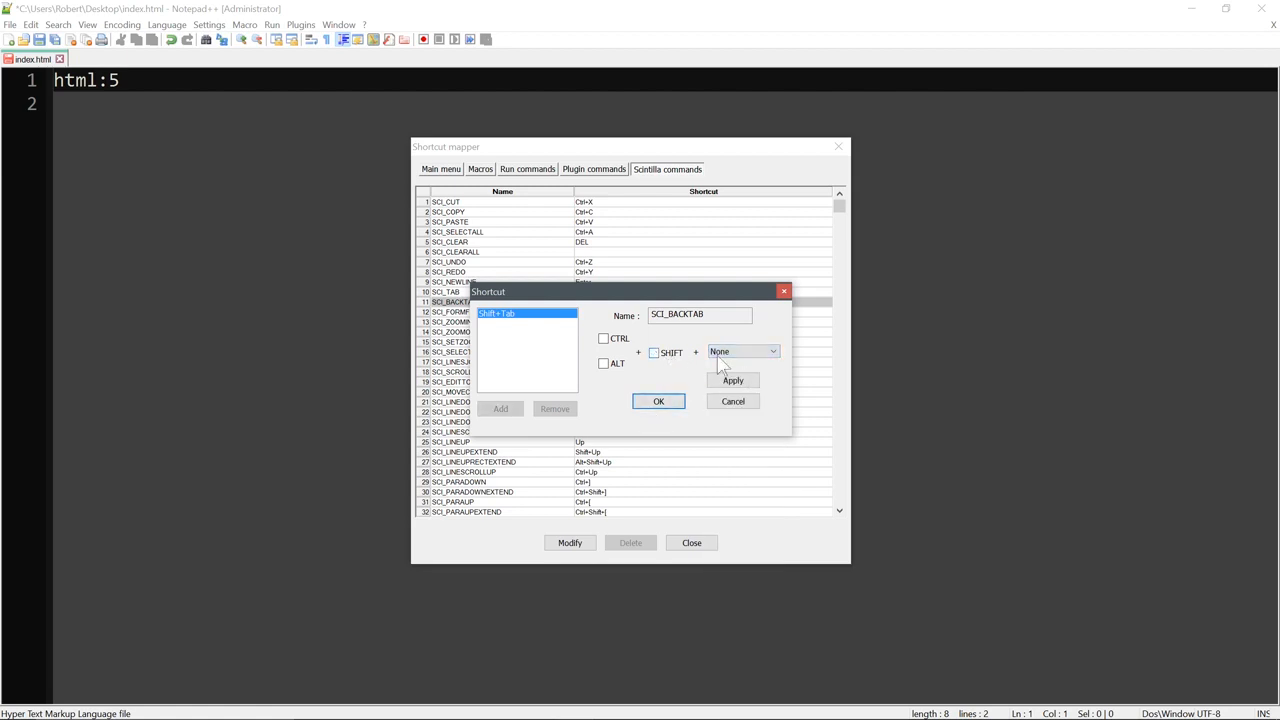
click(733, 380)
click(658, 402)
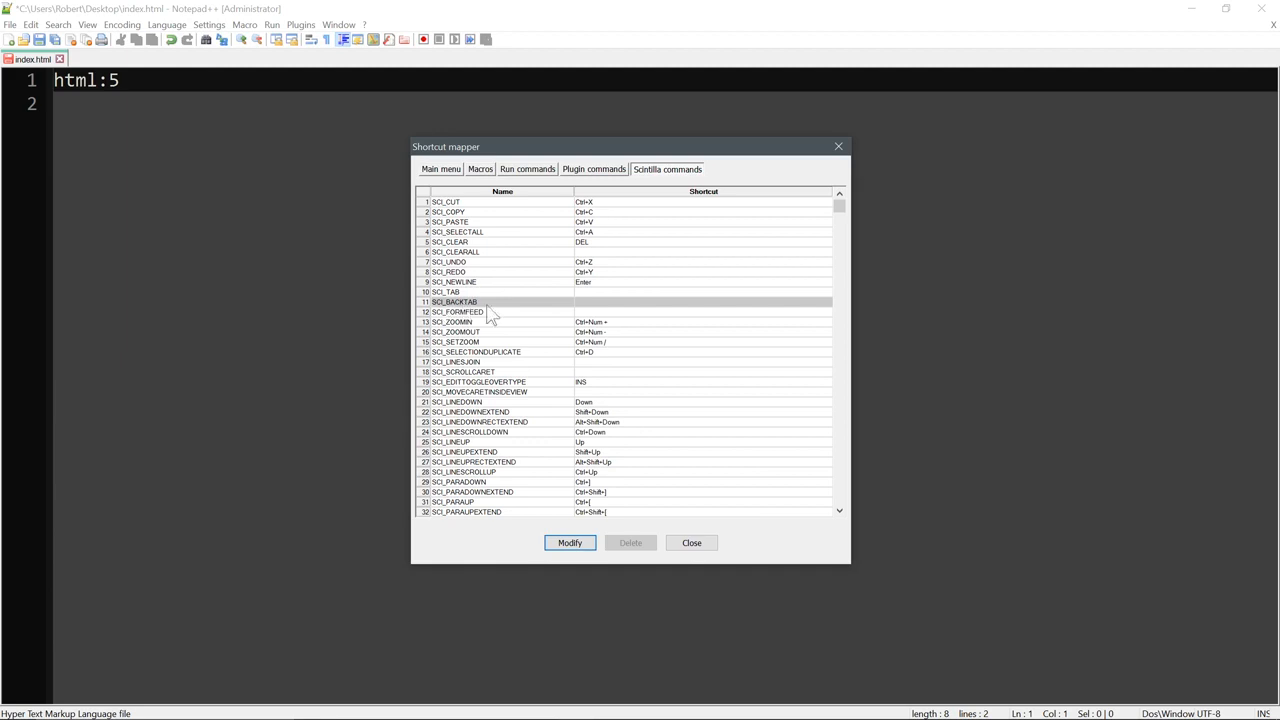
Set the shortcut of the plugin command Expand abbreviation to Tab with no Ctrl or Alt modifier
click(592, 172)
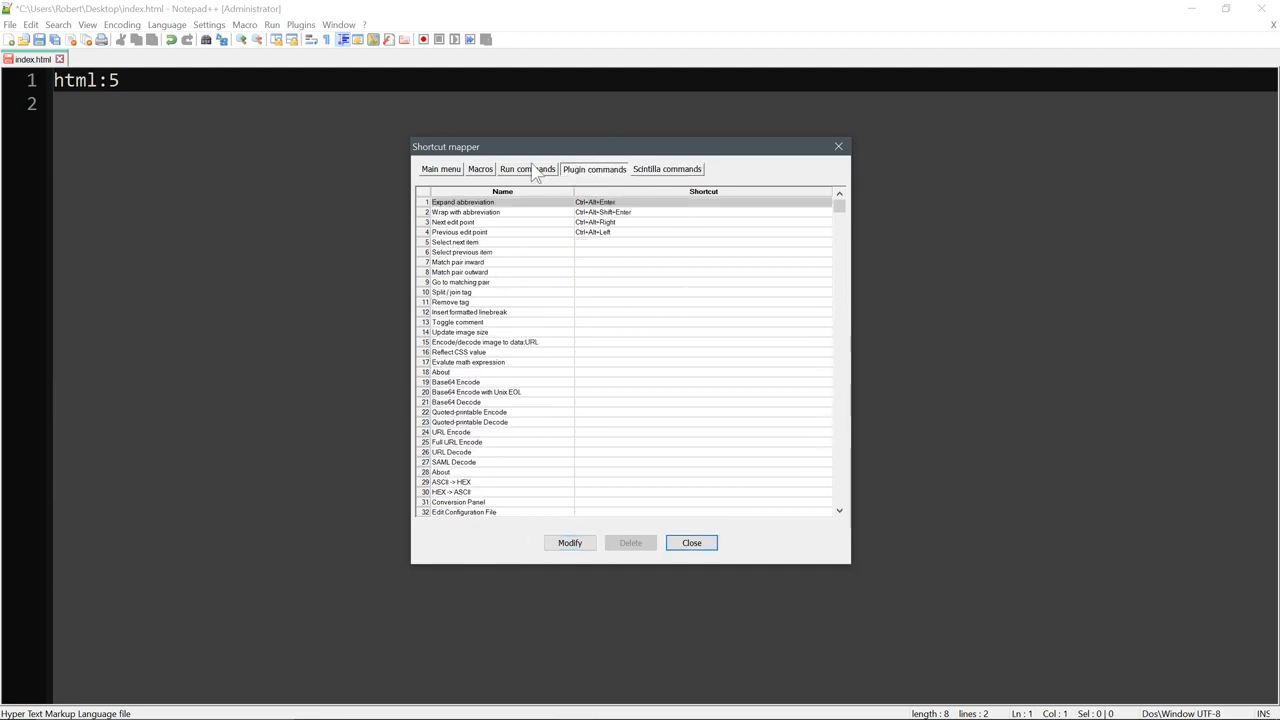
click(621, 204)
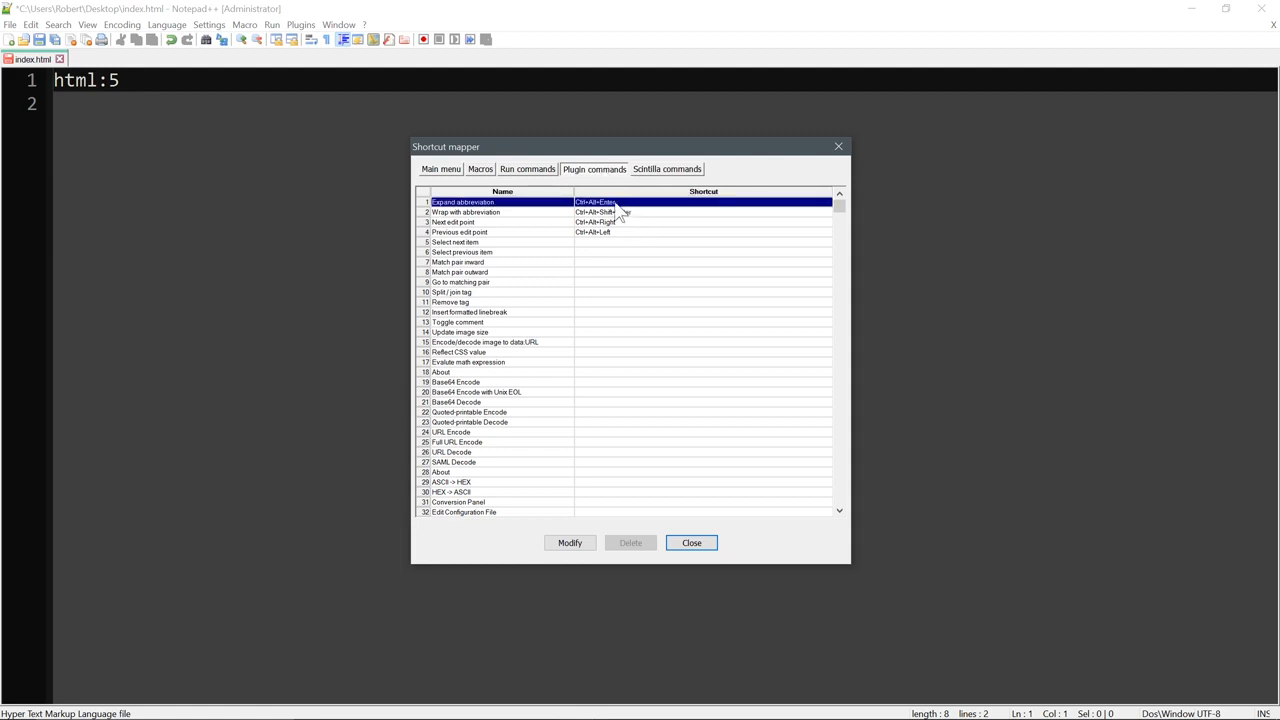
click(572, 544)
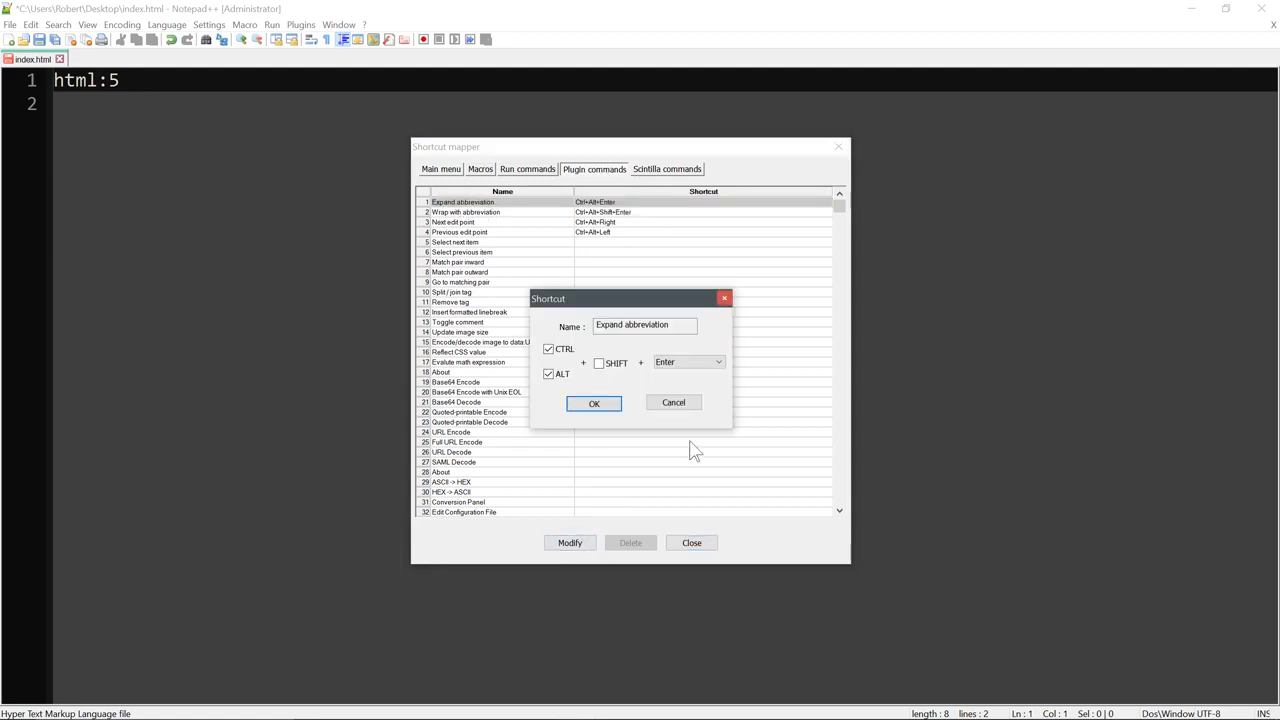
click(549, 349)
click(549, 374)
click(708, 362)
scroll(716, 408, down, 3)
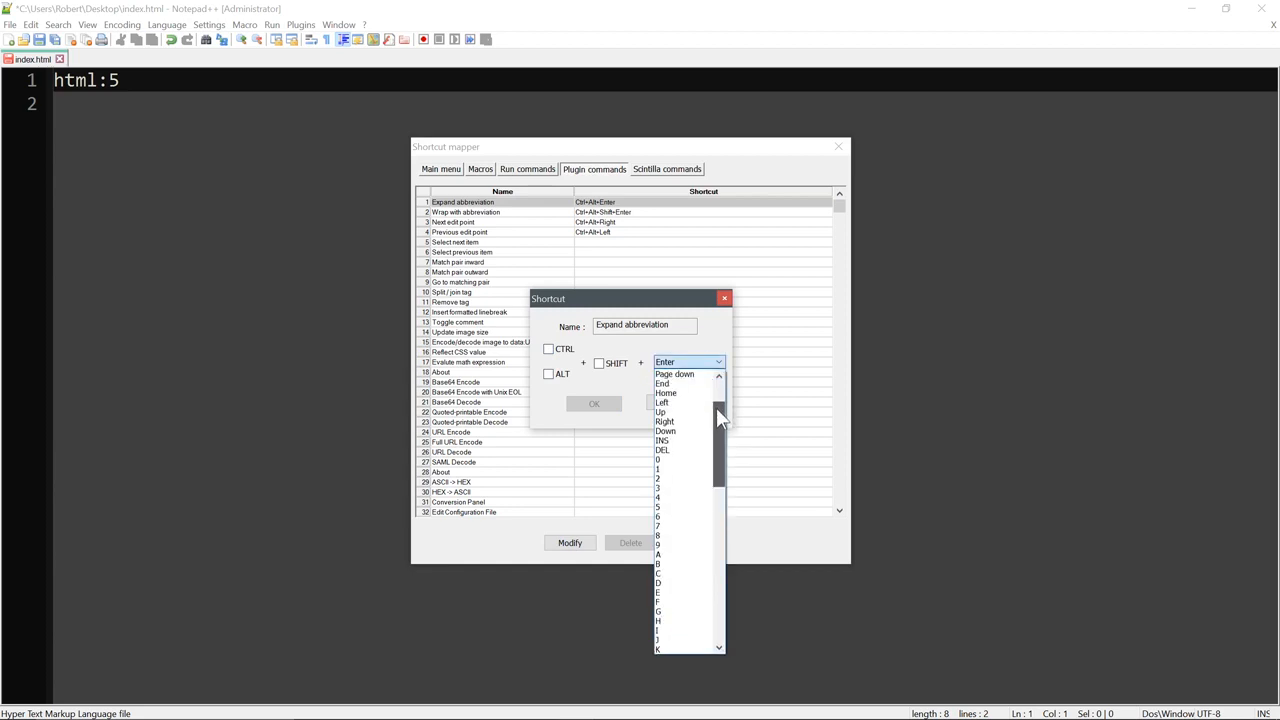
mouse_move(717, 410)
mouse_down()
mouse_move(721, 400)
mouse_move(721, 560)
mouse_move(720, 395)
mouse_up()
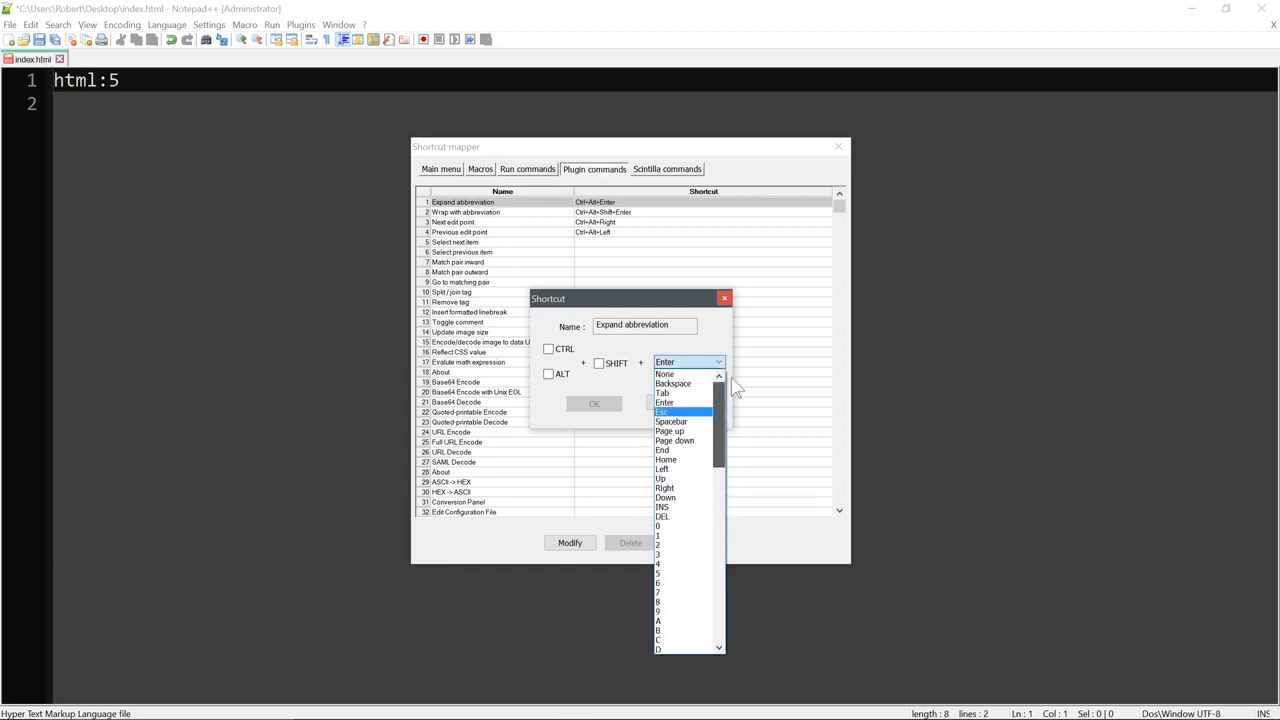
click(670, 393)
click(594, 403)
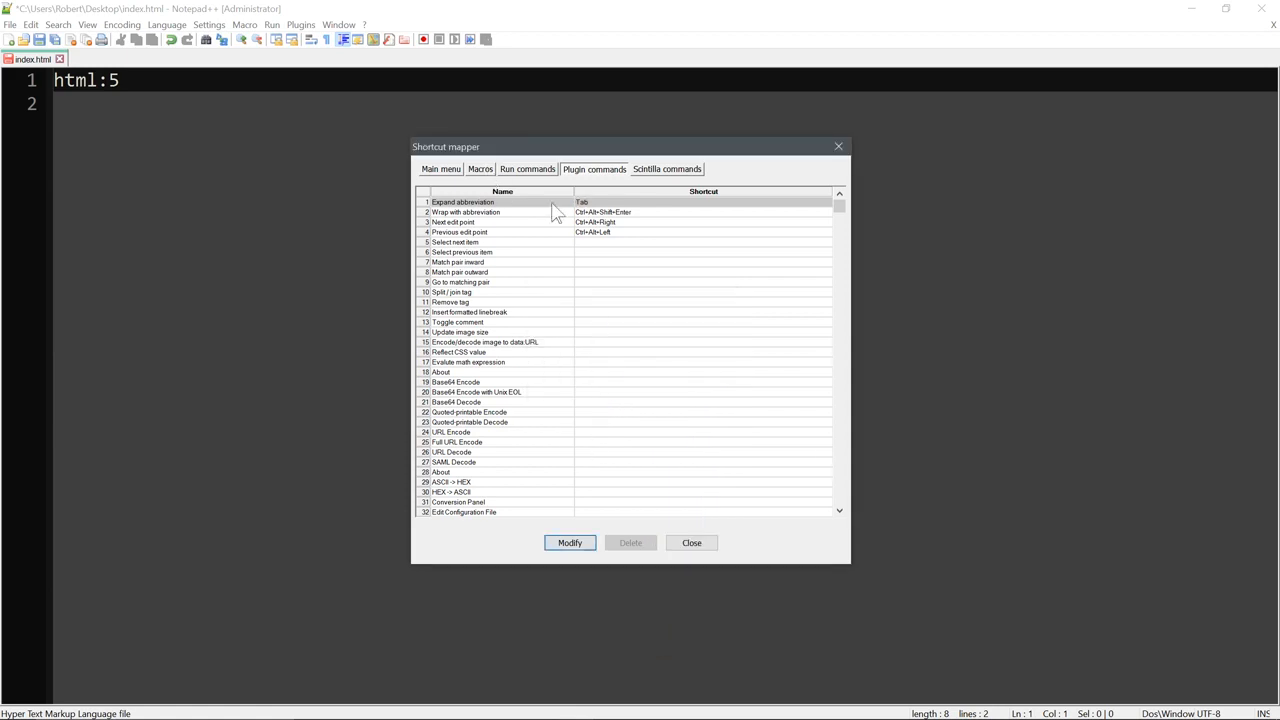
Set the shortcut of the plugin command Wrap with abbreviation to Tab with no Ctrl, Alt or Shift modifier
click(617, 213)
click(585, 548)
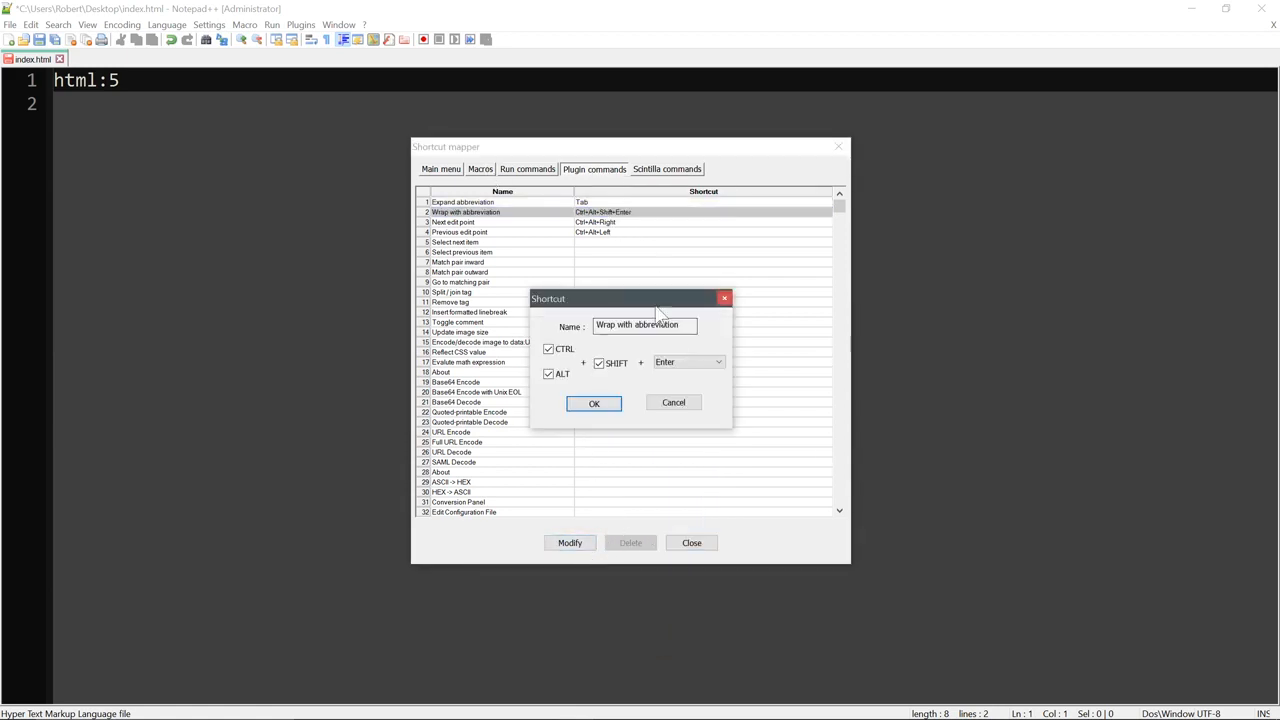
click(550, 375)
click(550, 349)
click(599, 363)
click(670, 365)
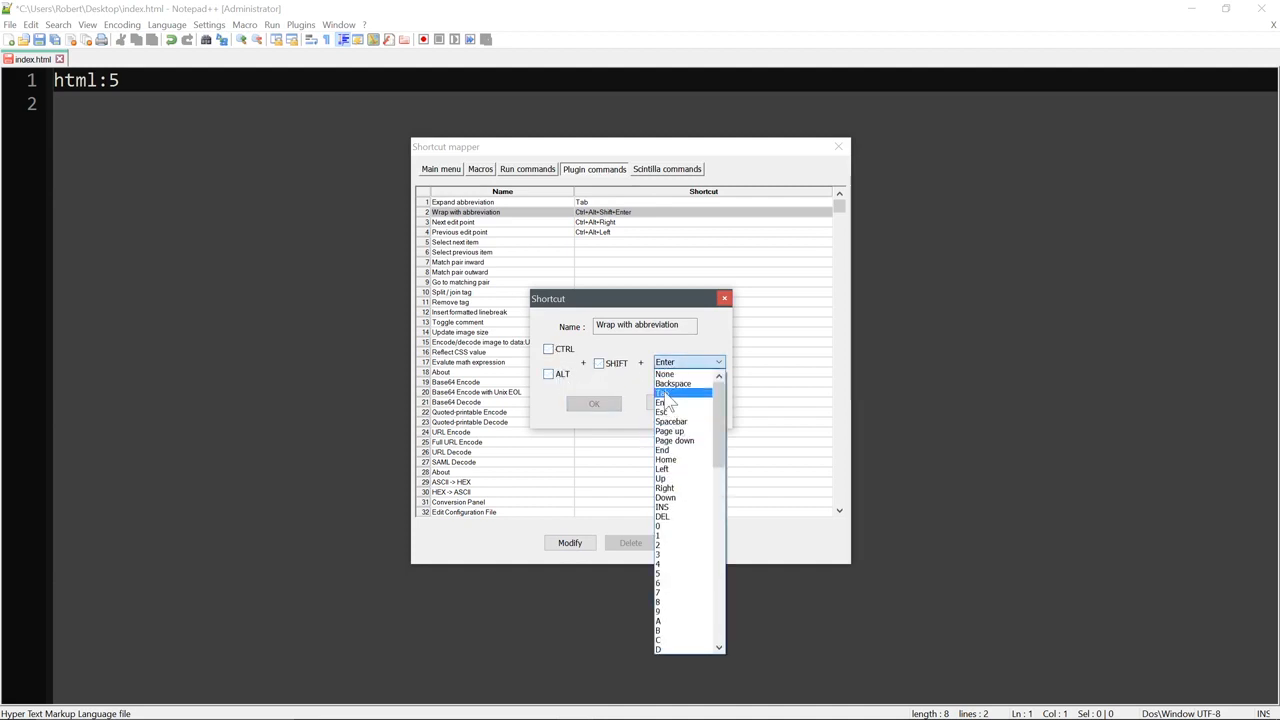
click(665, 393)
click(594, 403)
click(574, 543)
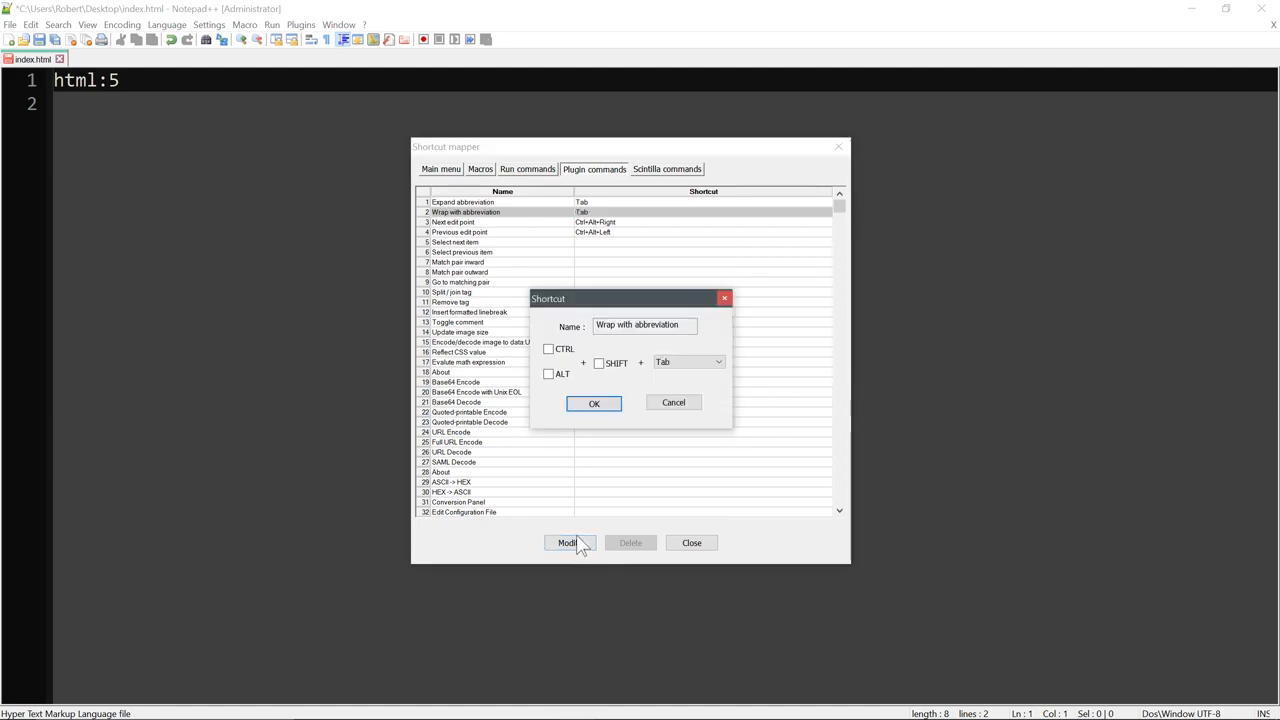
click(672, 404)
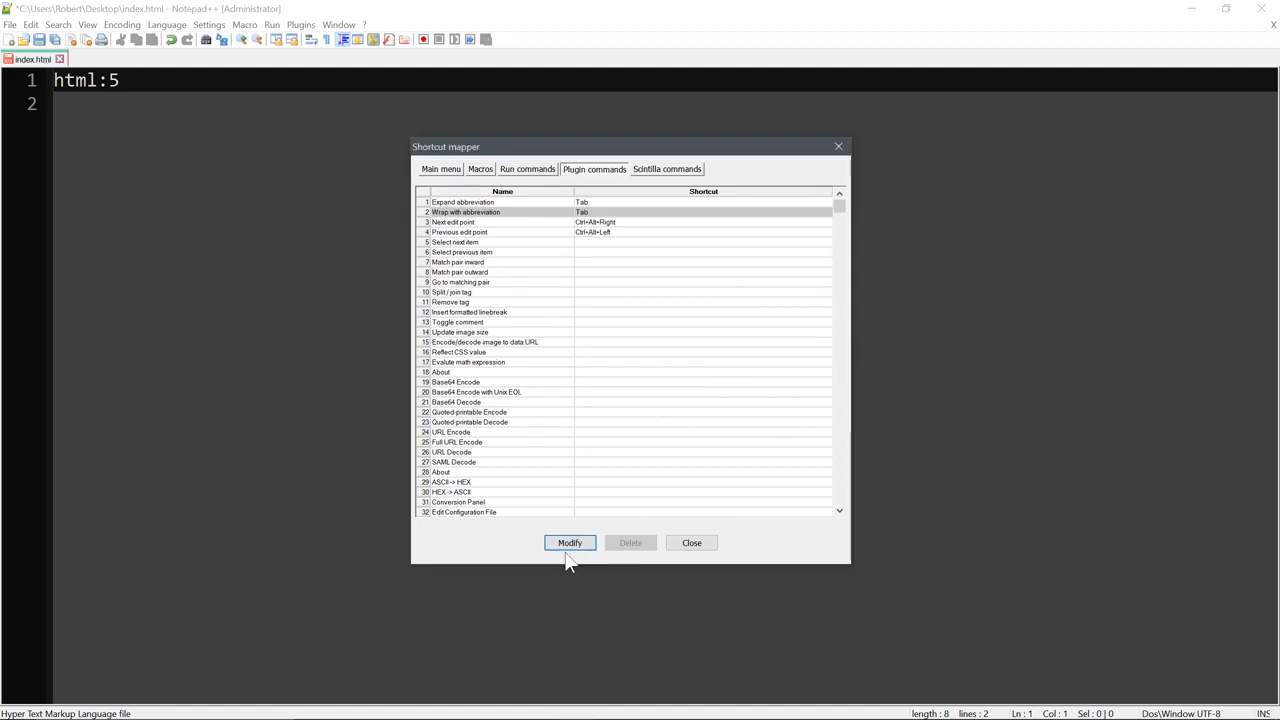
Add the Shift modifier to the Wrap with abbreviation shortcut, making it Shift+Tab, and close the Shortcut mapper
click(570, 543)
click(599, 363)
click(594, 404)
click(528, 212)
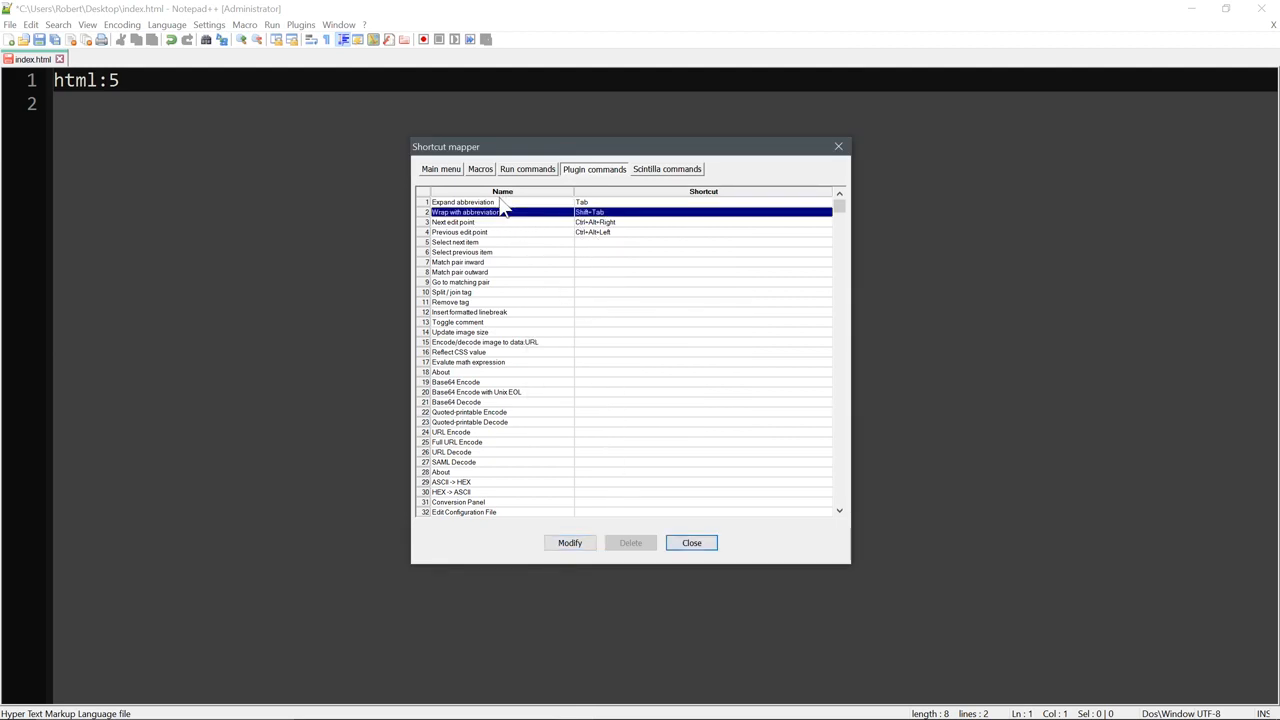
click(493, 202)
click(487, 212)
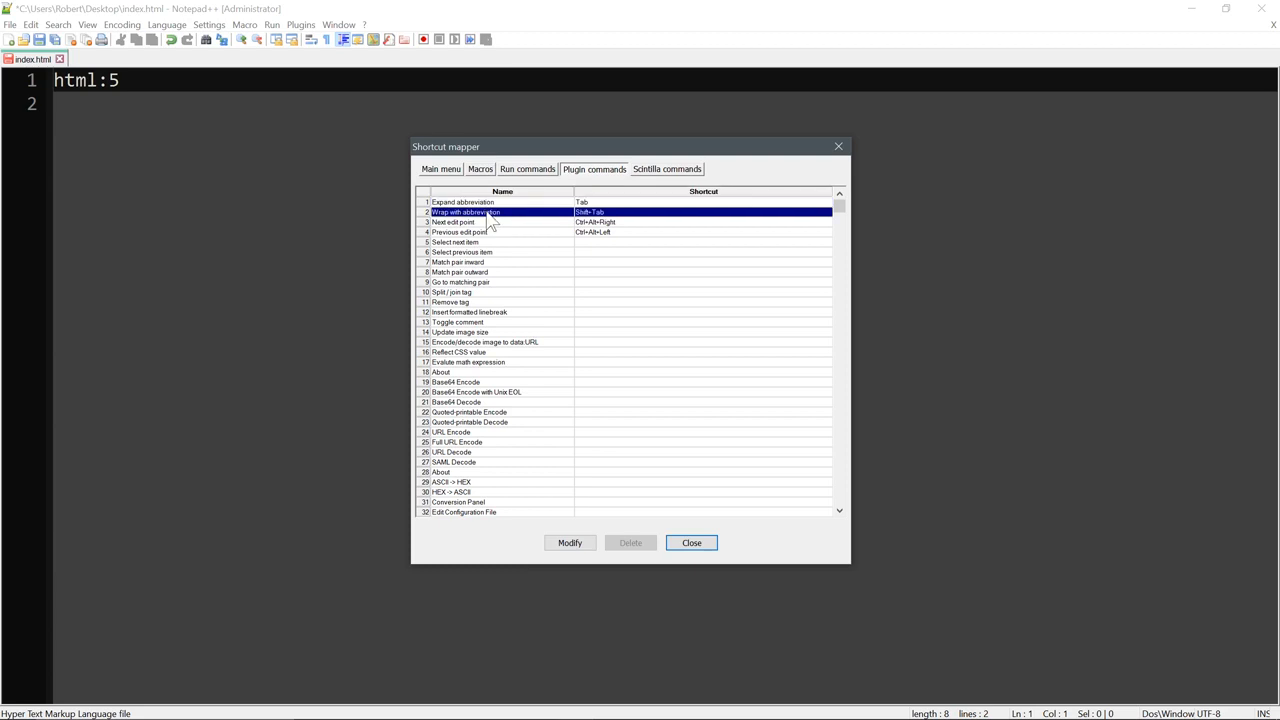
click(684, 546)
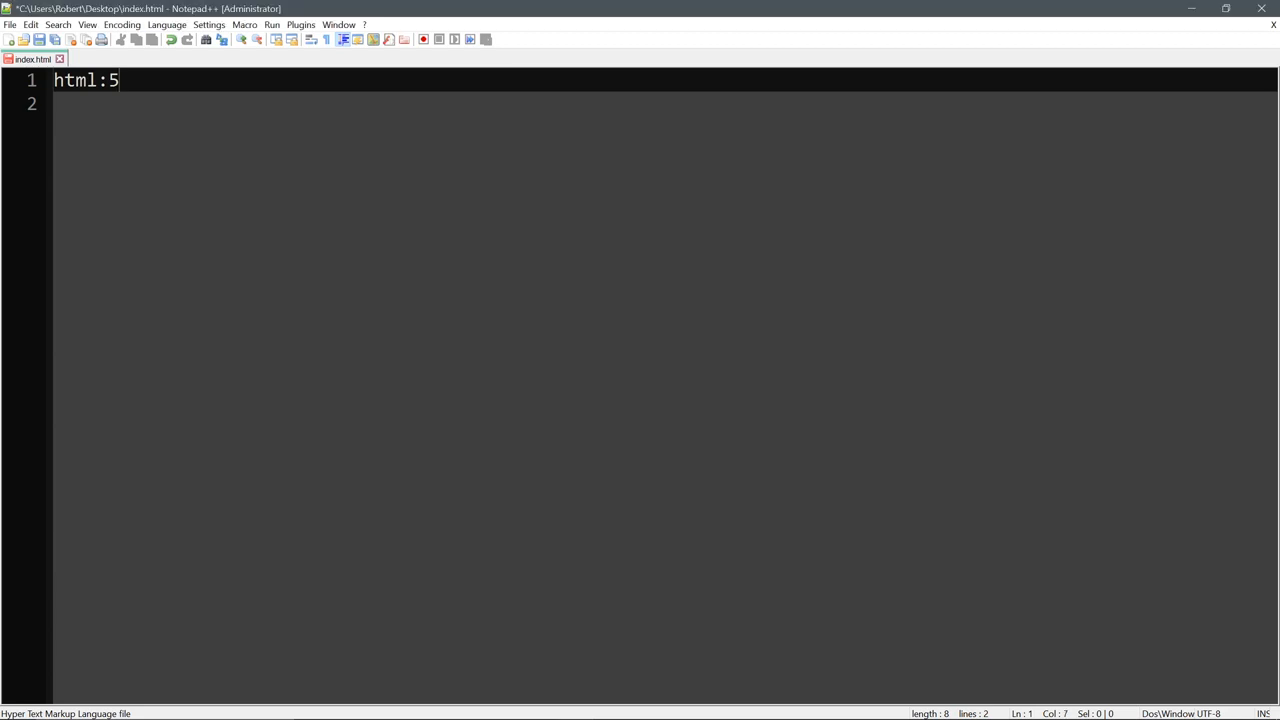
Expand the html:5 abbreviation in index.html into the HTML page skeleton
key(Tab)
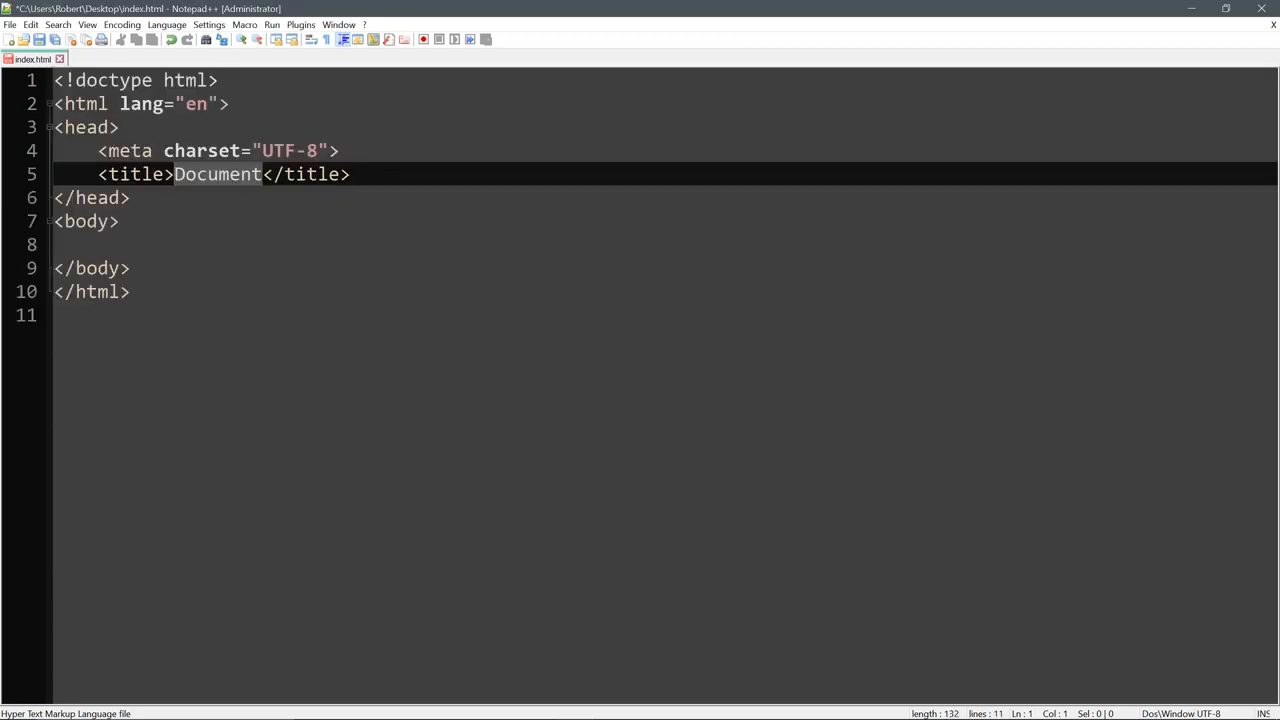
click(56, 315)
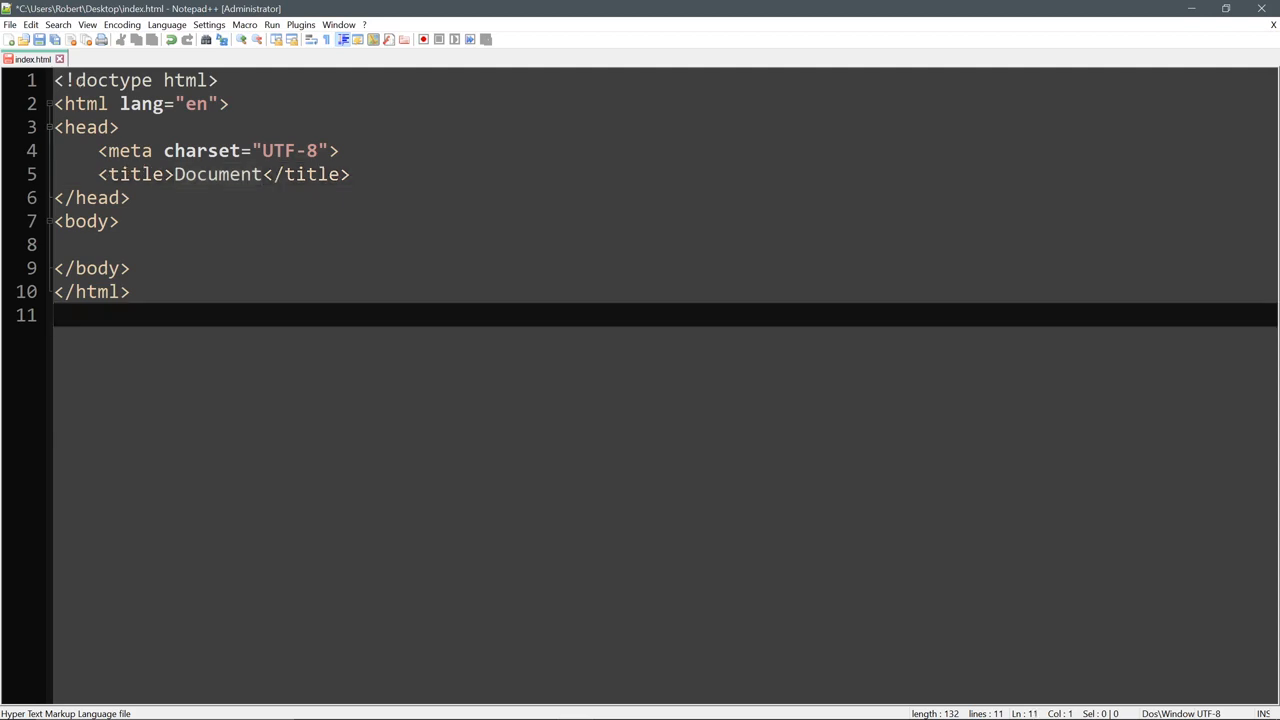
mouse_move(56, 80)
mouse_down()
mouse_move(150, 315)
mouse_move(65, 80)
mouse_up()
click(187, 252)
click(98, 104)
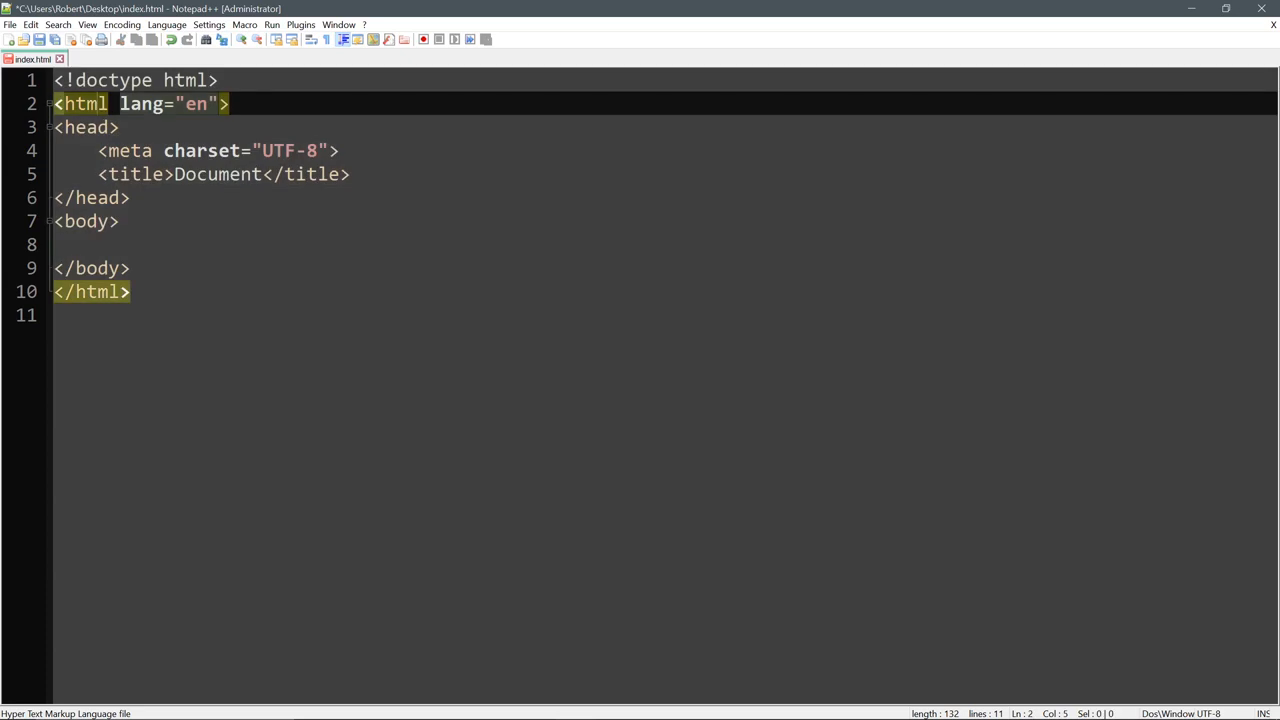
Replace the entire HTML skeleton with the abbreviation html:5 and expand it with Emmet
drag(135, 292, 56, 80)
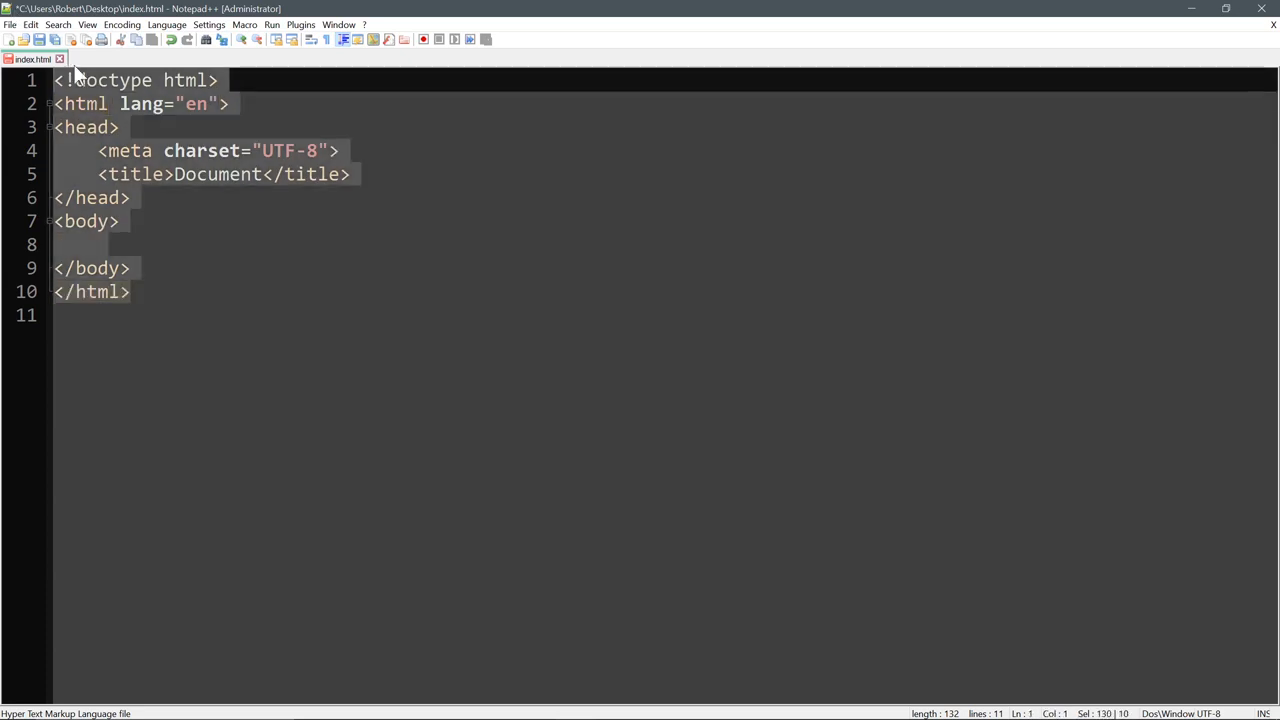
text(html:5)
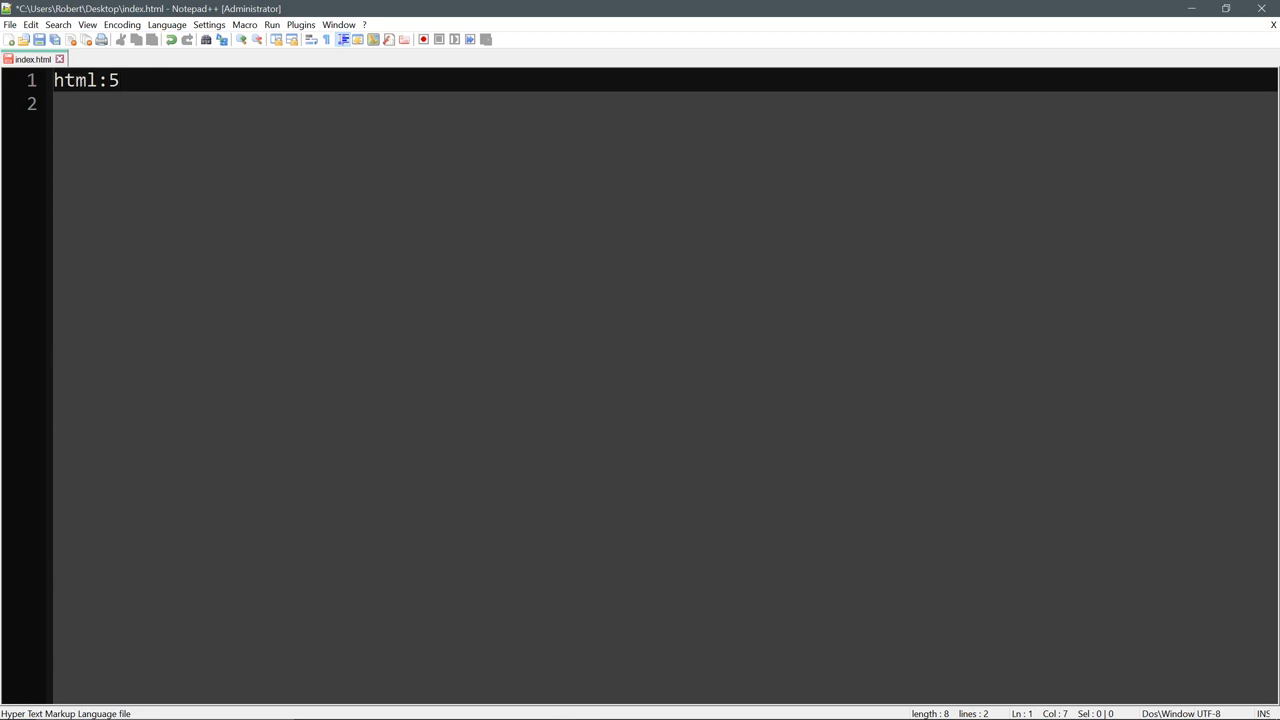
key(ctrl+alt+Return)
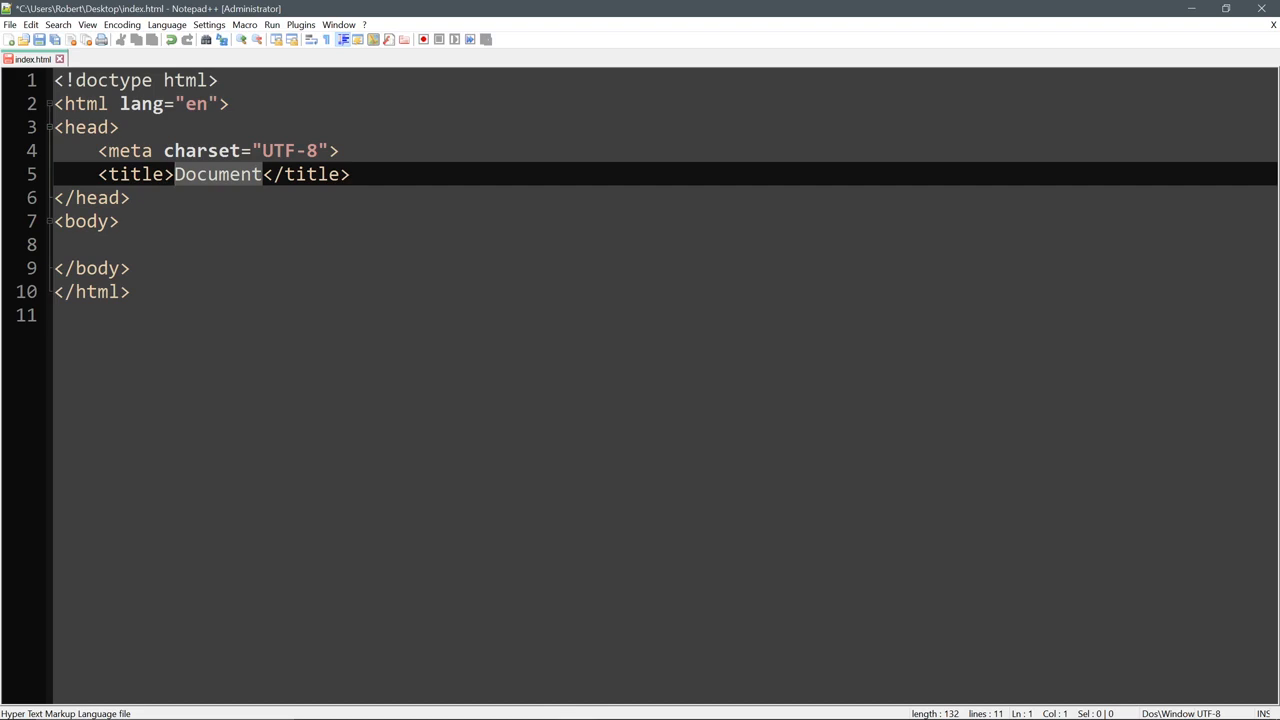
click(56, 315)
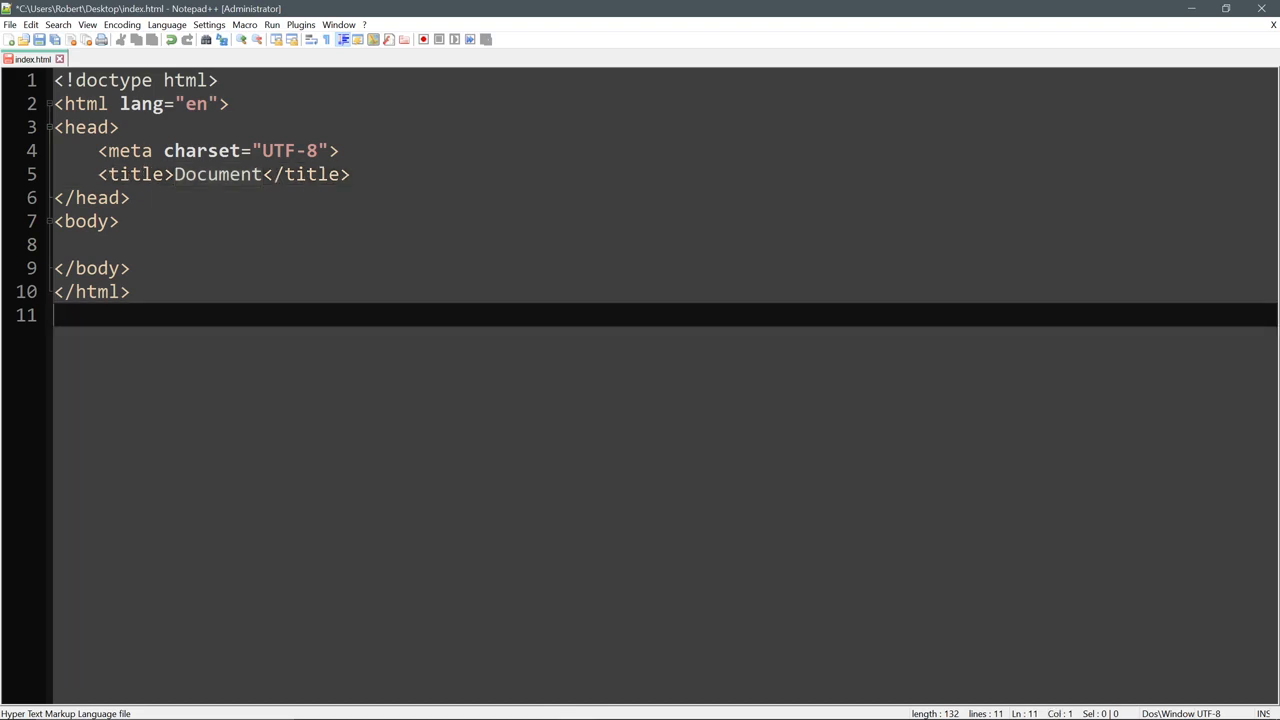
Review the installed plugins in the Plugin Manager and look up Zen Coding - Python among the available ones
click(273, 25)
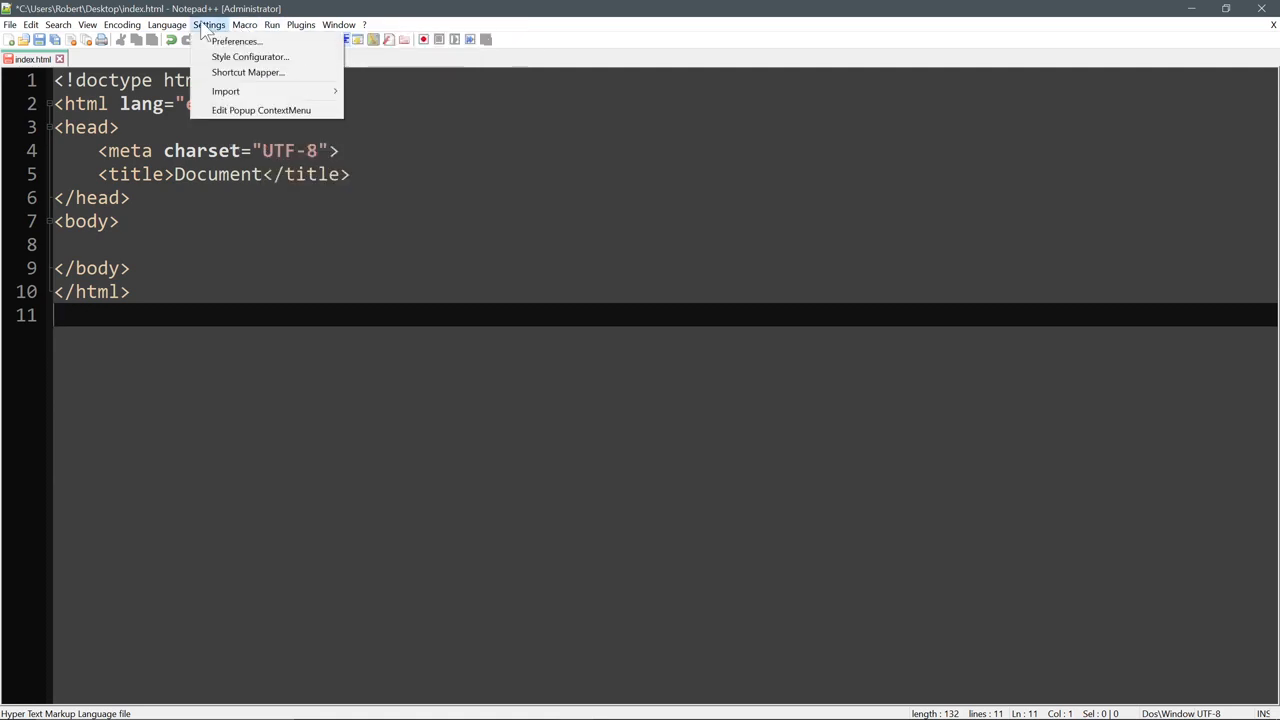
click(440, 106)
click(301, 25)
mouse_move(357, 103)
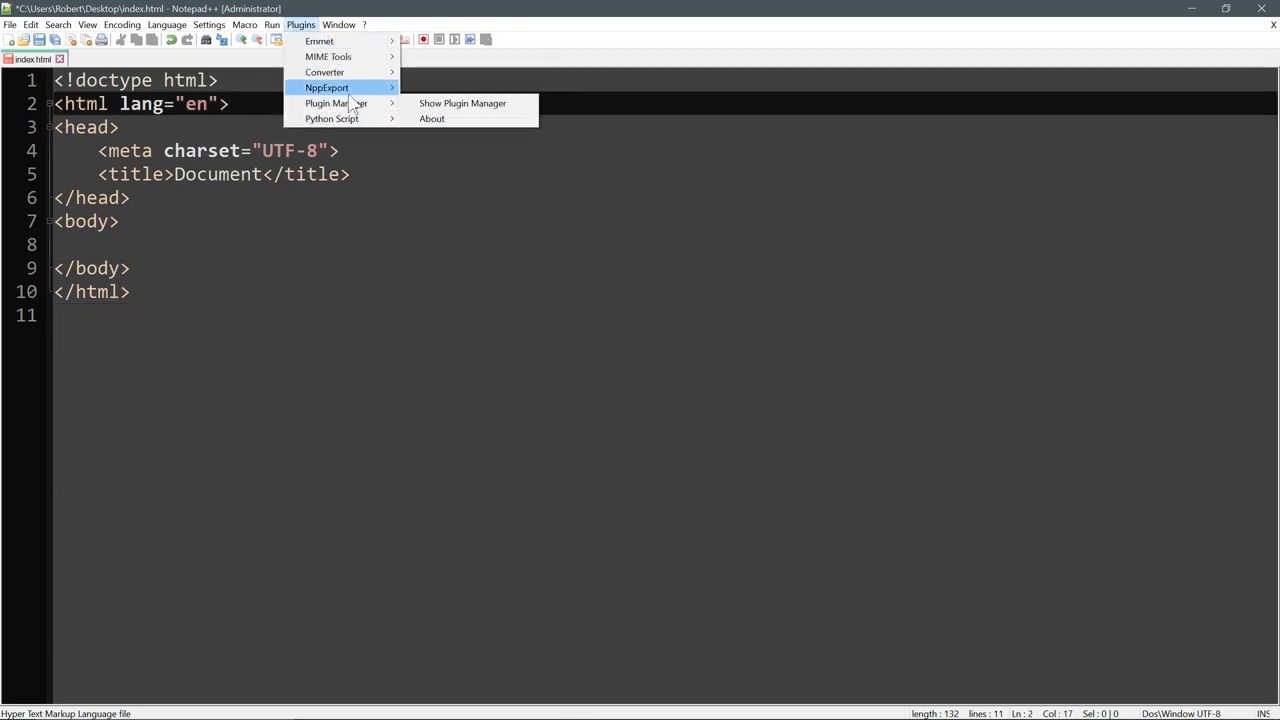
click(462, 104)
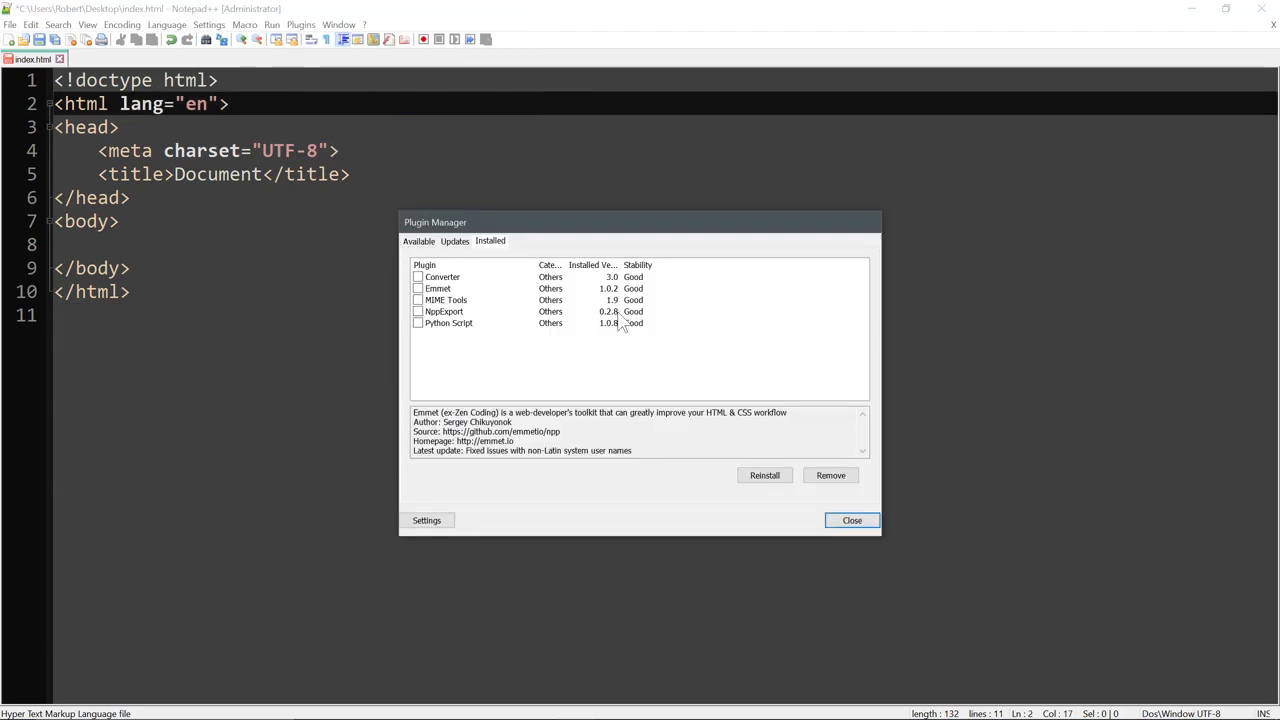
click(423, 243)
drag(862, 300, 878, 400)
click(450, 381)
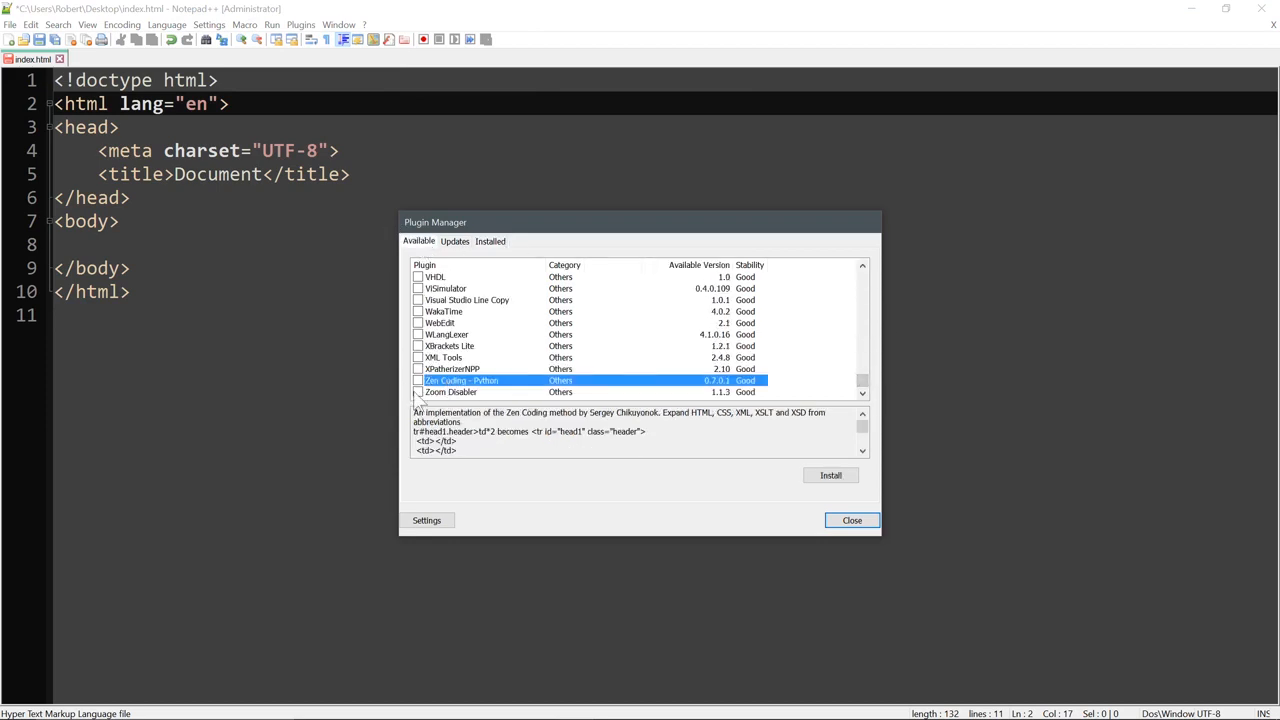
click(850, 521)
click(150, 316)
key(Up)
key(Up)
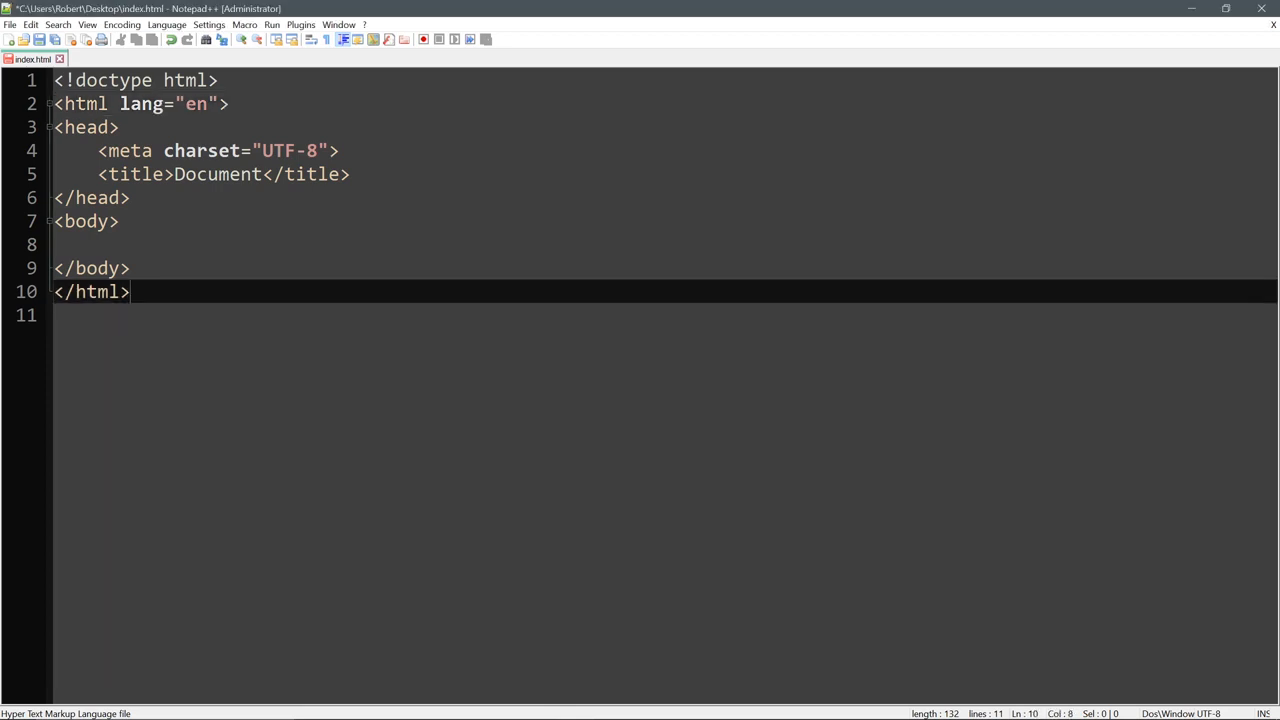
key(Up)
key(Up)
key(Up)
key(Up)
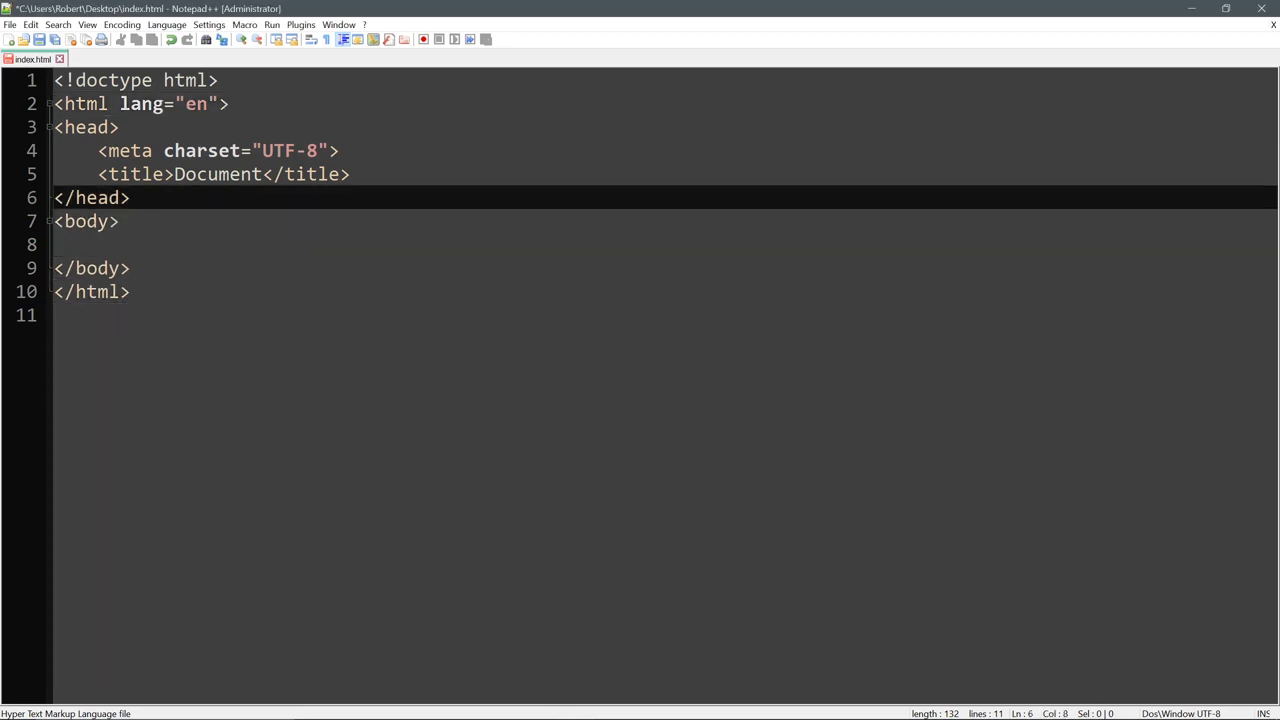
key(End)
key(Up)
key(Up)
key(Up)
key(Up)
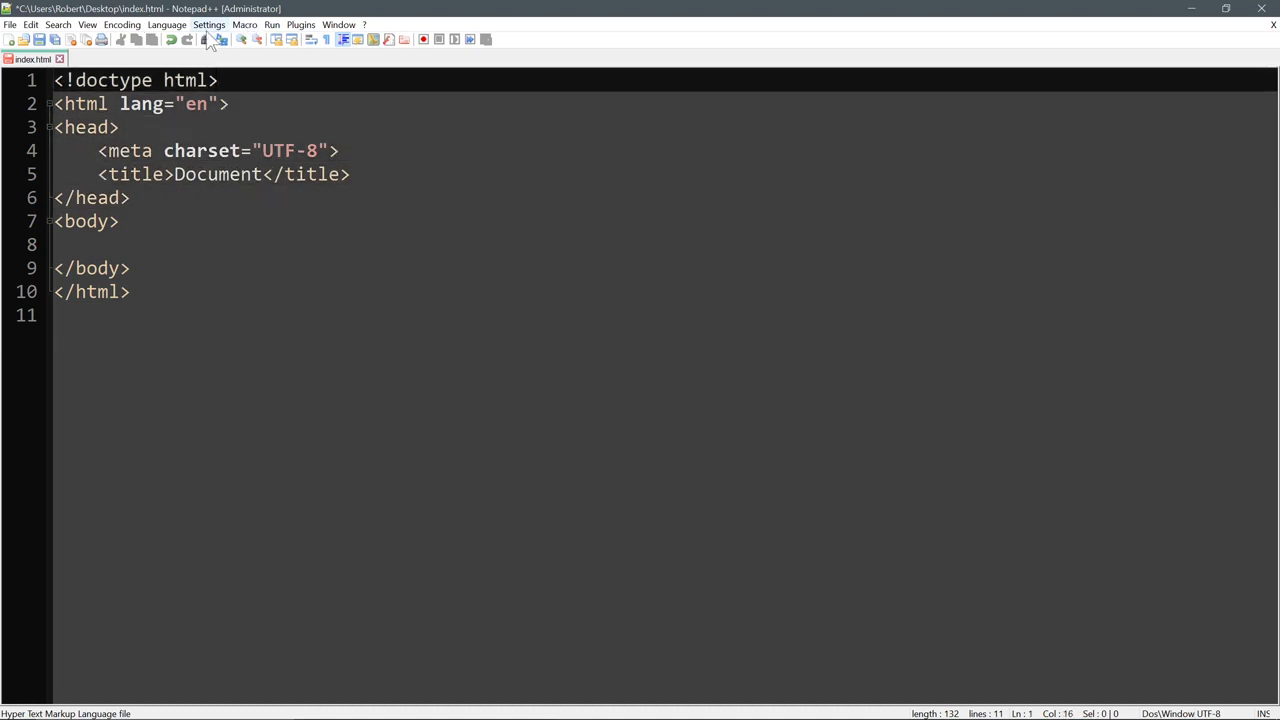
click(210, 25)
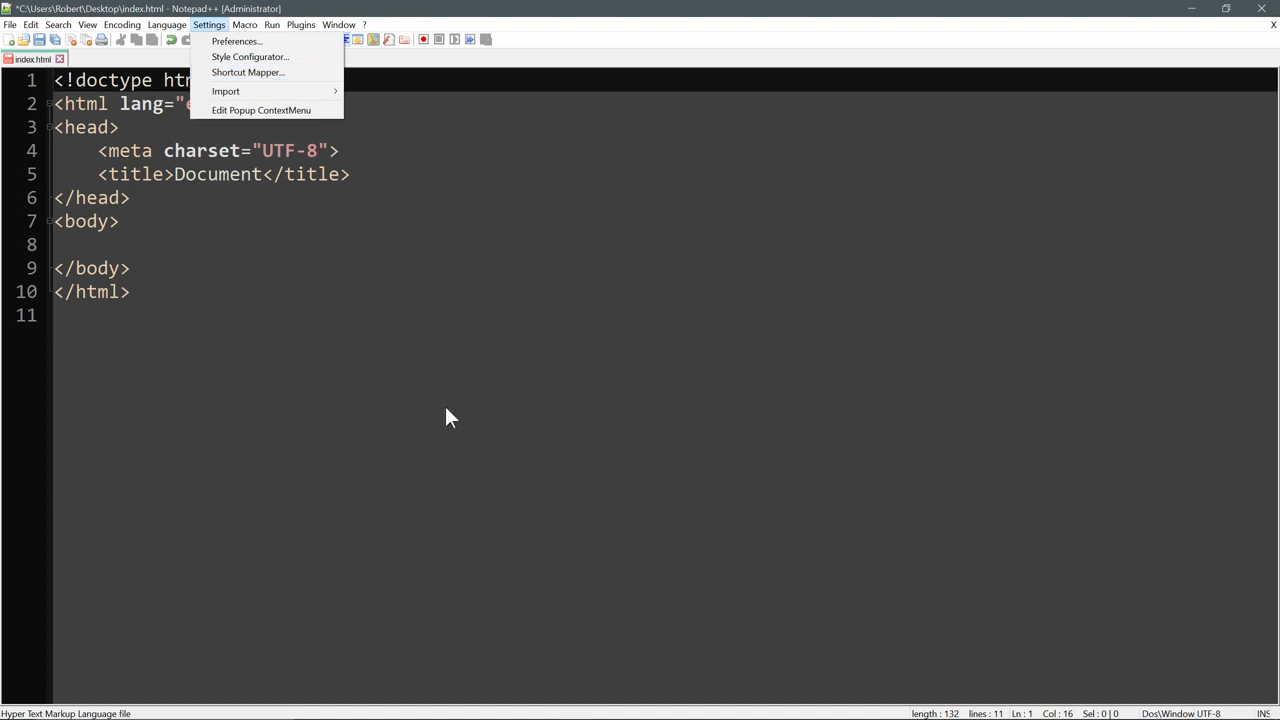
click(340, 198)
drag(222, 129, 218, 150)
click(250, 104)
click(220, 81)
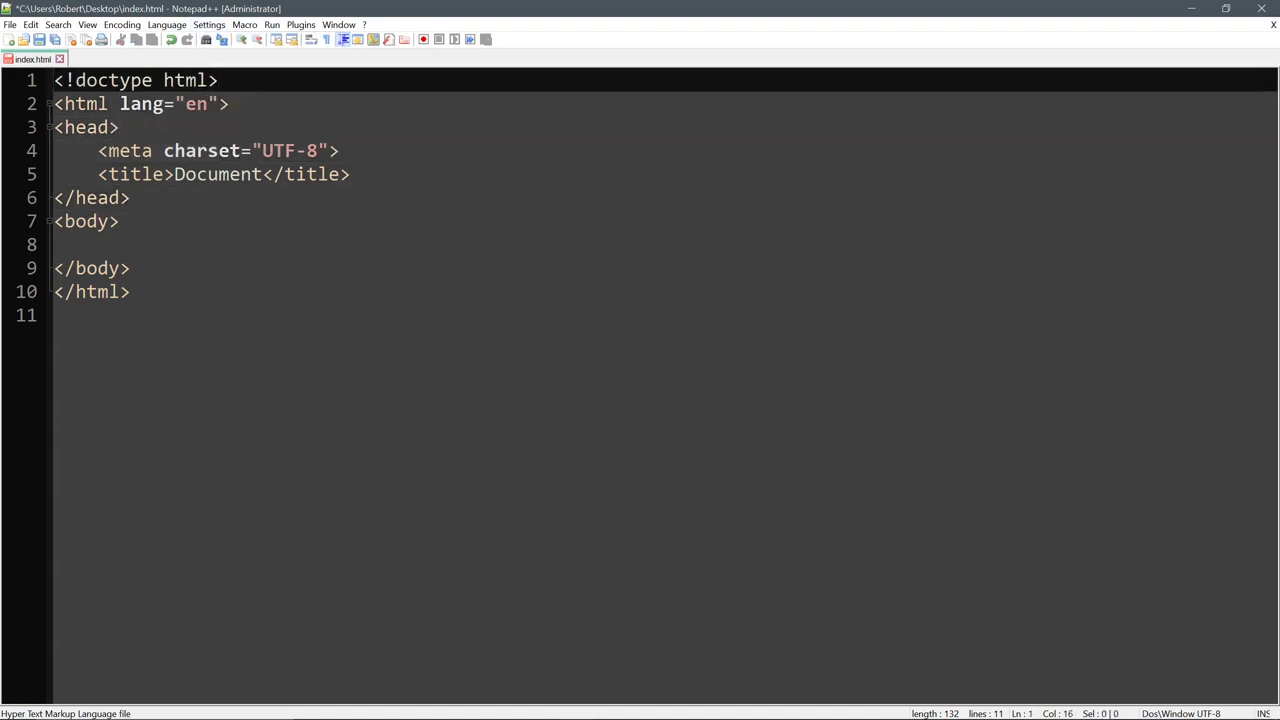
click(342, 151)
key(Down)
key(Down)
key(Down)
key(Down)
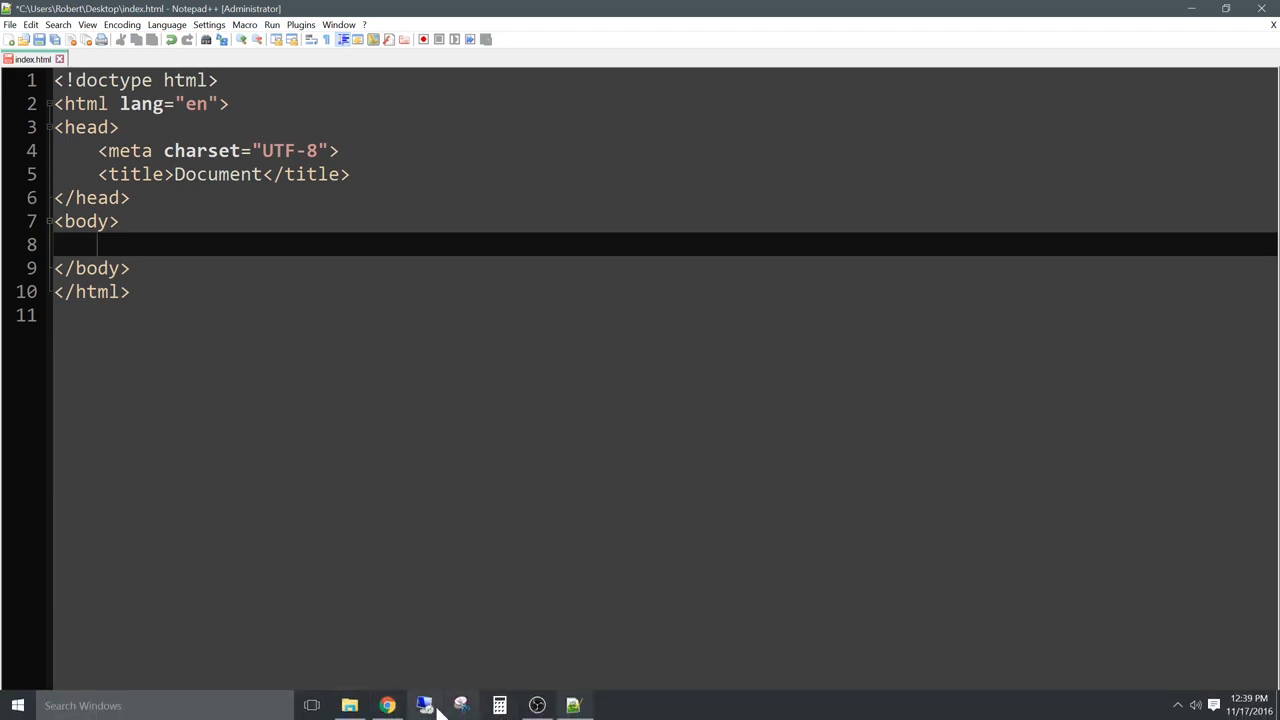
Switch to Chrome, examine the abbreviation and action topics in the Emmet documentation, and return to Notepad++
click(388, 706)
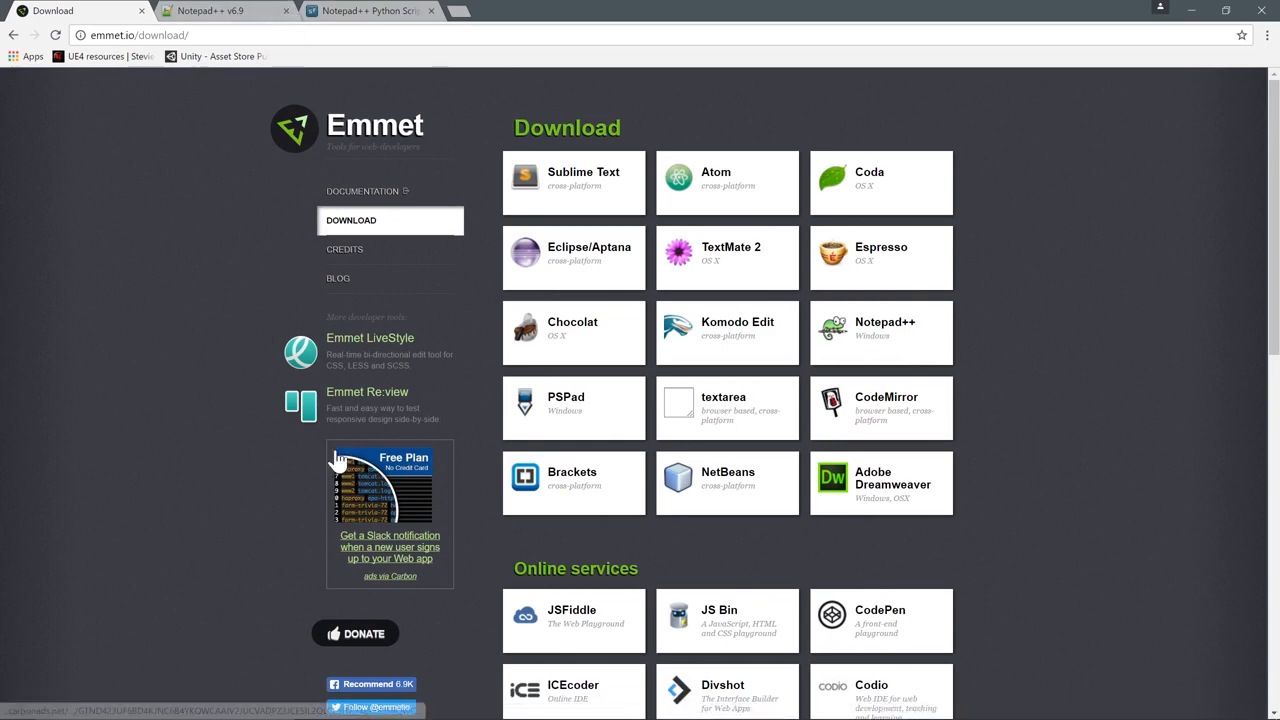
click(377, 196)
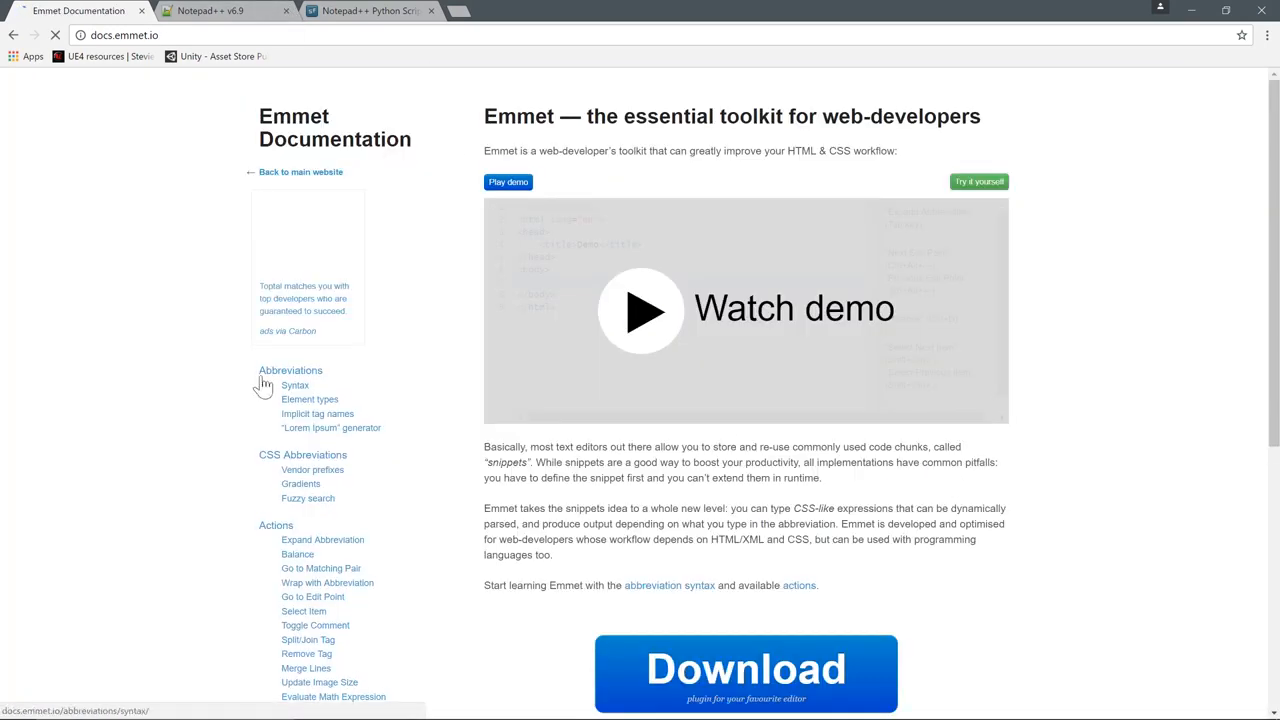
scroll(195, 390, down, 1)
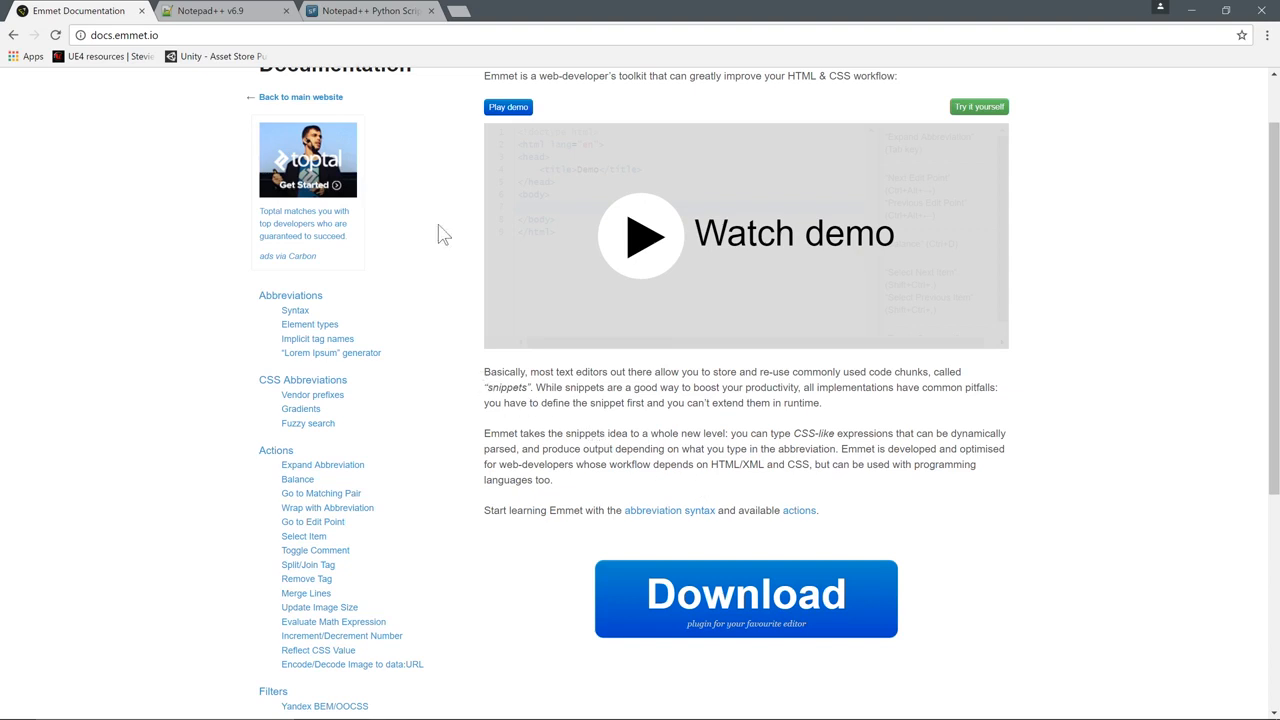
click(1191, 10)
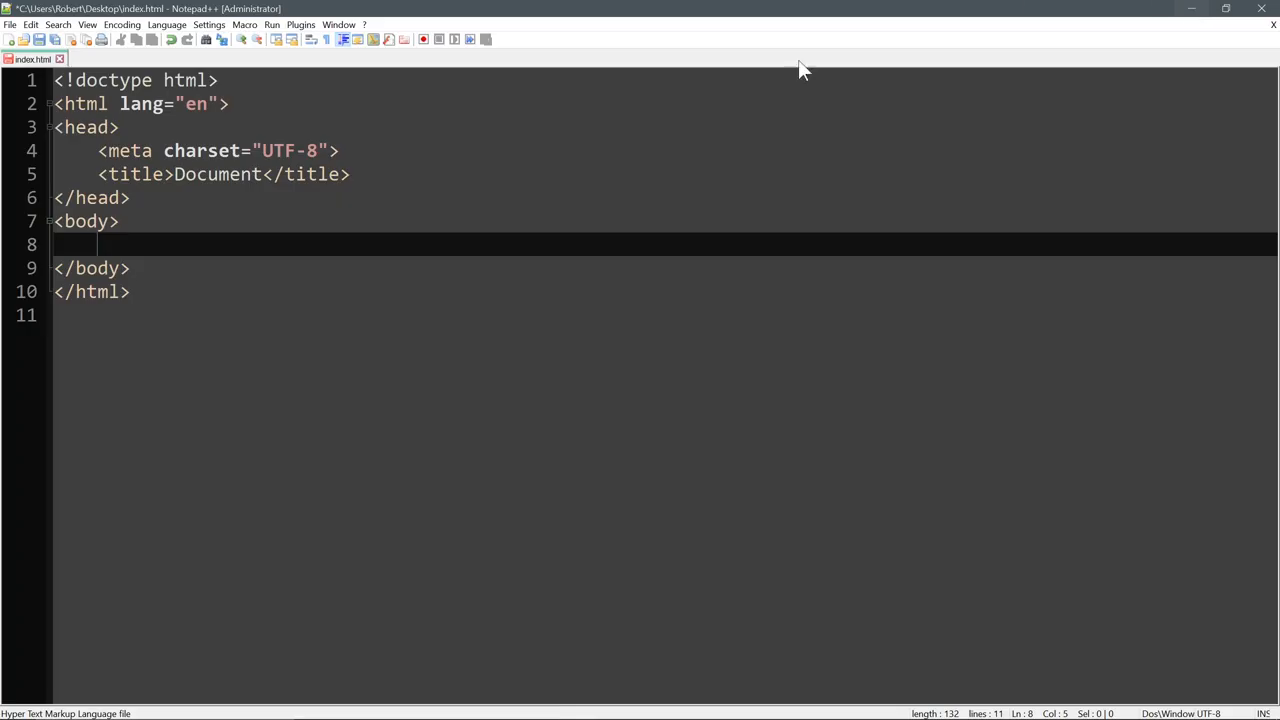
click(352, 174)
click(319, 174)
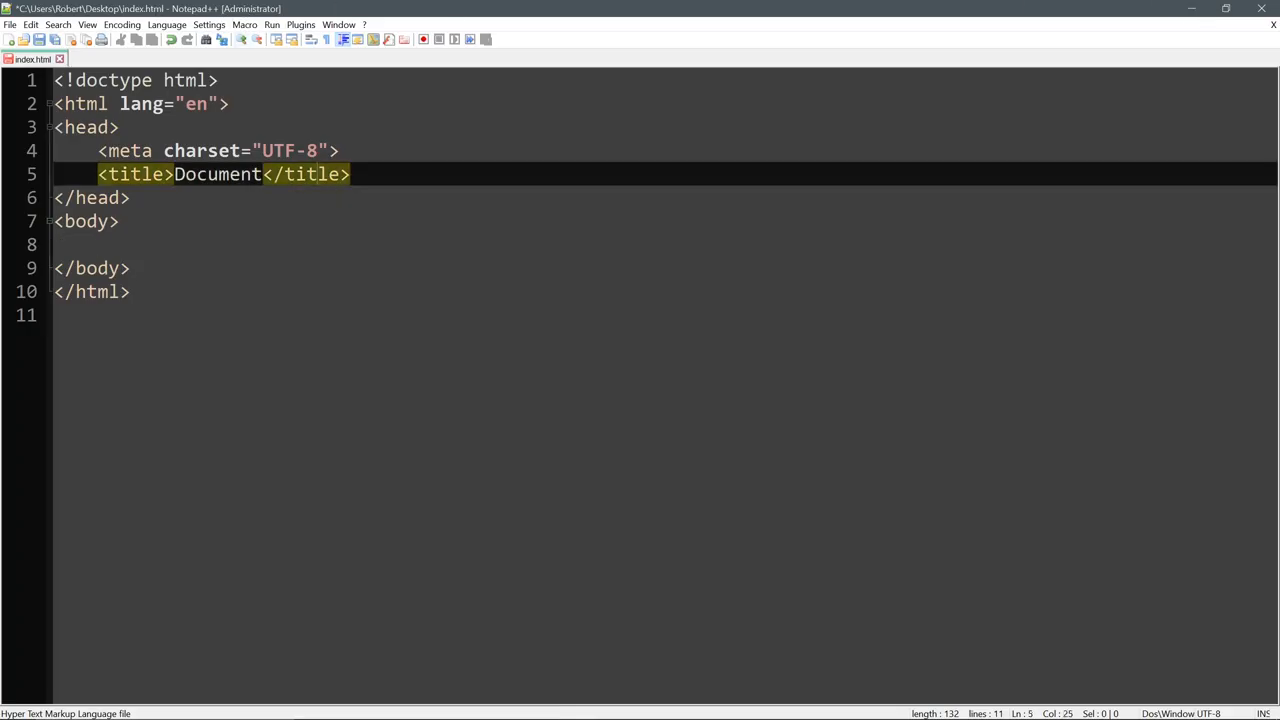
click(301, 24)
mouse_move(338, 106)
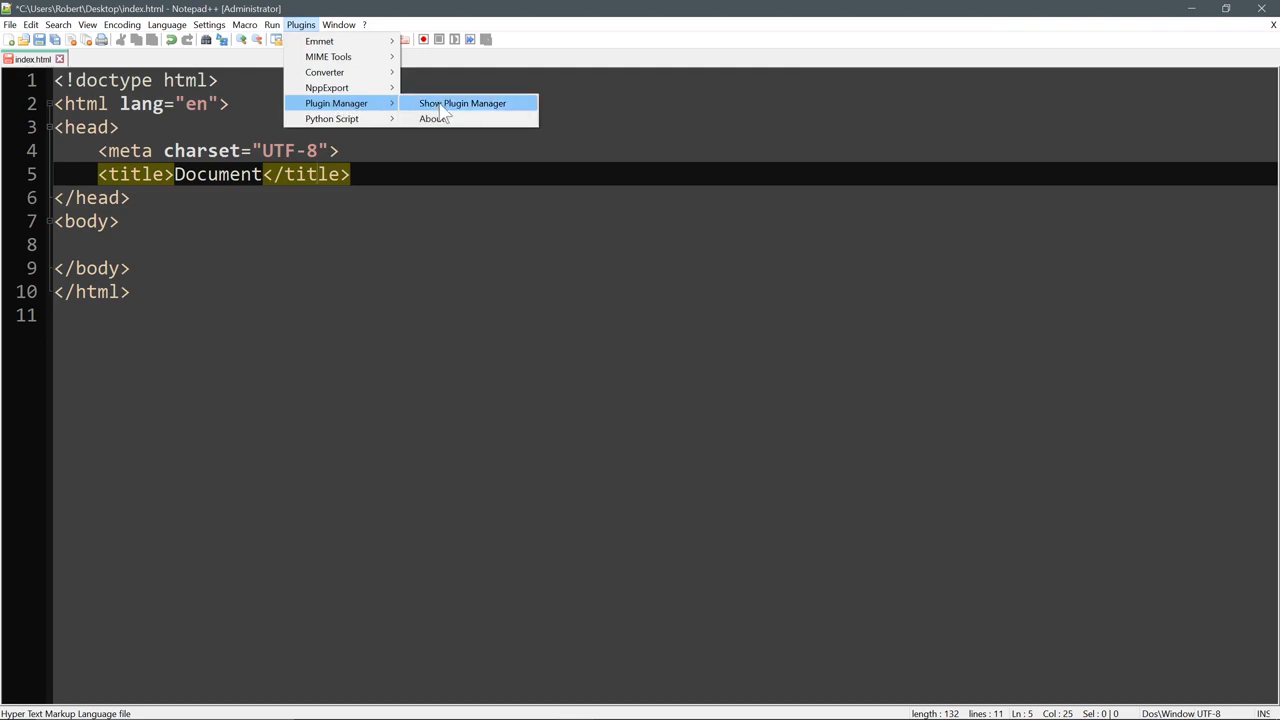
click(423, 206)
key(Up)
key(Up)
key(Up)
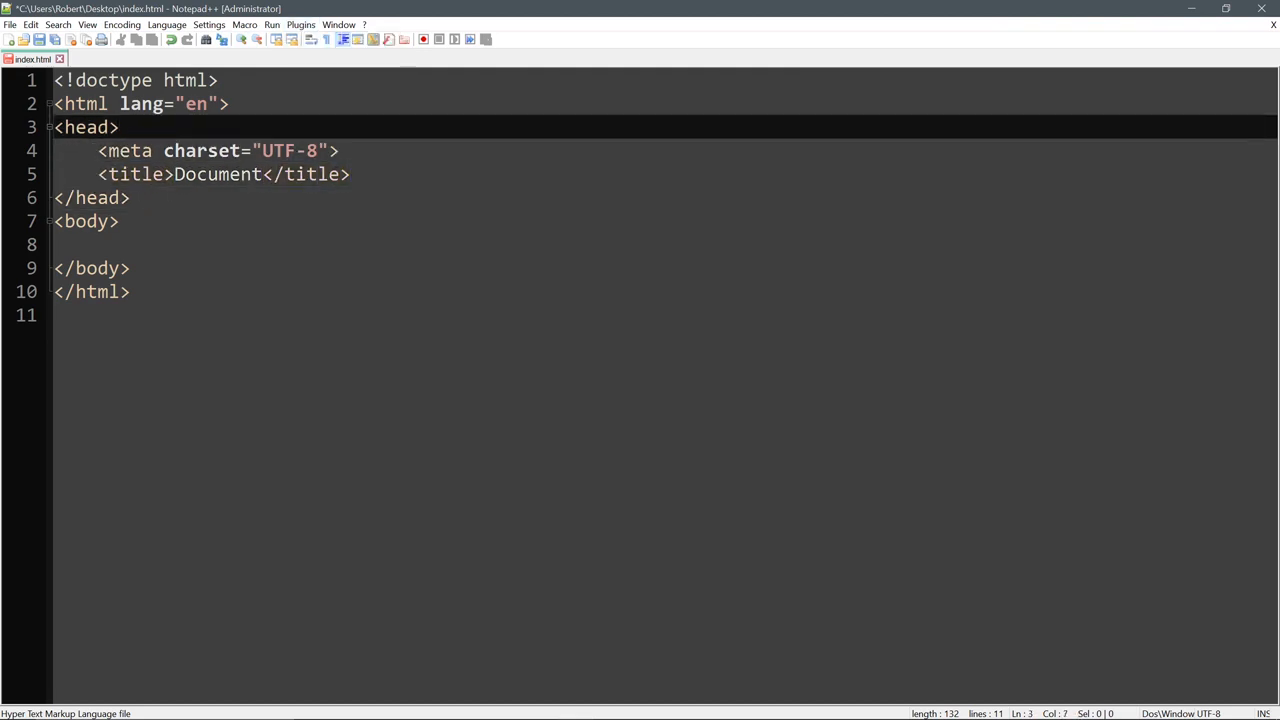
key(Up)
key(Up)
key(Down)
key(Down)
key(Down)
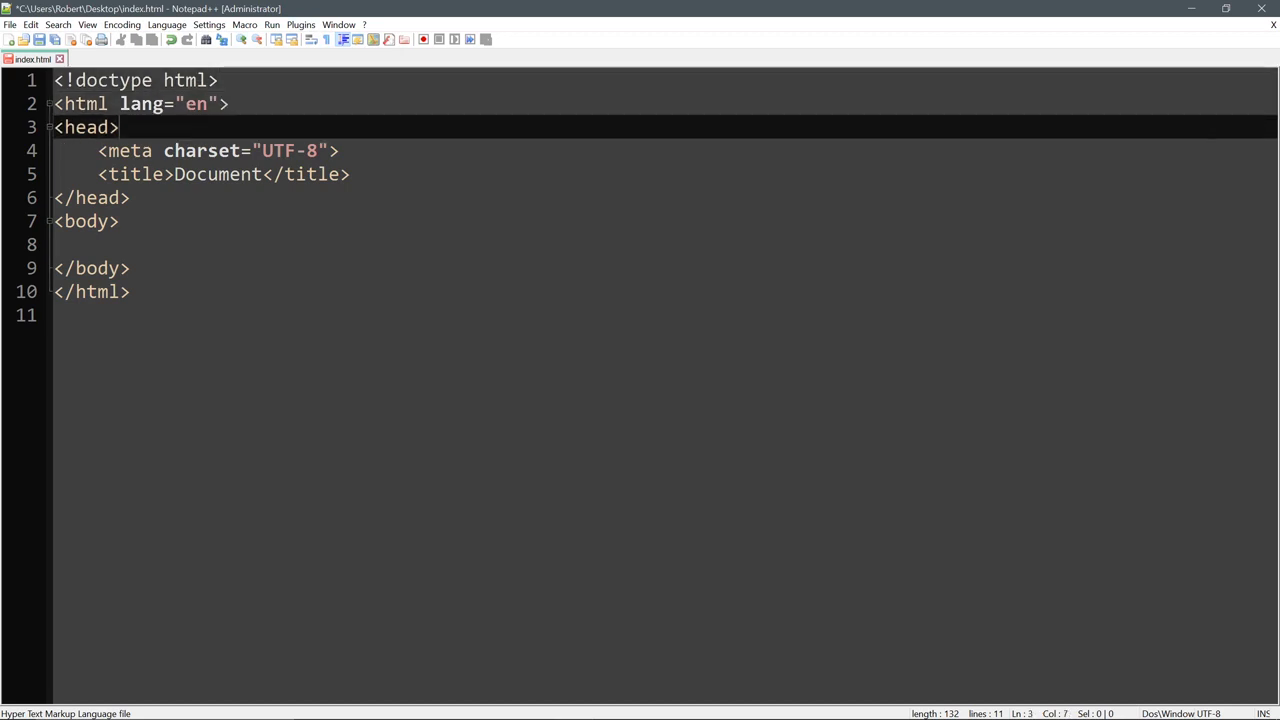
key(Down)
key(Down)
key(Down)
key(Down)
key(Down)
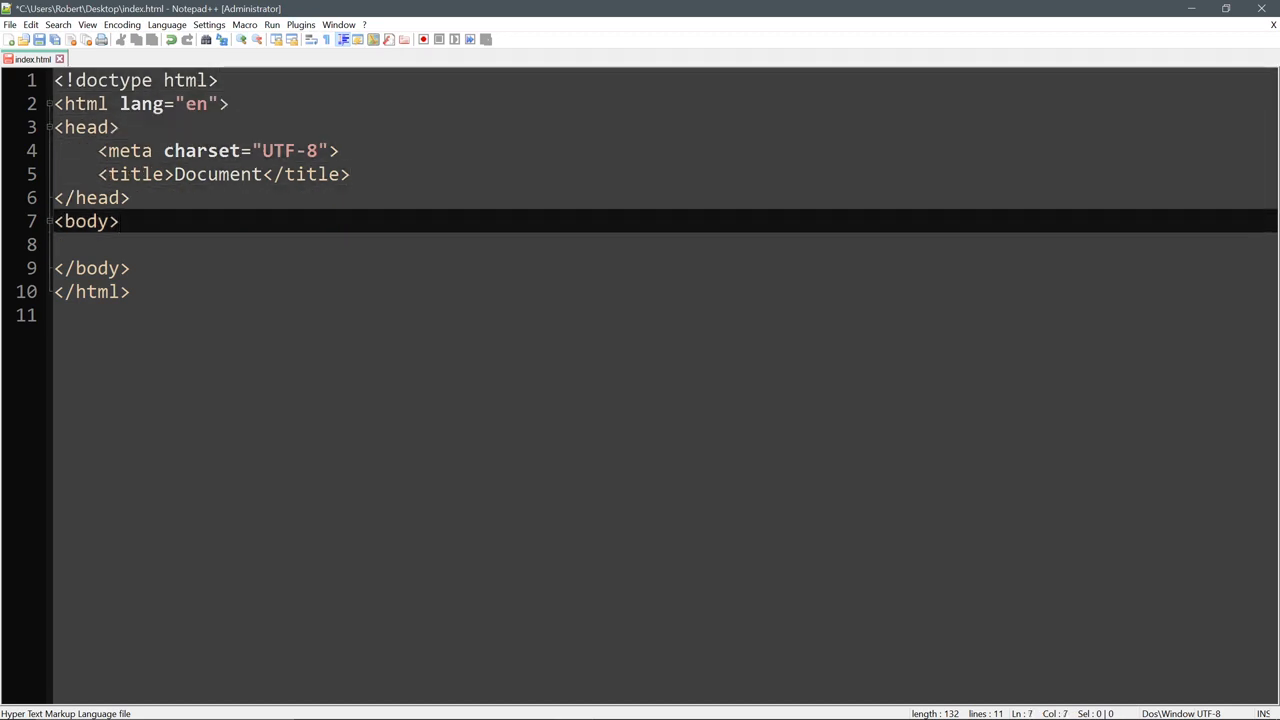
key(Up)
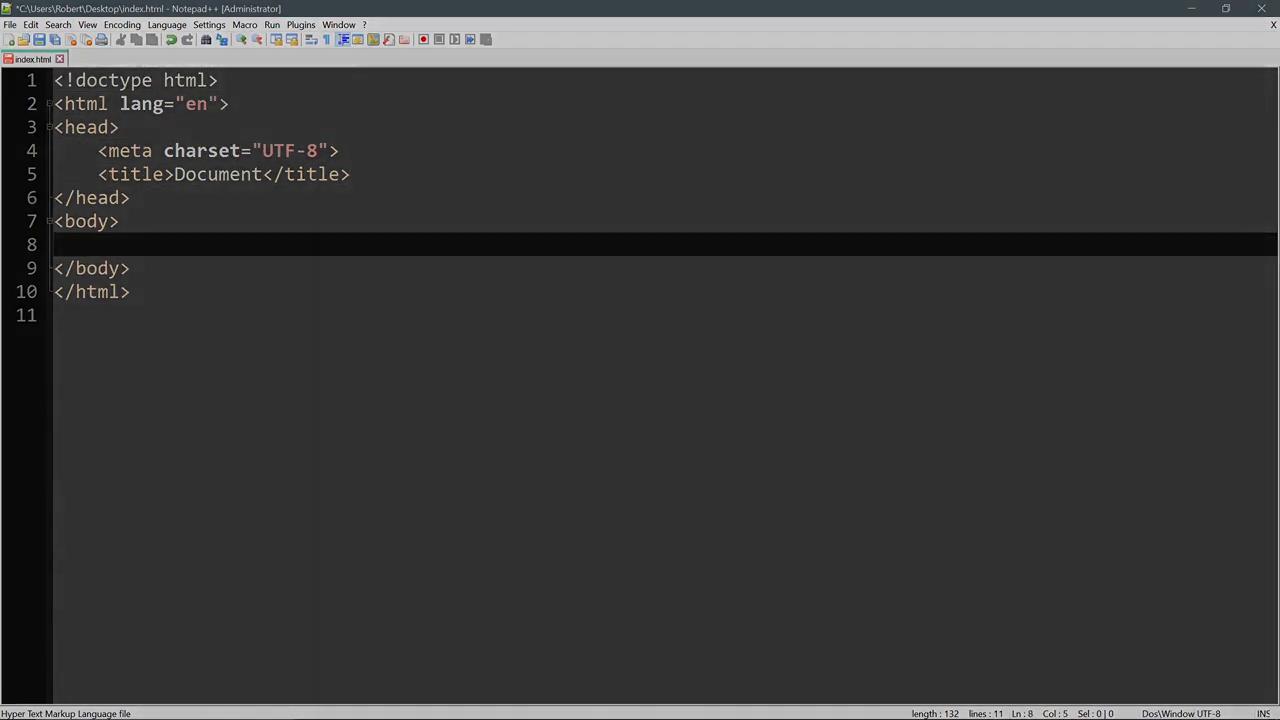
key(Down)
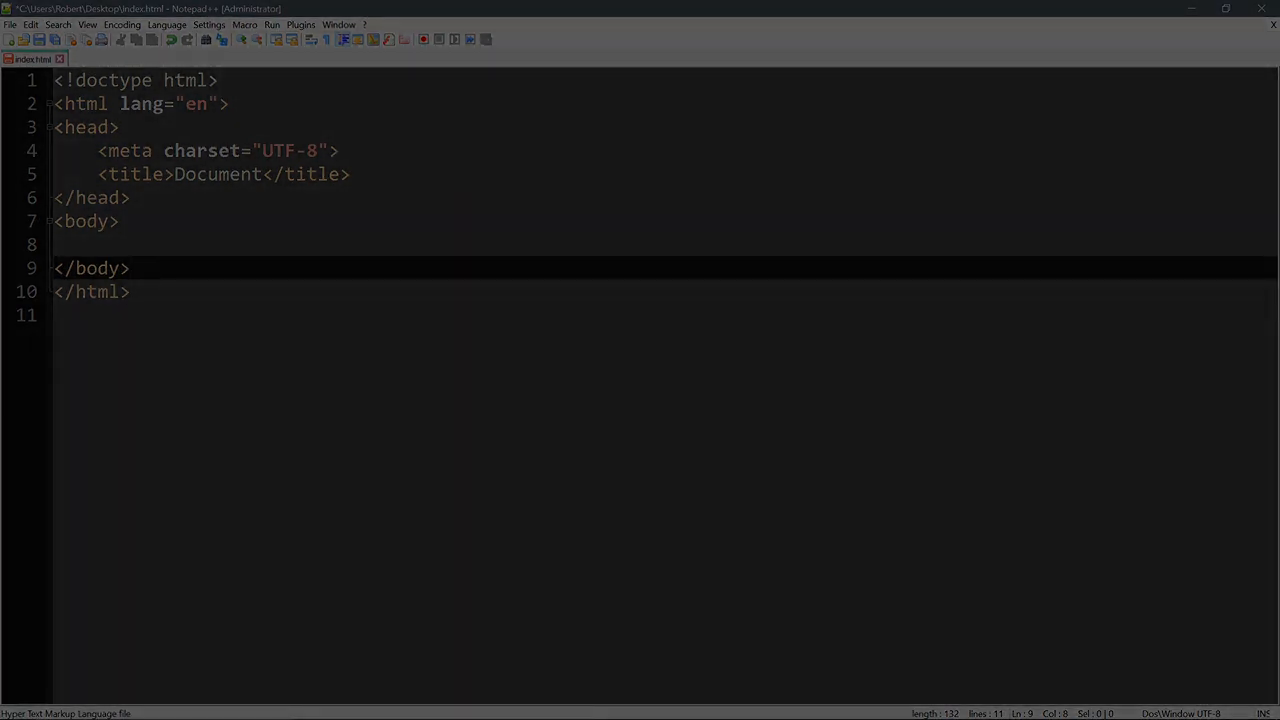